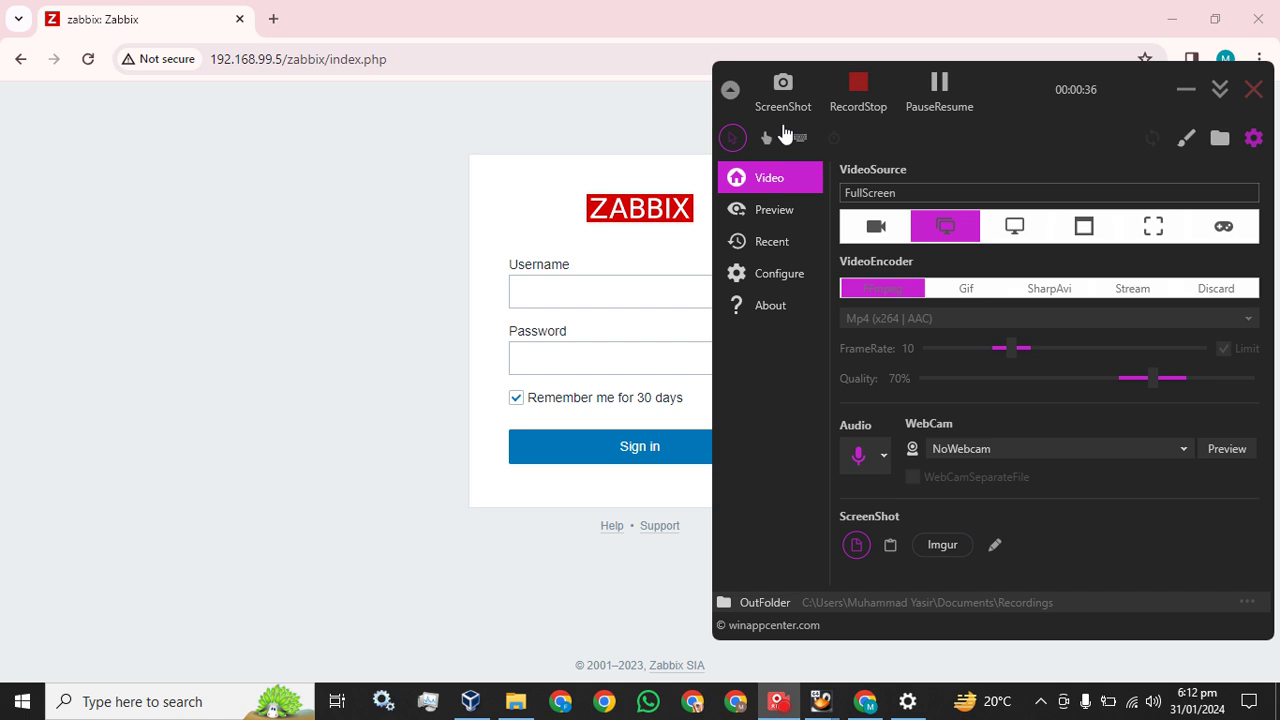
Bring the Zabbix sign-in page at 192.168.99.5/zabbix forward by selecting its Username field
left_click(578, 291)
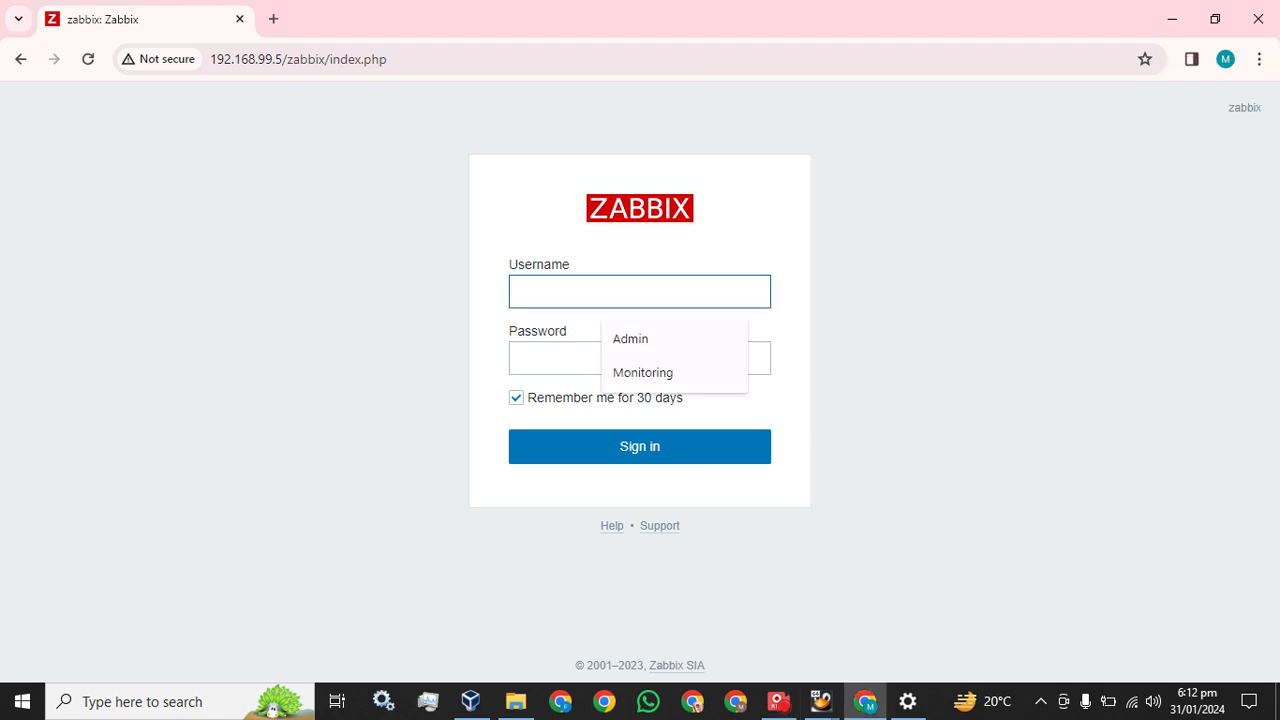
Sign in to Zabbix with the saved Admin username and the account password
left_click(649, 336)
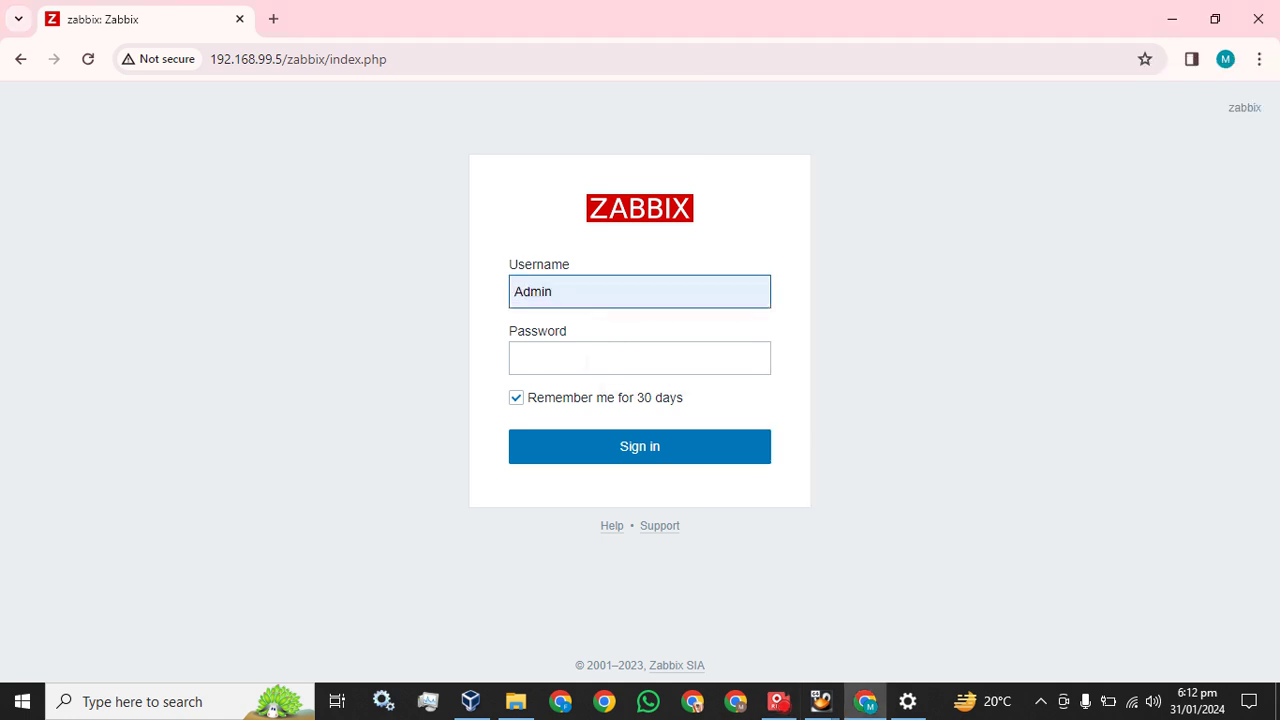
left_click(587, 362)
type("zabbi")
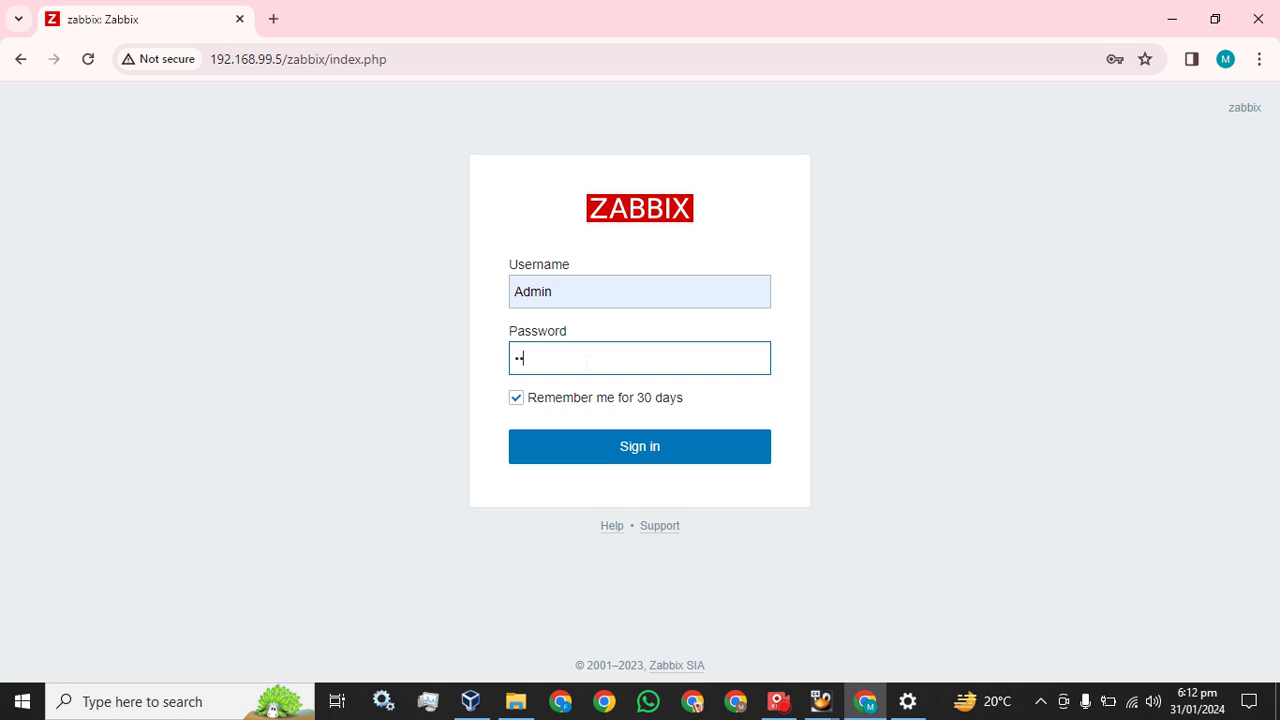
type("x")
key("Return")
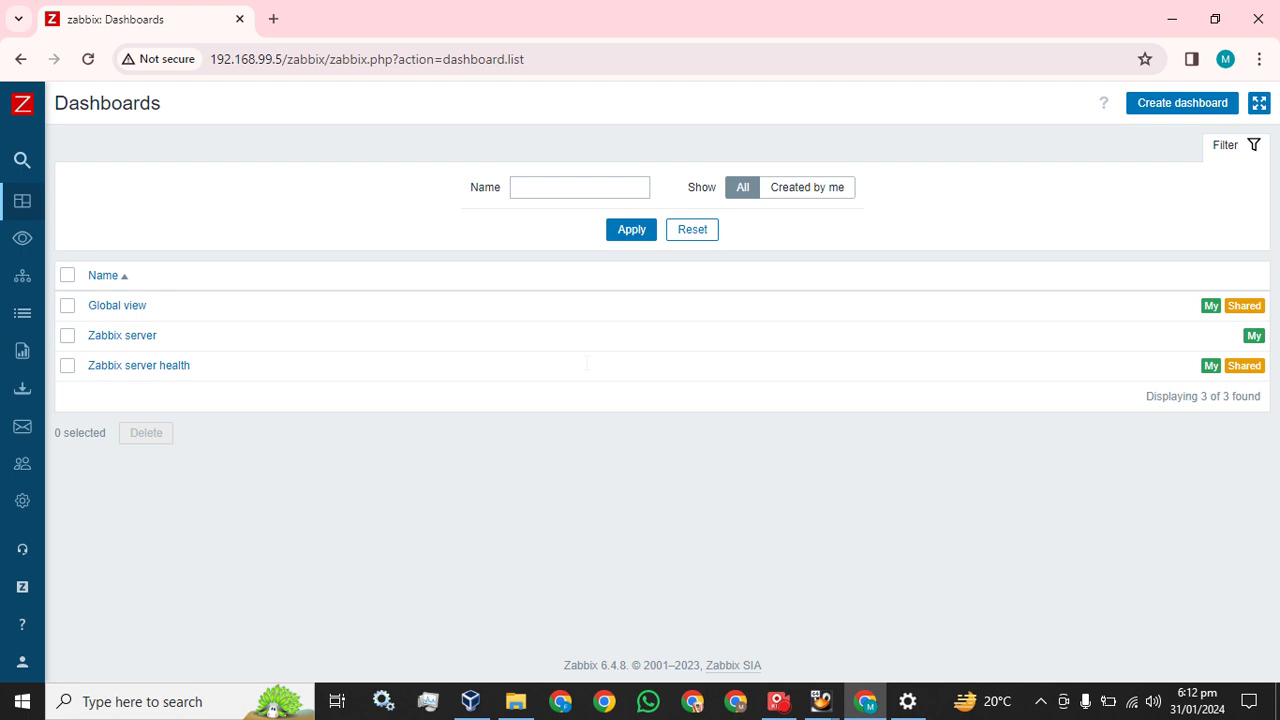
mouse_move(34, 181)
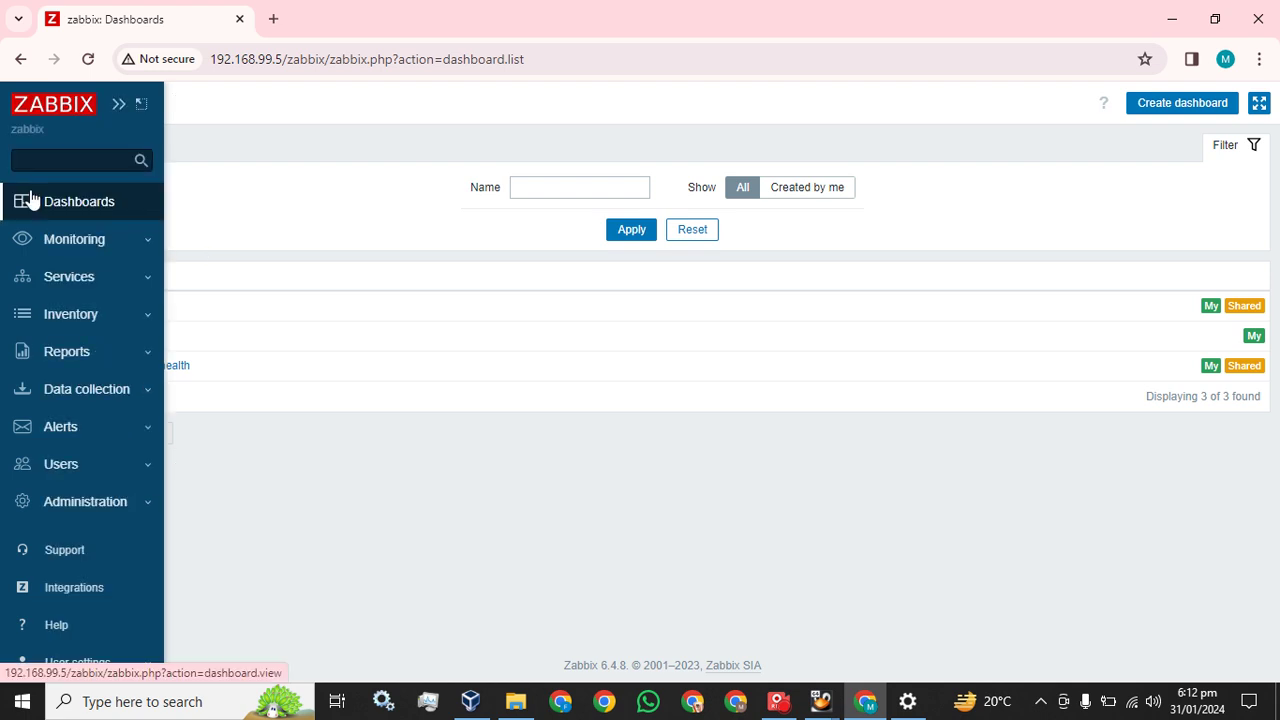
left_click(31, 200)
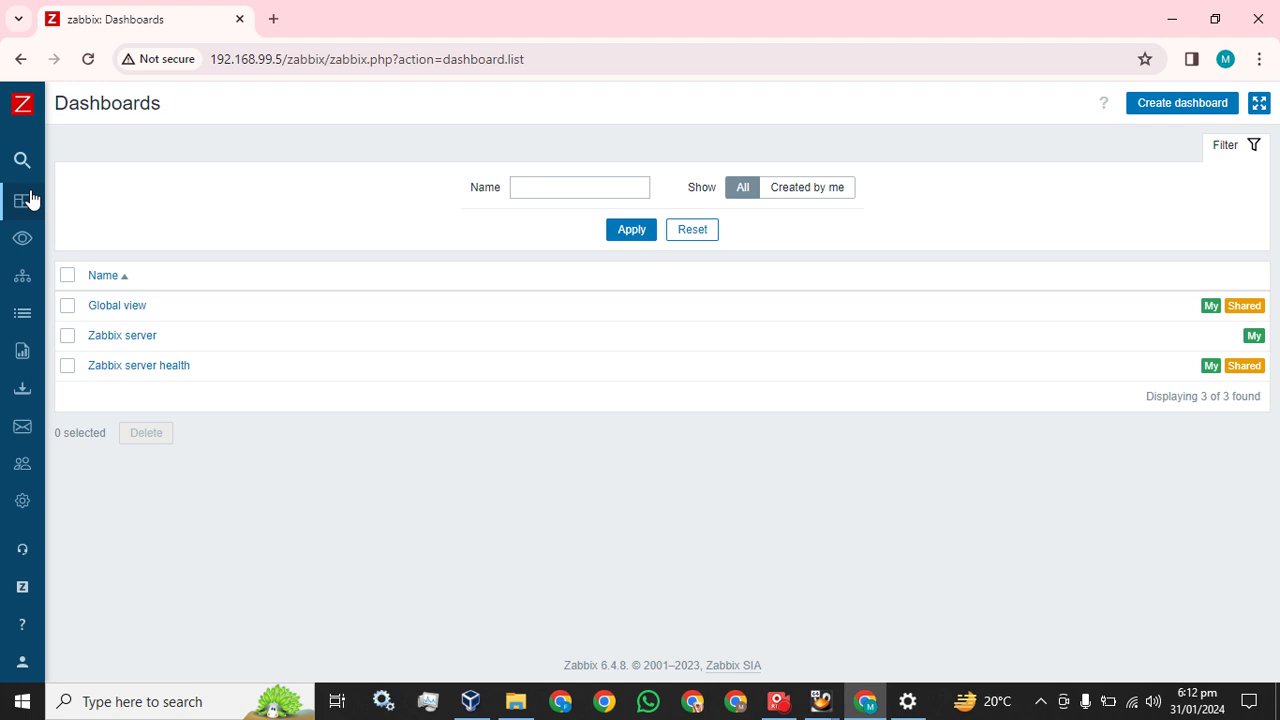
left_click(31, 200)
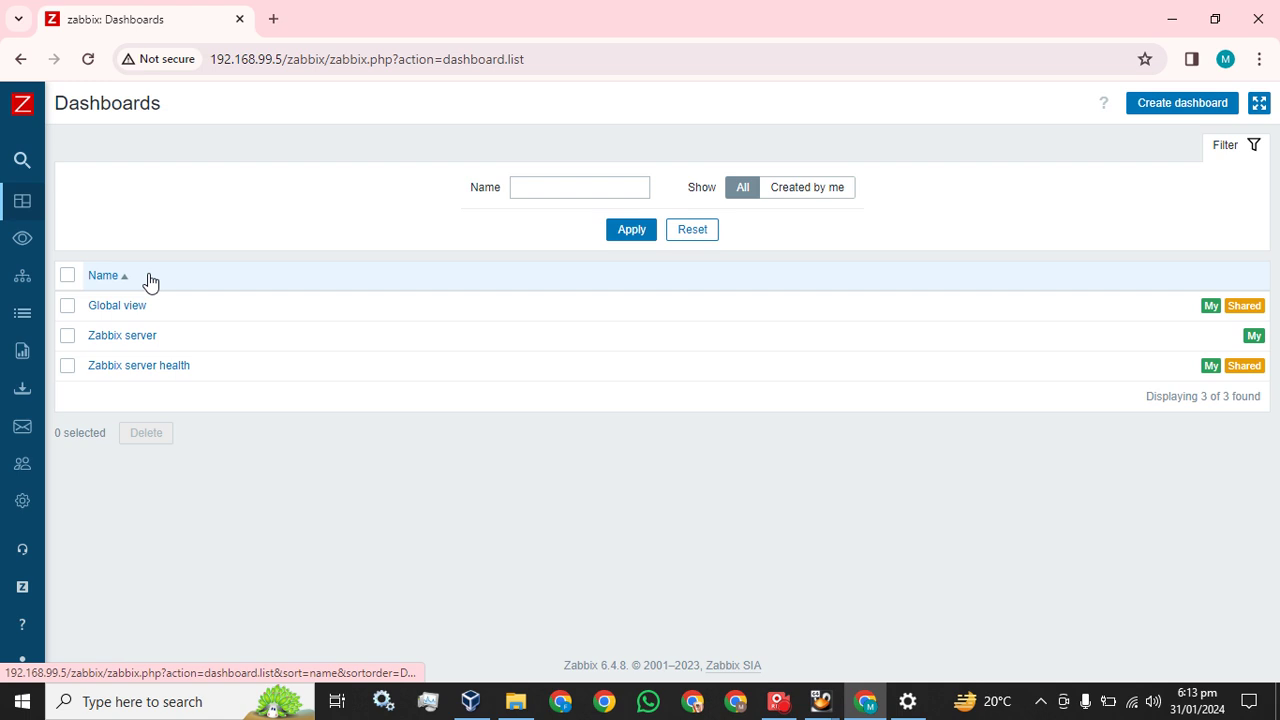
left_click(1178, 112)
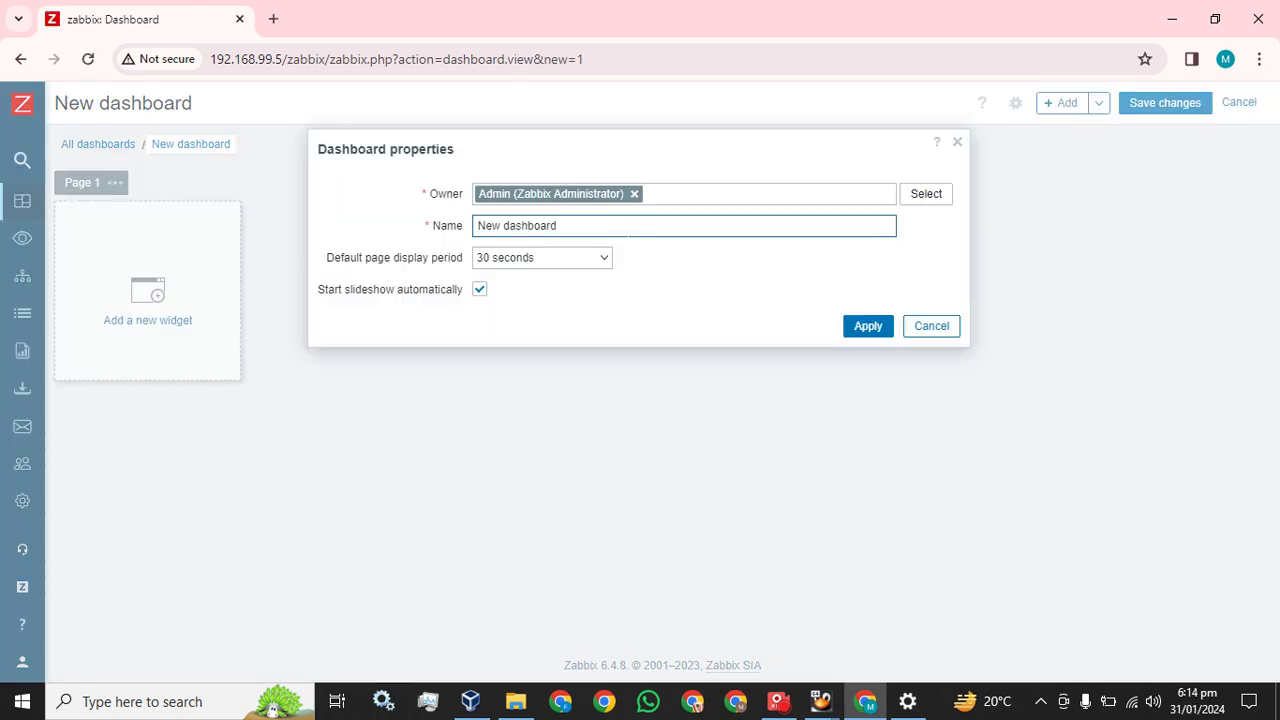
Rename the new dashboard to 'Monitoring', keep Admin as owner, and apply the properties
key("ctrl+a")
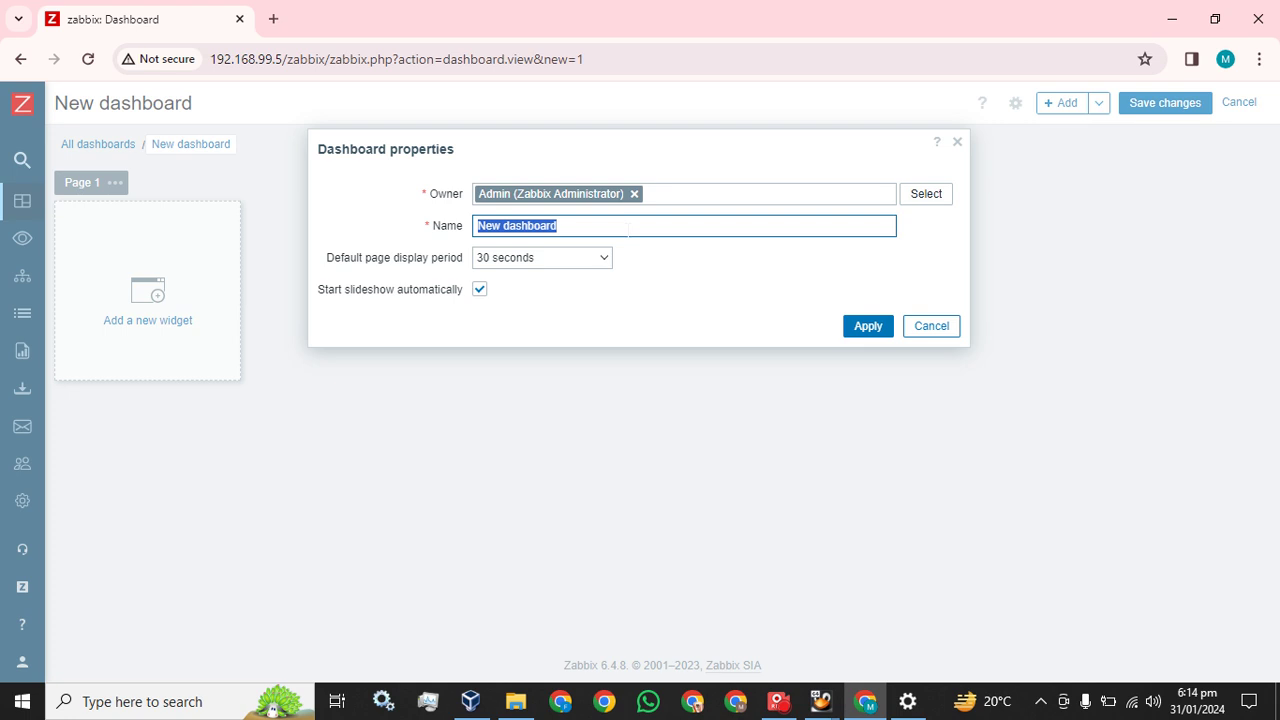
type("Mon")
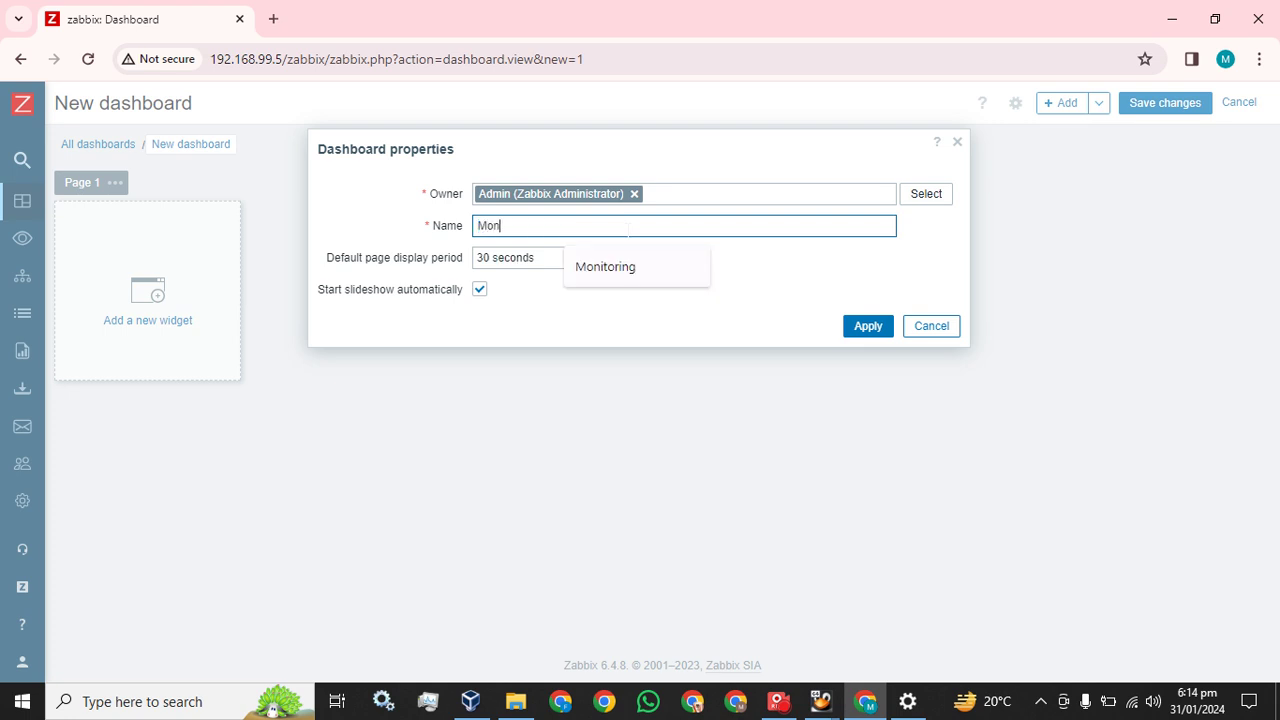
type("itoring")
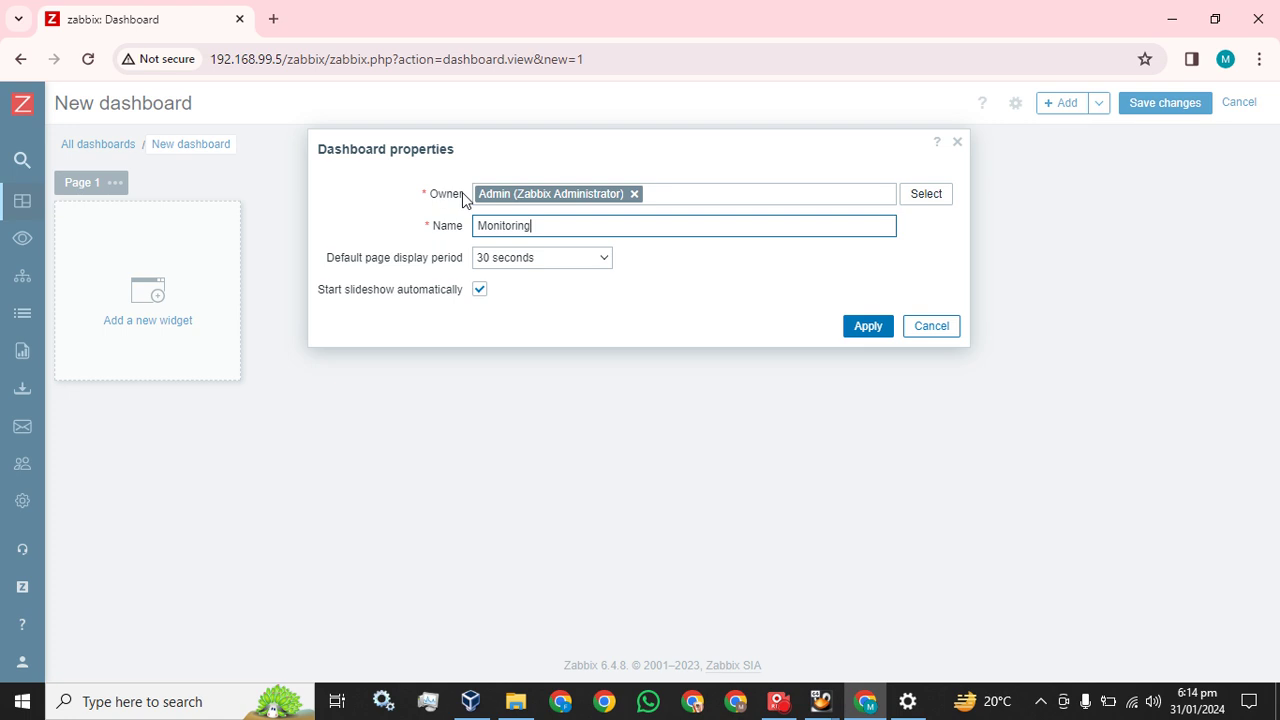
left_click_drag(464, 196, 430, 196)
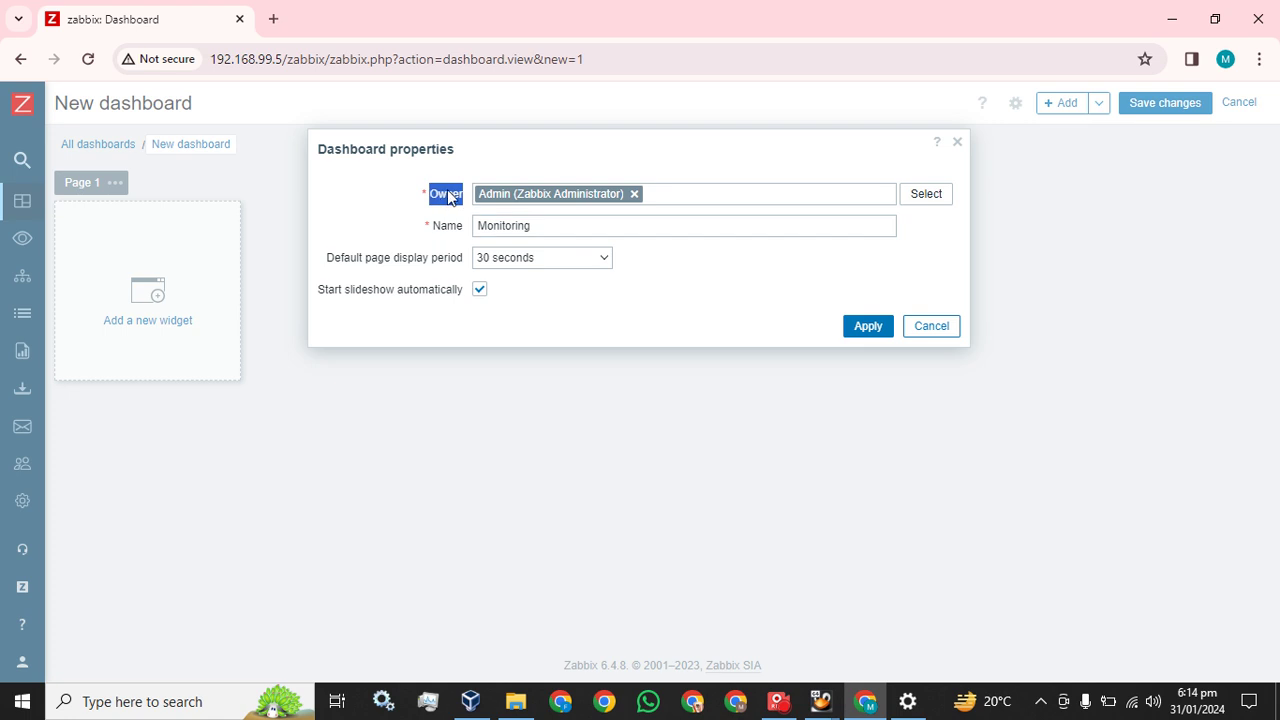
left_click(930, 194)
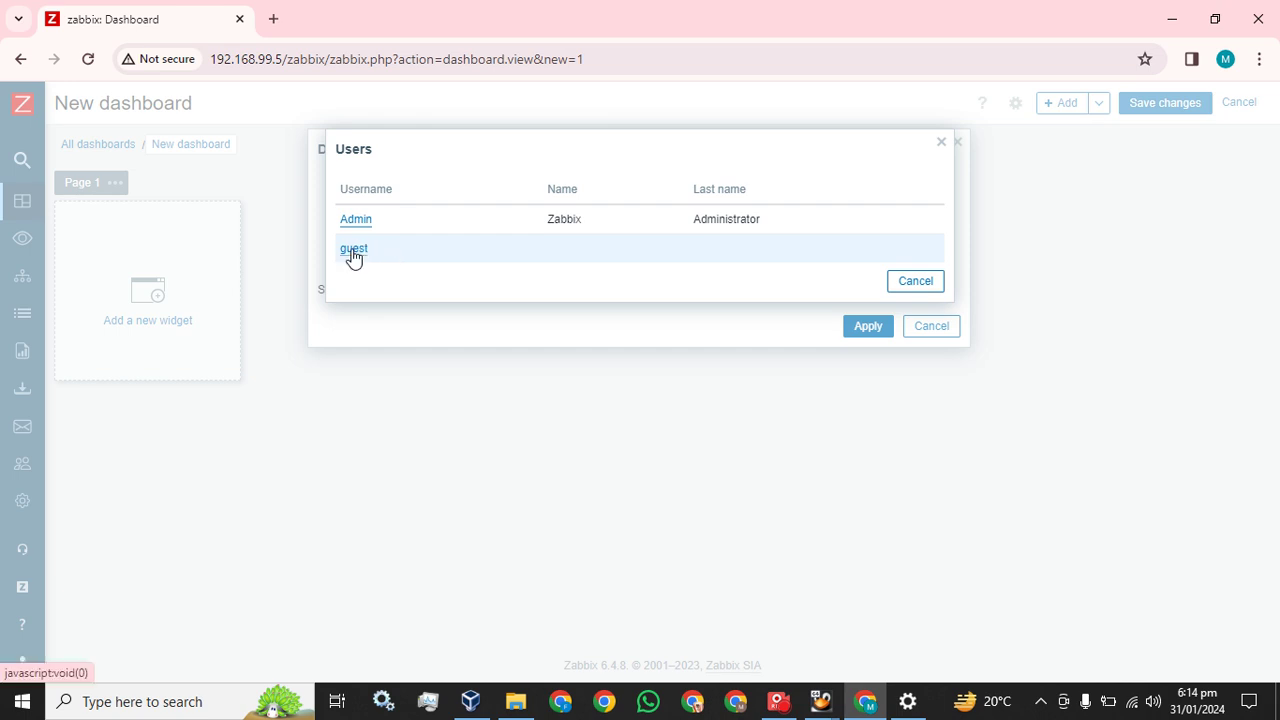
left_click(915, 283)
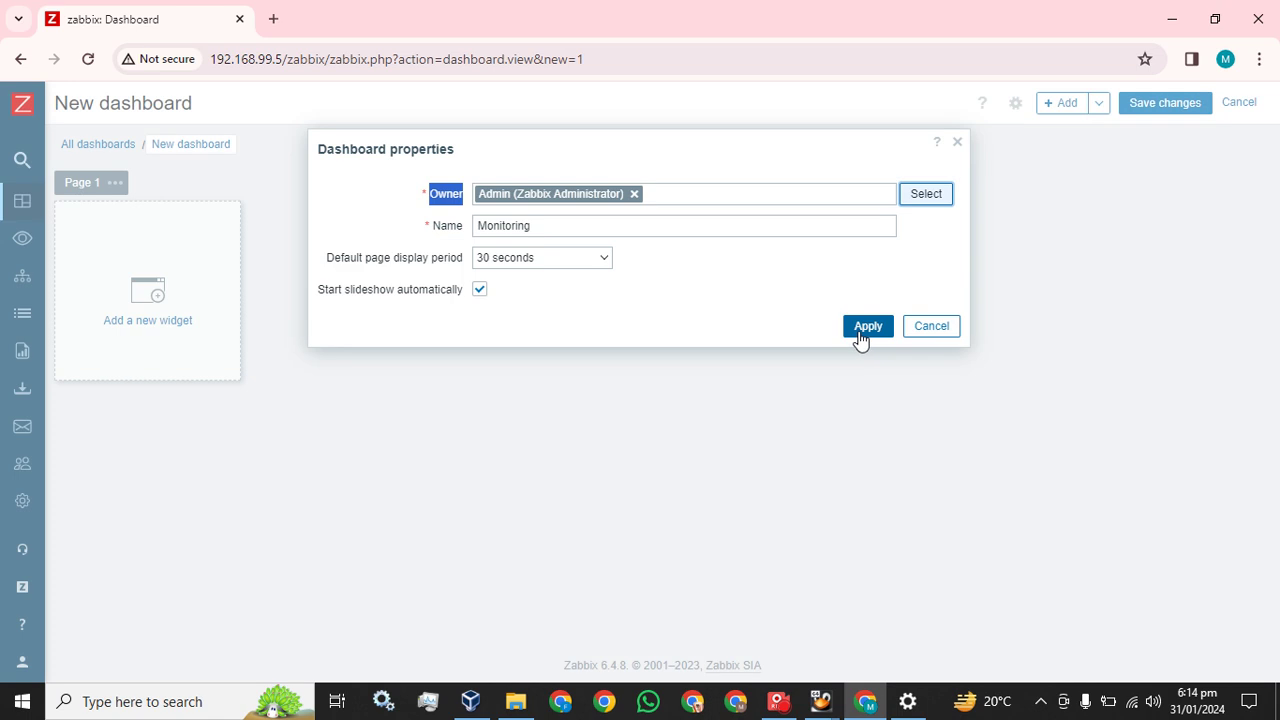
left_click(862, 330)
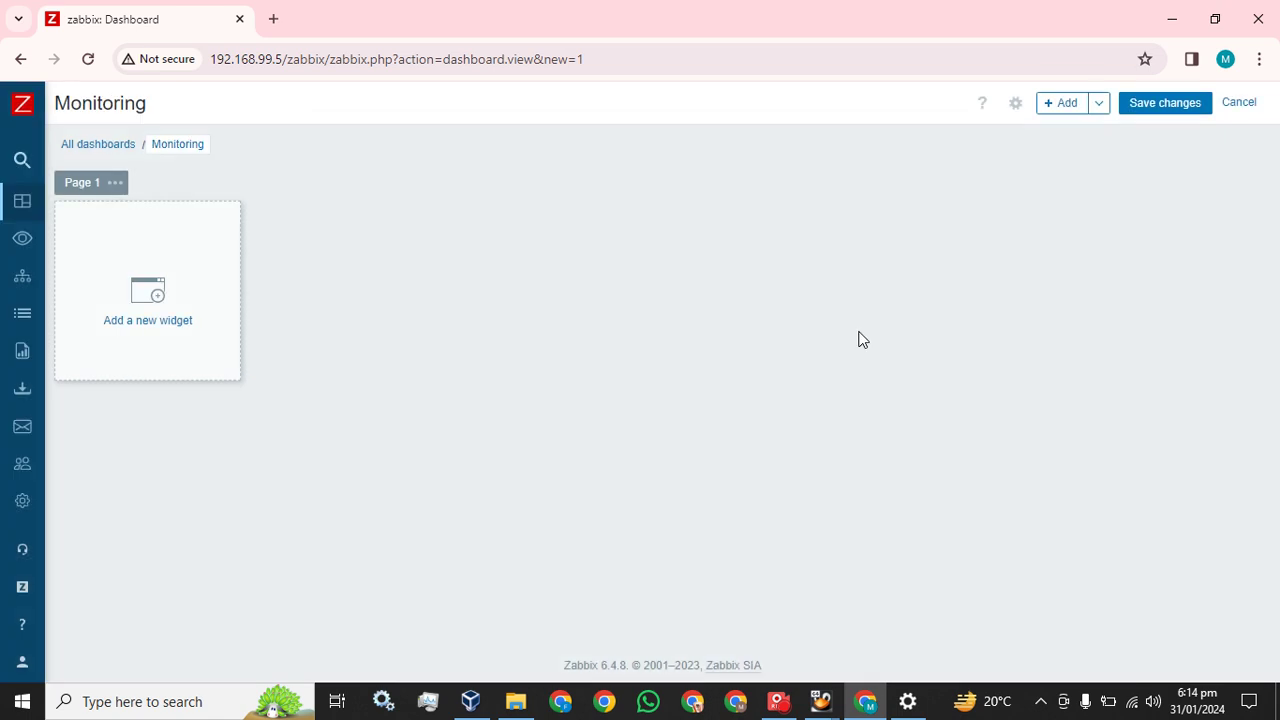
Save the Monitoring dashboard, reopen it from All dashboards, and put it in edit mode
left_click(1165, 104)
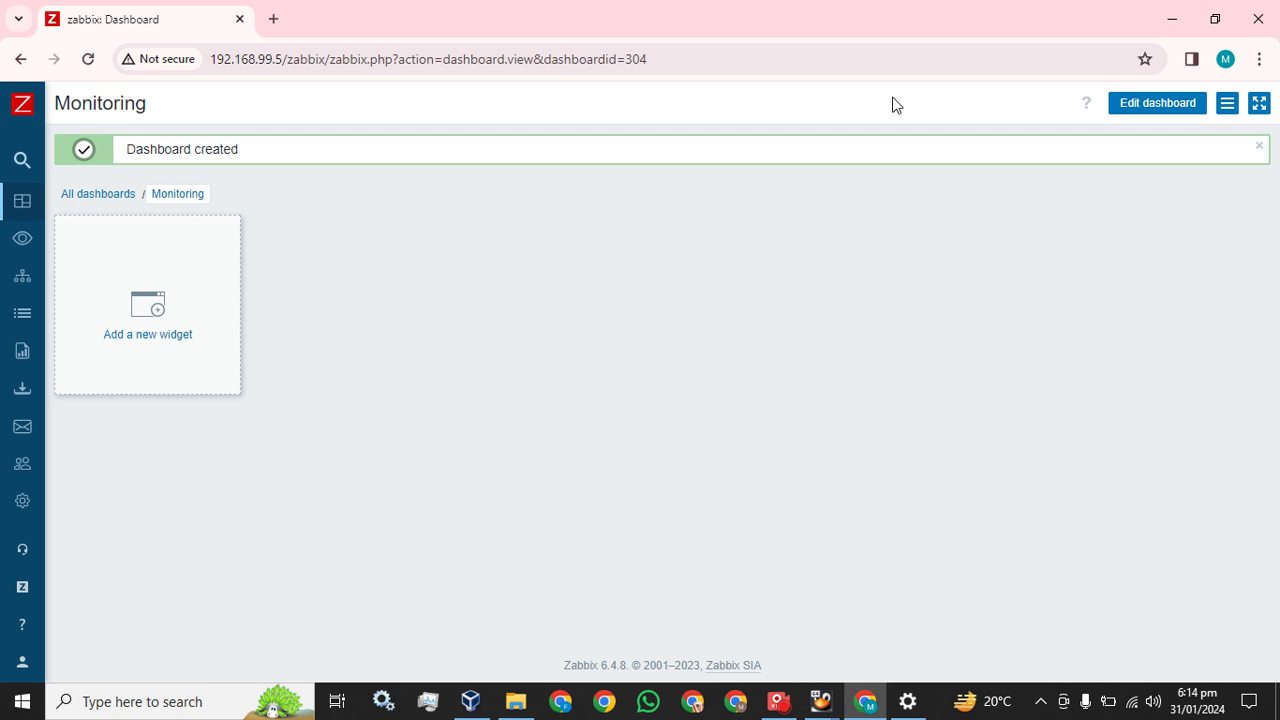
left_click(103, 203)
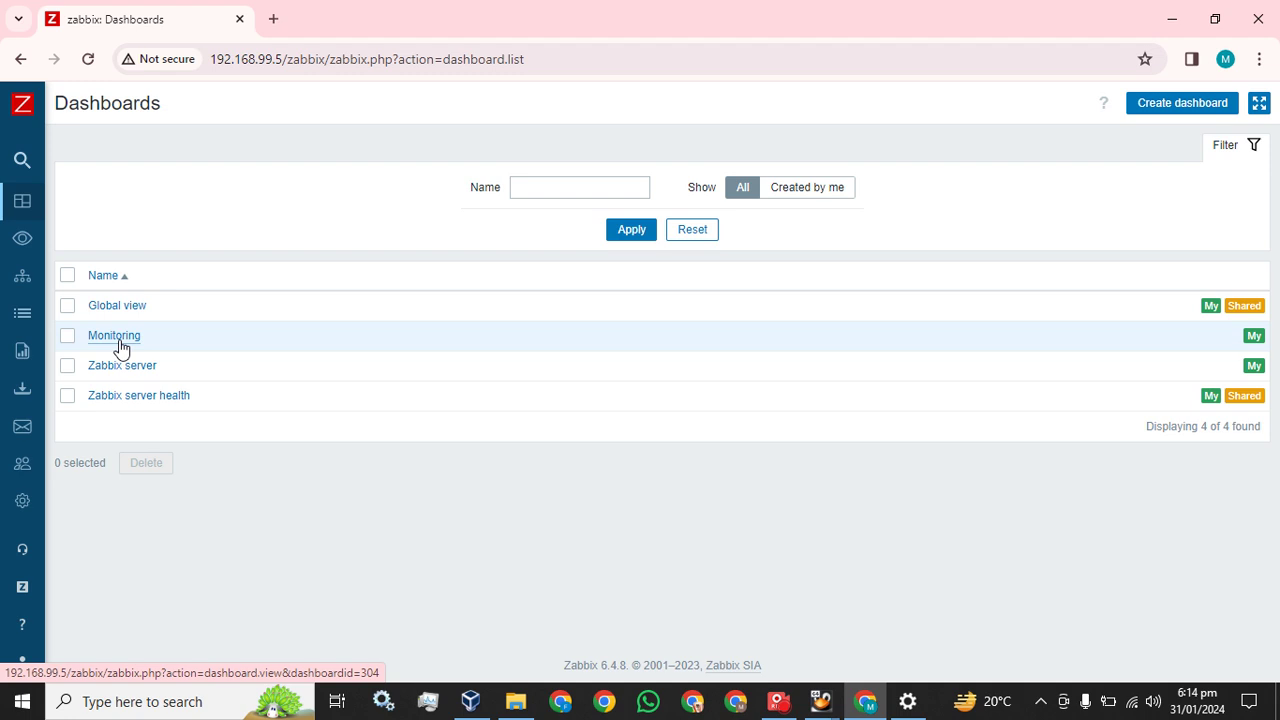
left_click(118, 342)
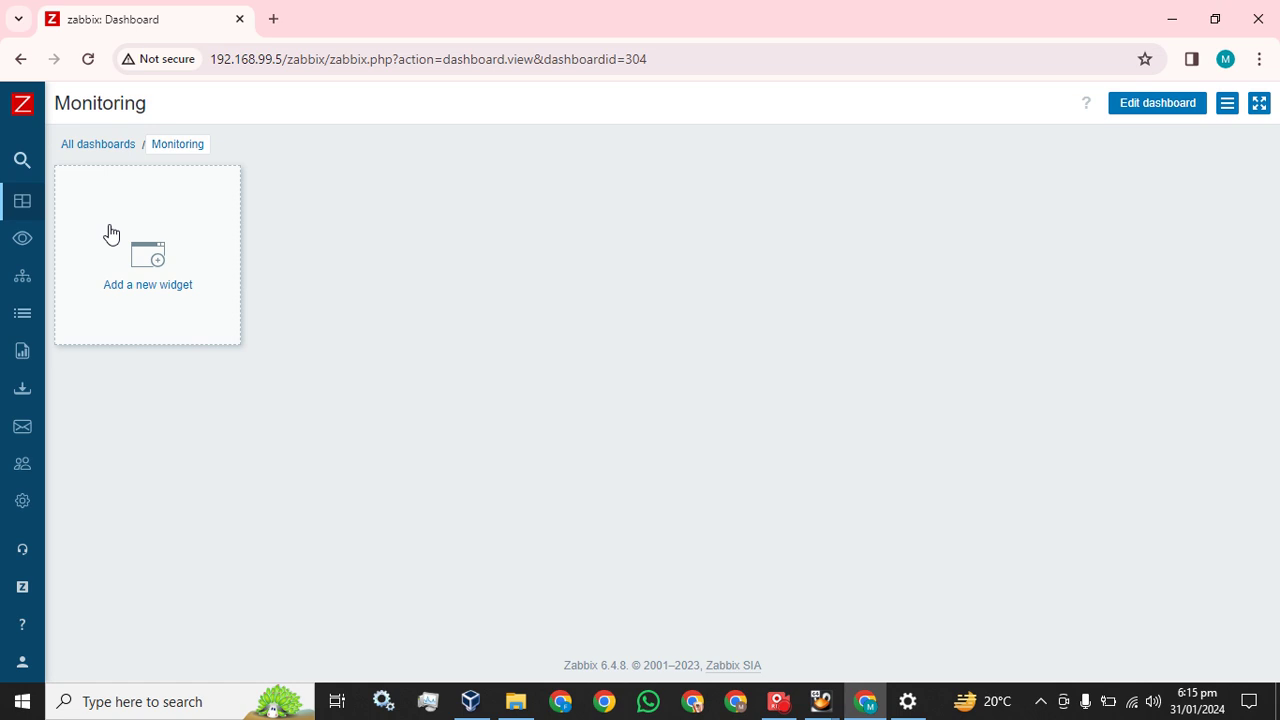
left_click(1152, 106)
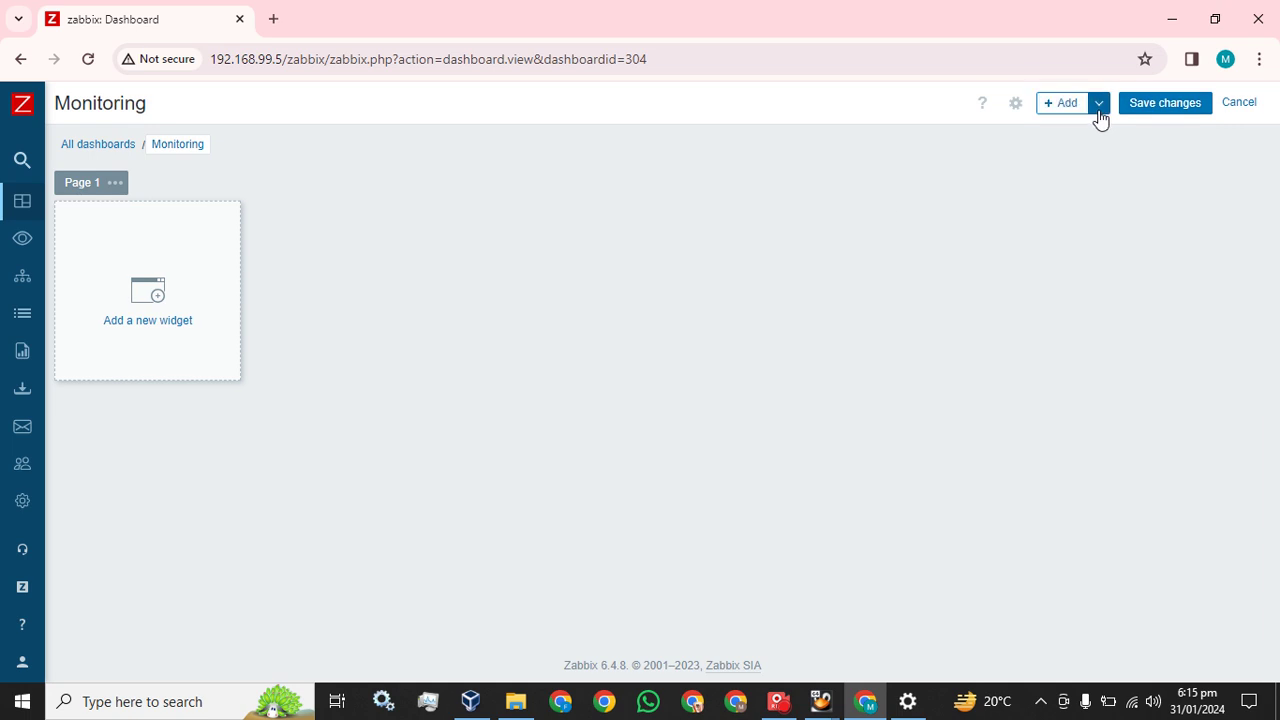
Add a Graph (classic) widget showing wazuh-machine: CPU load in the first grid cell
left_click(1099, 106)
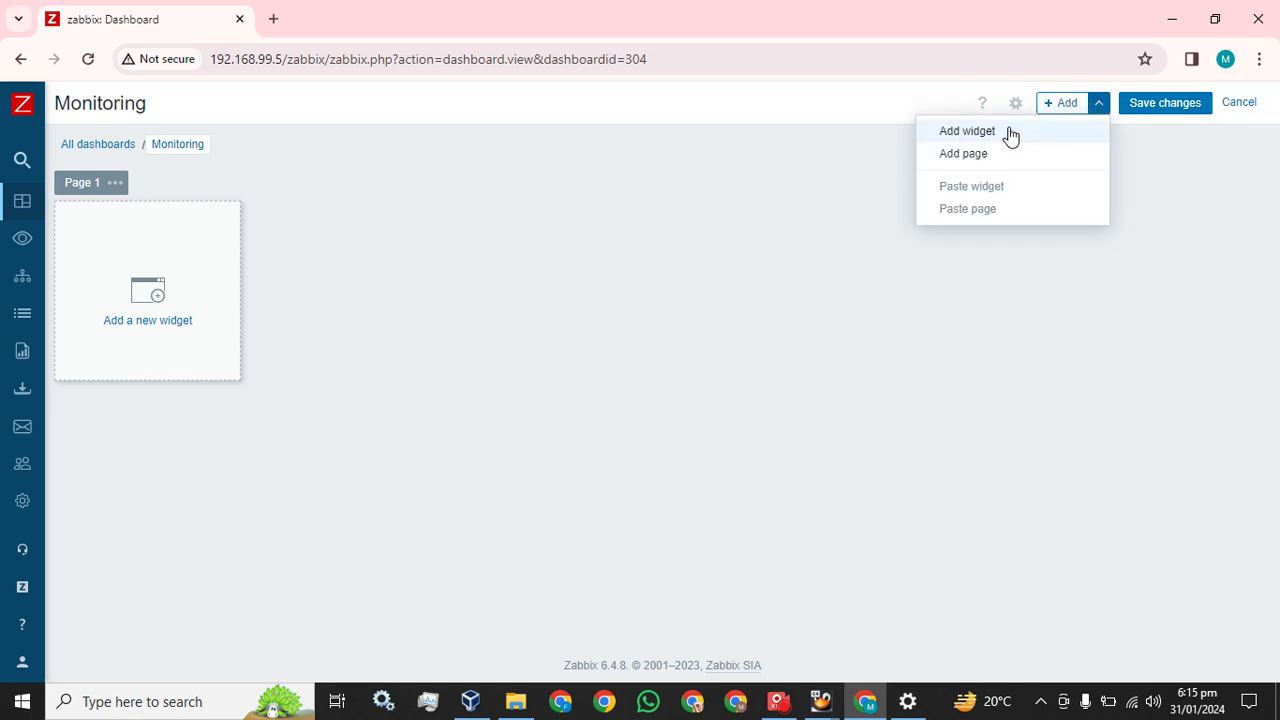
left_click(866, 108)
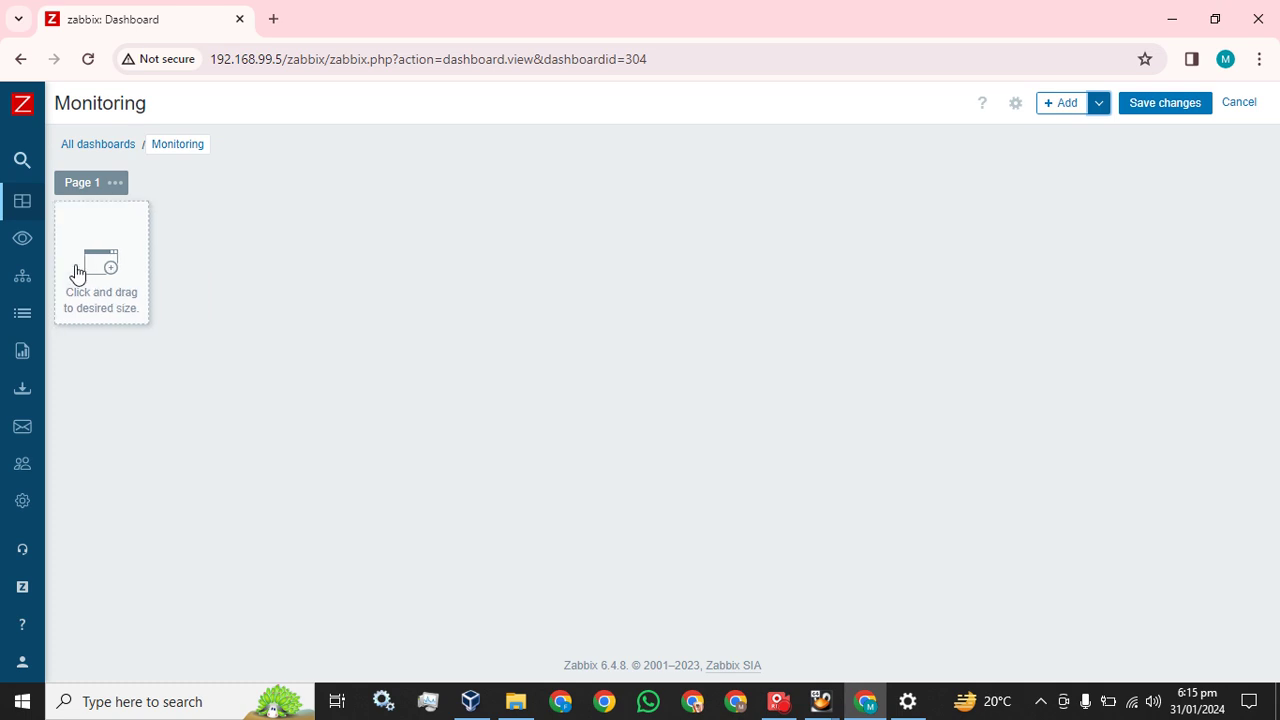
left_click(77, 272)
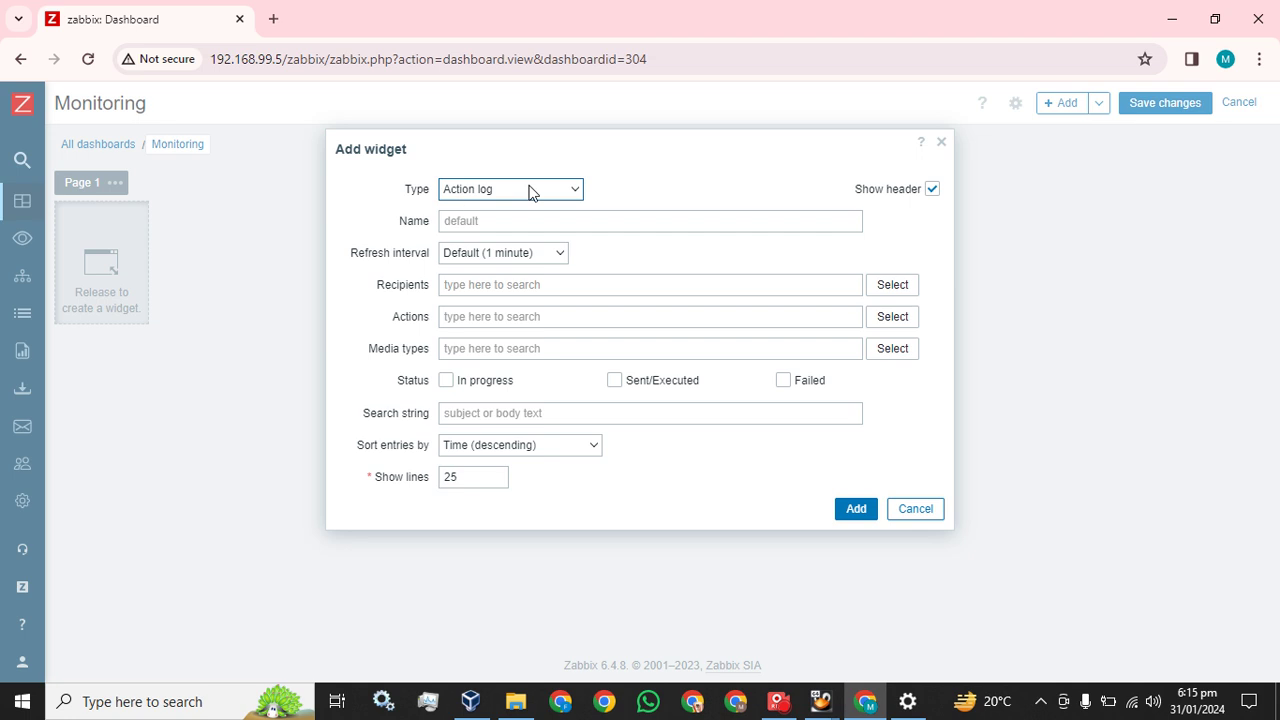
left_click(529, 191)
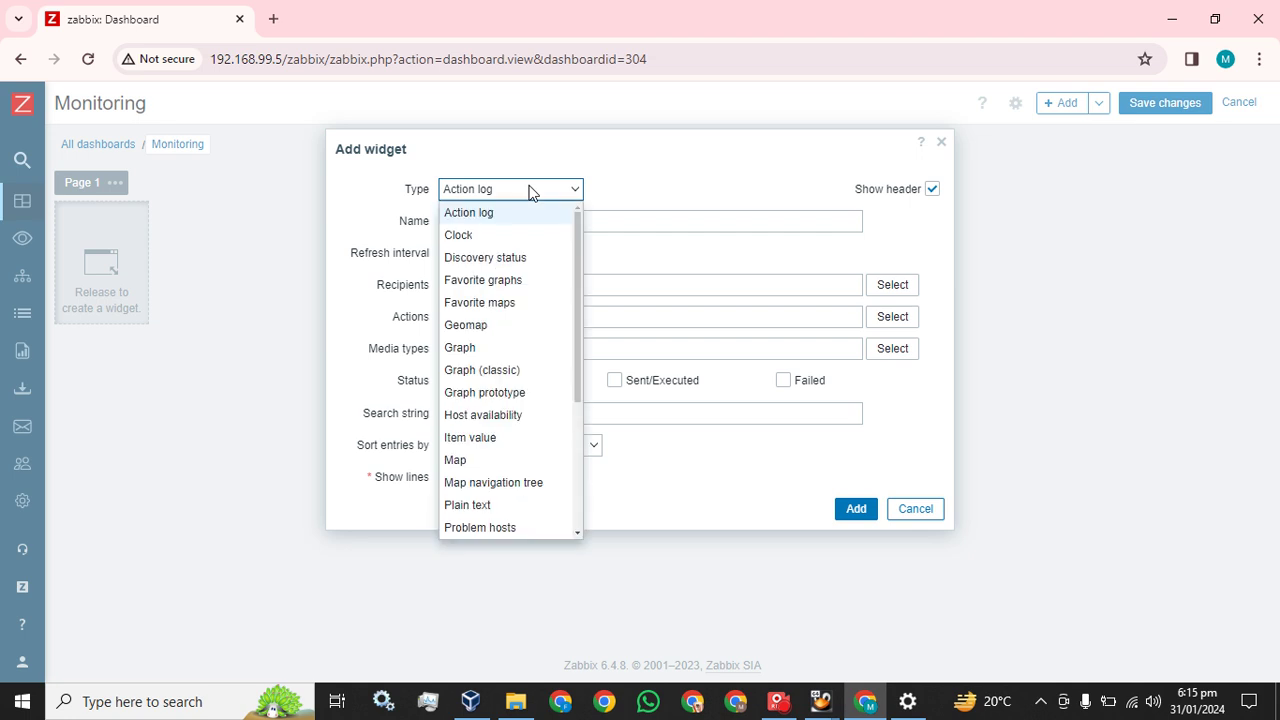
left_click(474, 371)
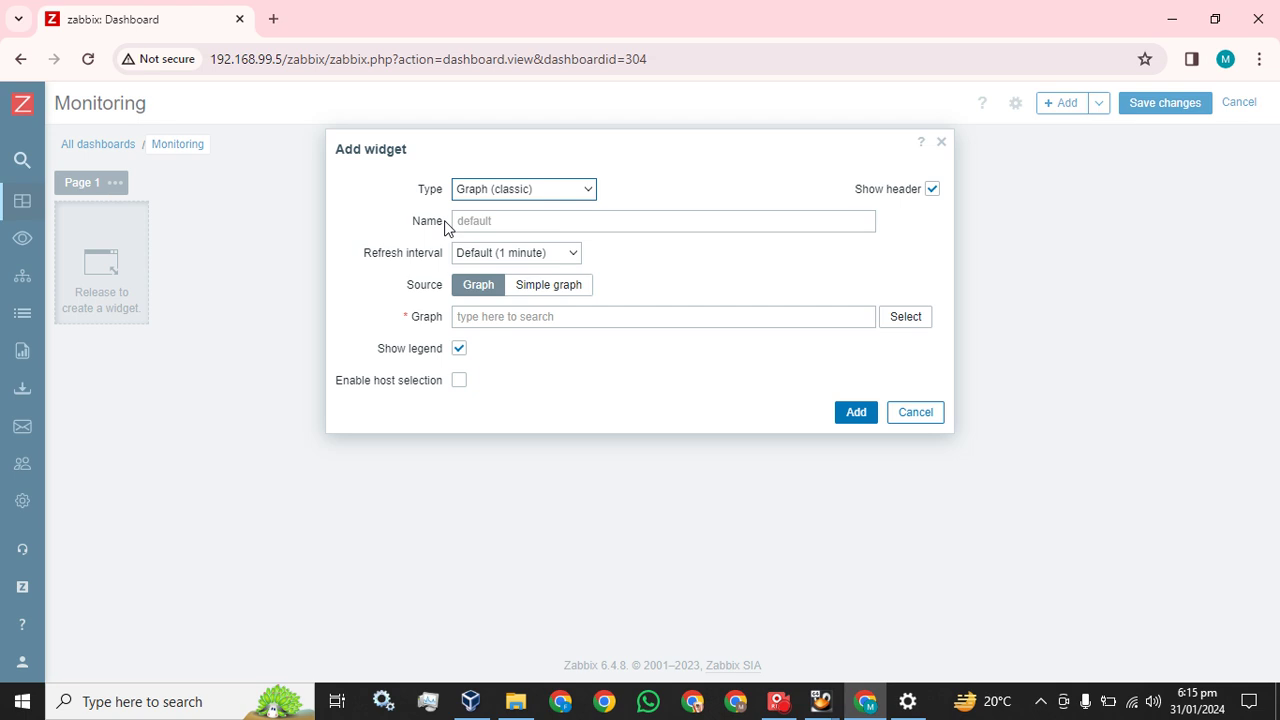
left_click(905, 318)
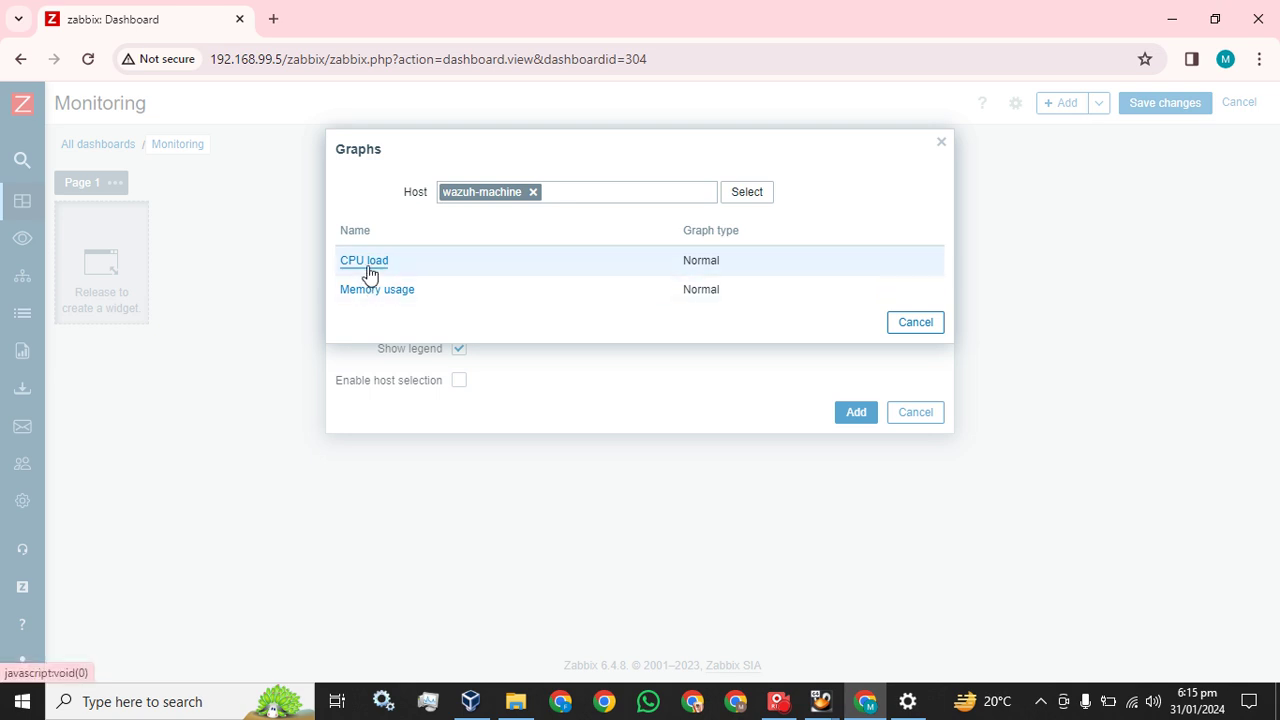
left_click(365, 269)
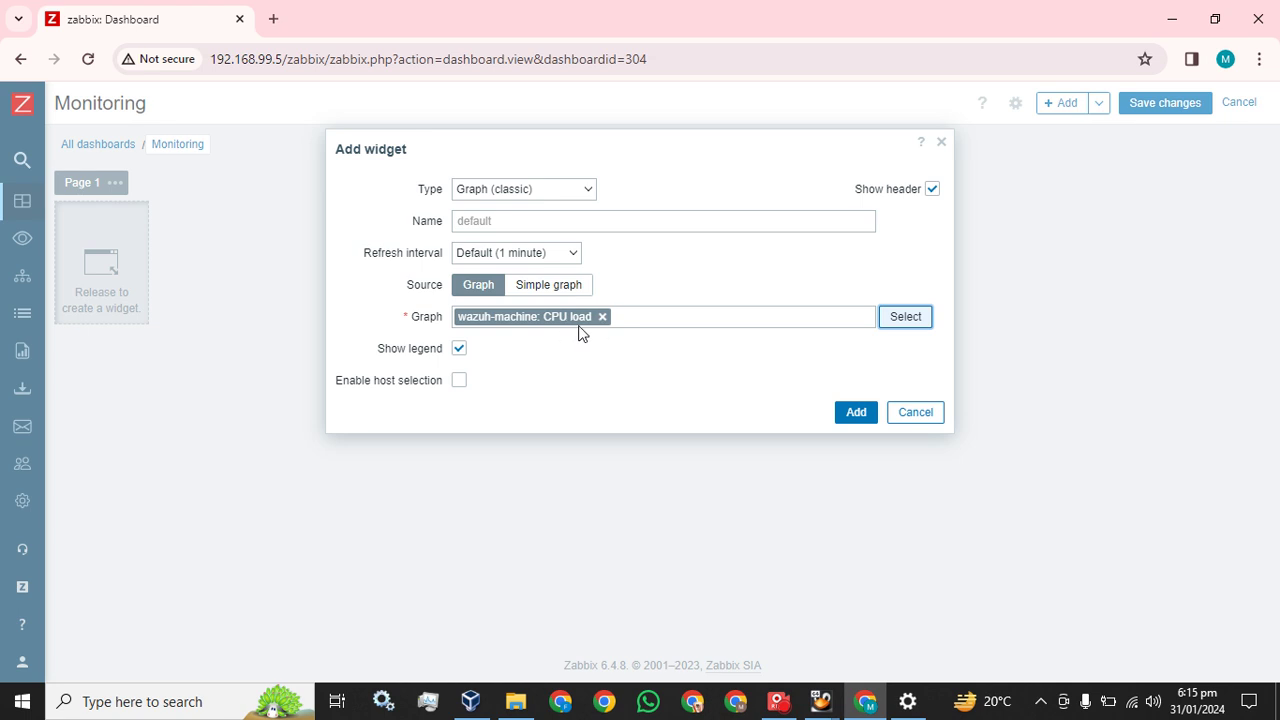
left_click(856, 414)
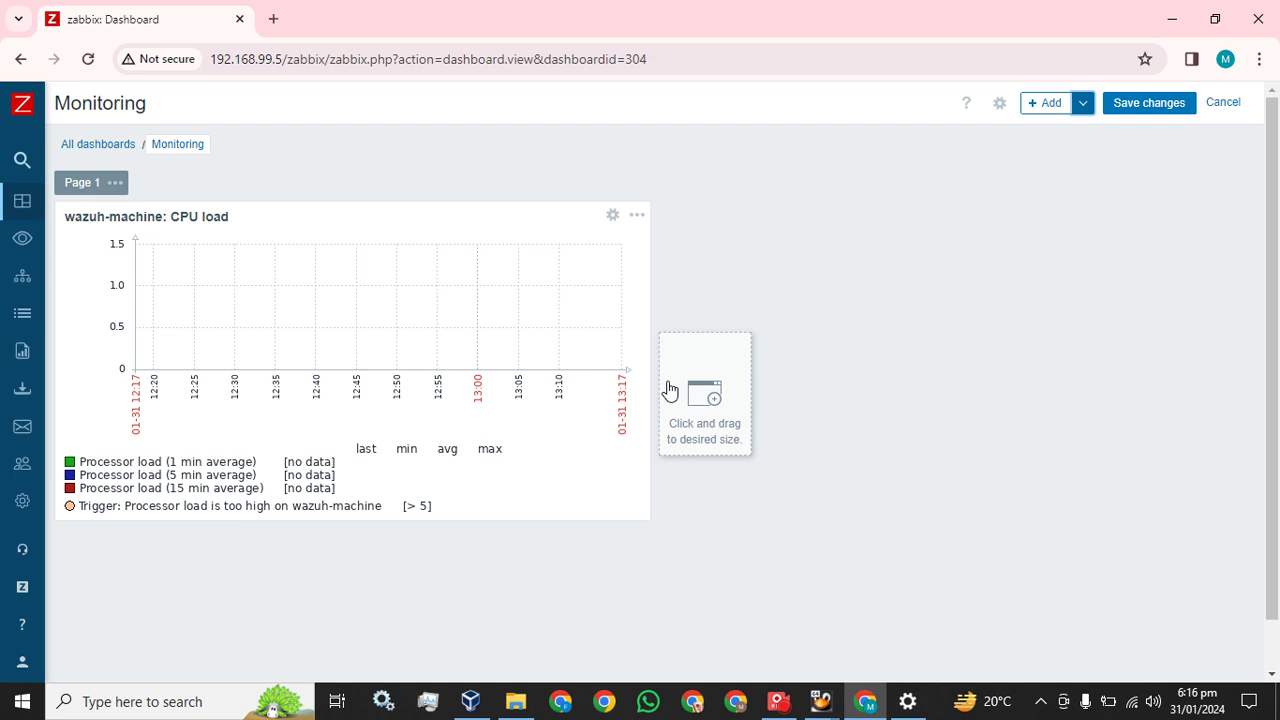
Widen the CPU load widget across the dashboard and save the changes
mouse_move(648, 381)
left_click_drag(648, 381, 1277, 403)
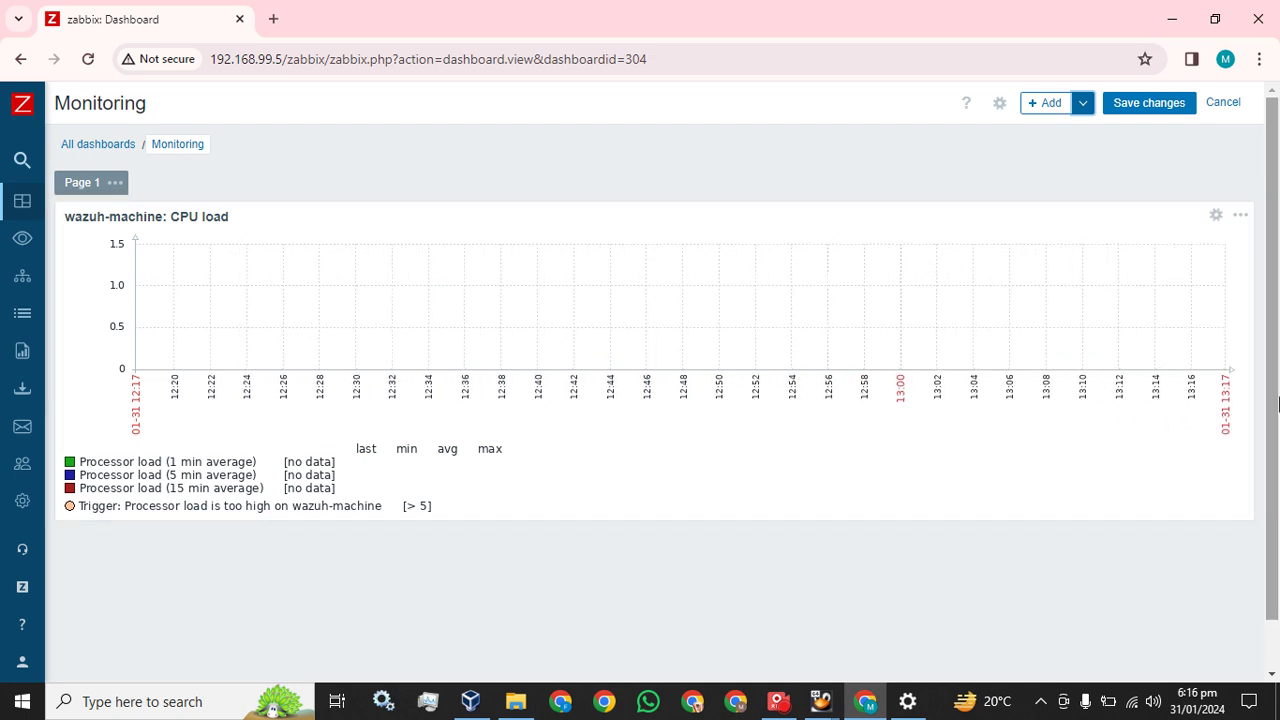
mouse_move(563, 329)
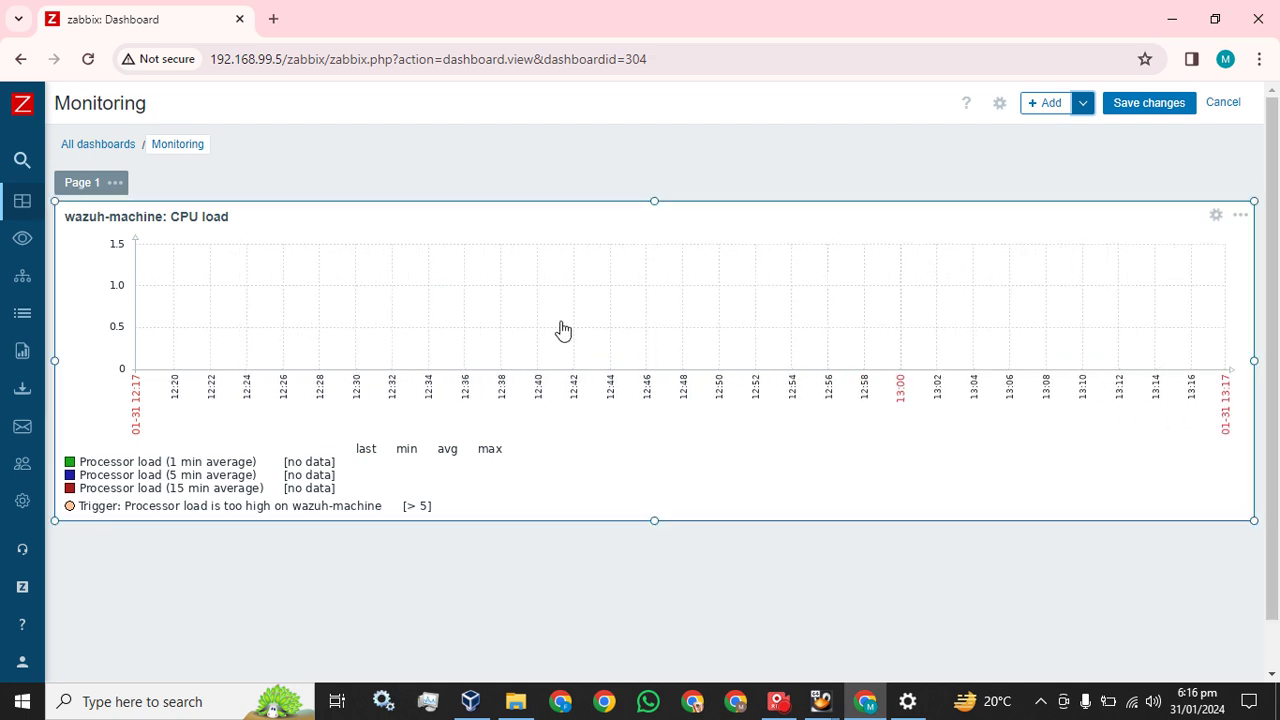
left_click(1158, 104)
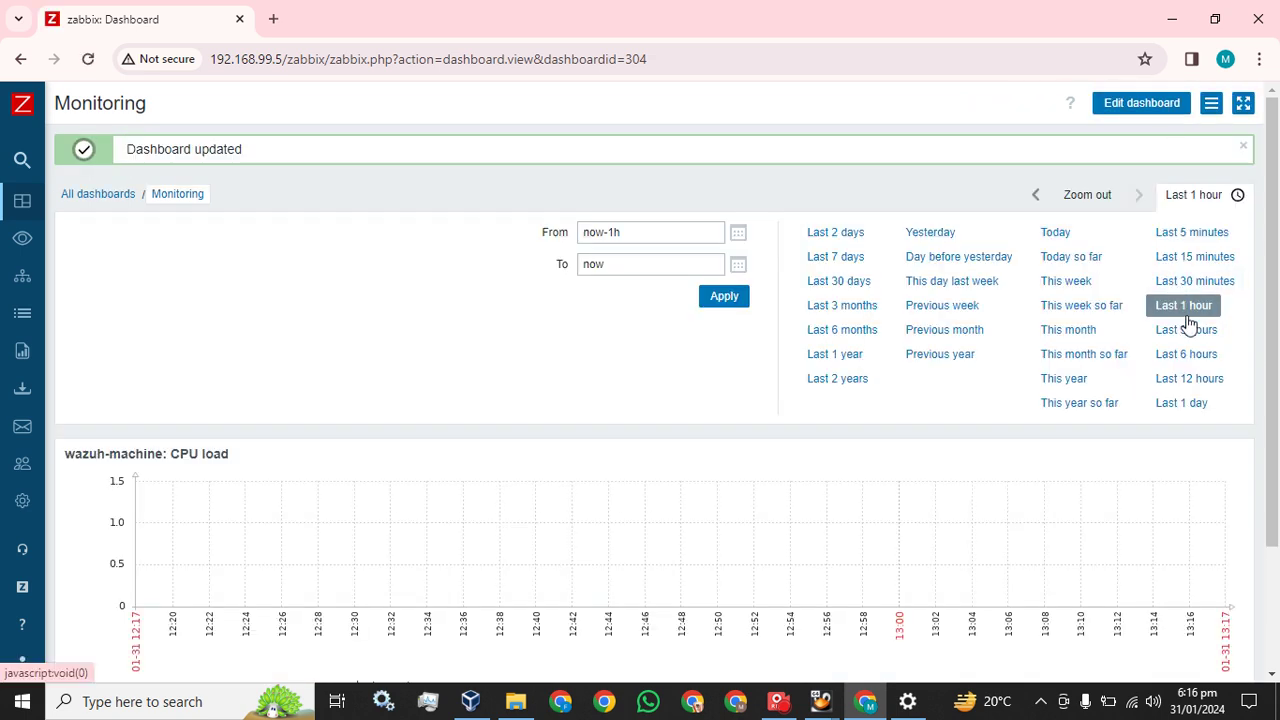
Set the dashboard time range to Last 5 minutes
left_click(1212, 236)
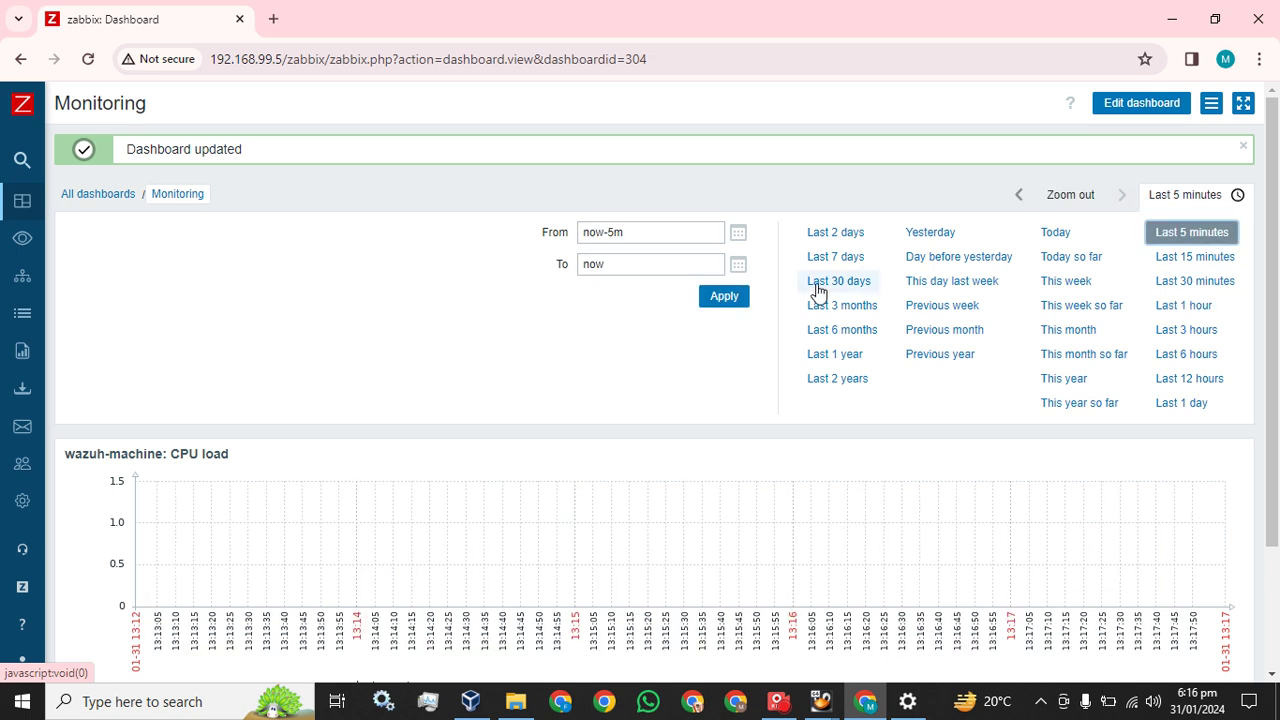
left_click(724, 296)
scroll(731, 313, "down", 2)
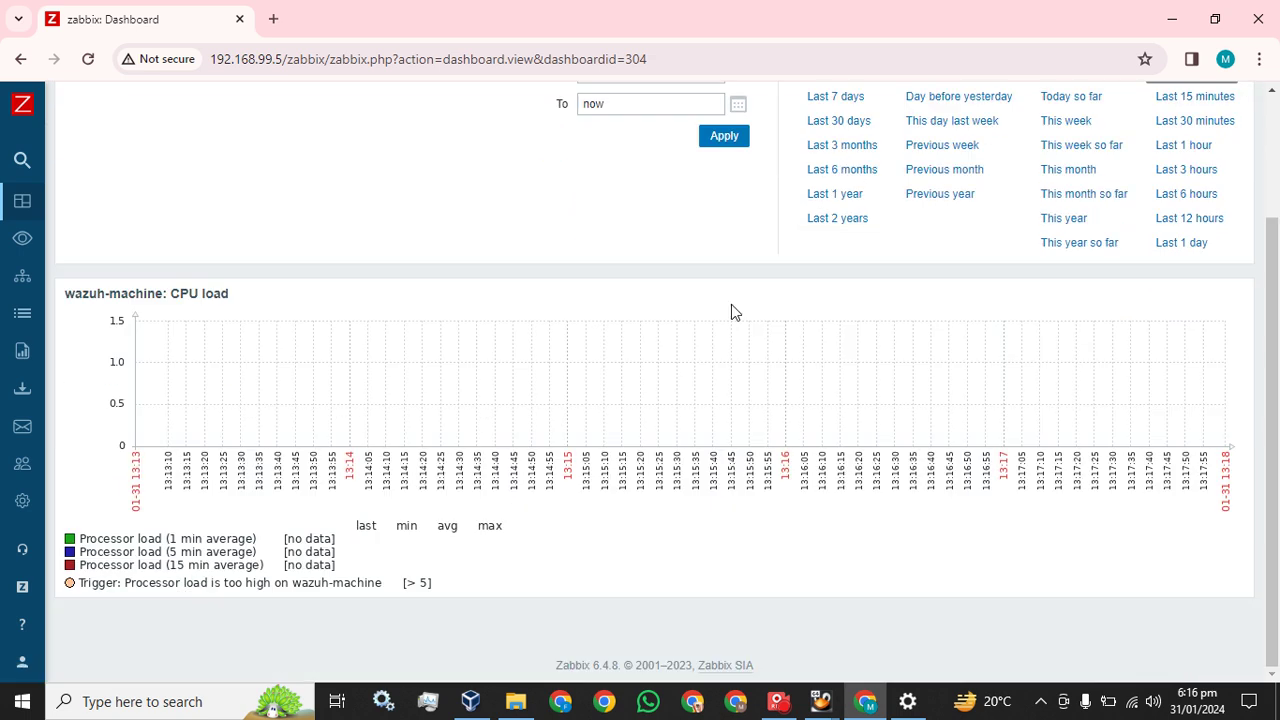
scroll(731, 313, "up", 2)
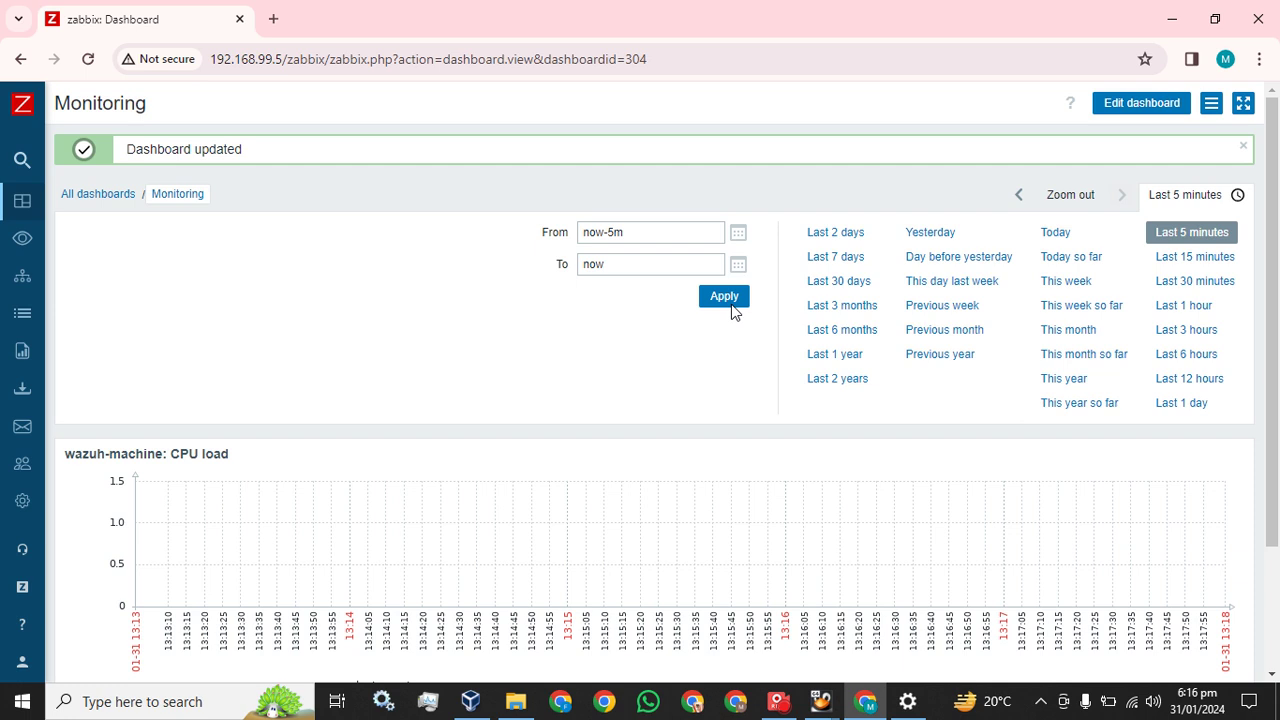
Open Monitoring > Latest data and view the ICMP ping graph for wazuh-machine
mouse_move(8, 210)
left_click(64, 237)
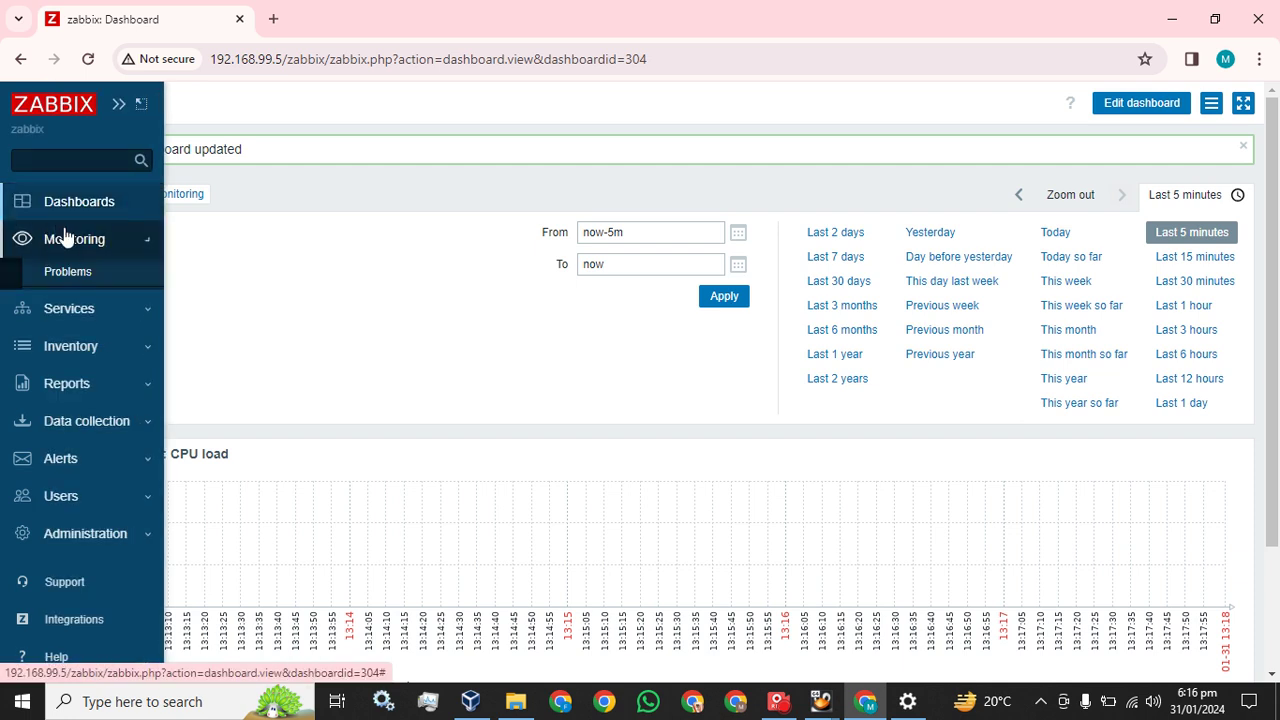
left_click(91, 330)
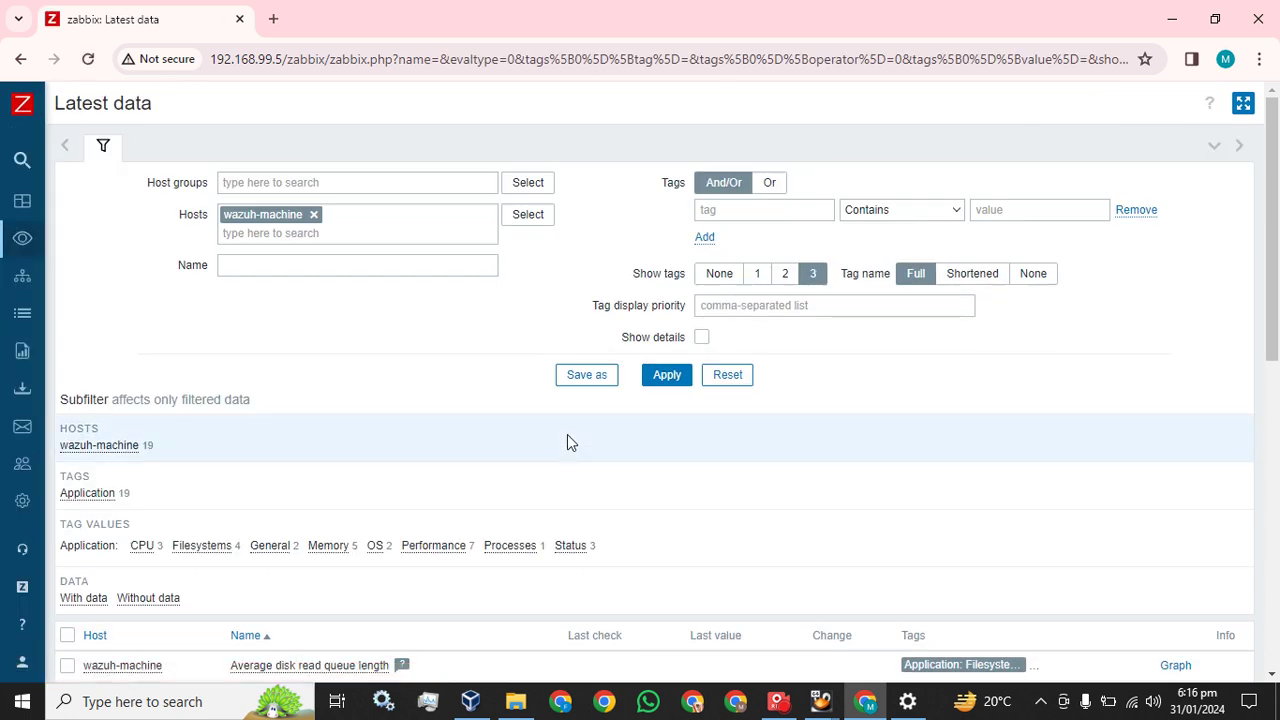
scroll(567, 434, "down", 5)
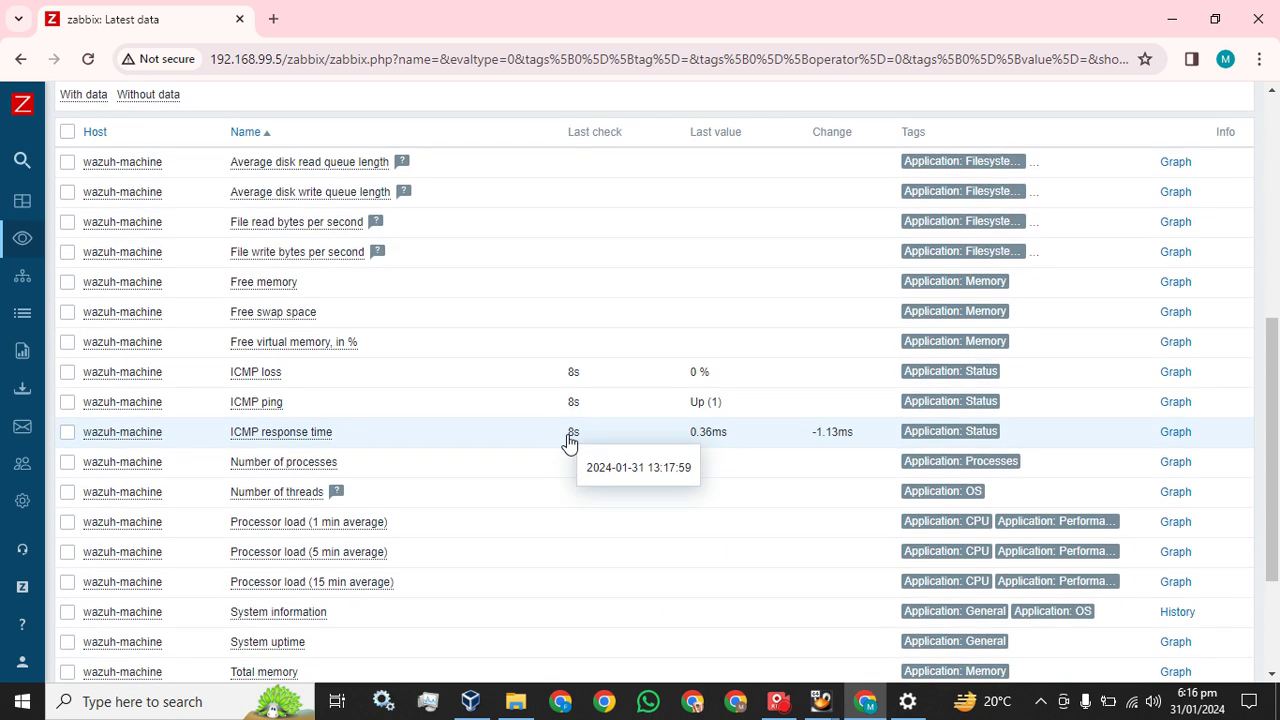
left_click(1175, 402)
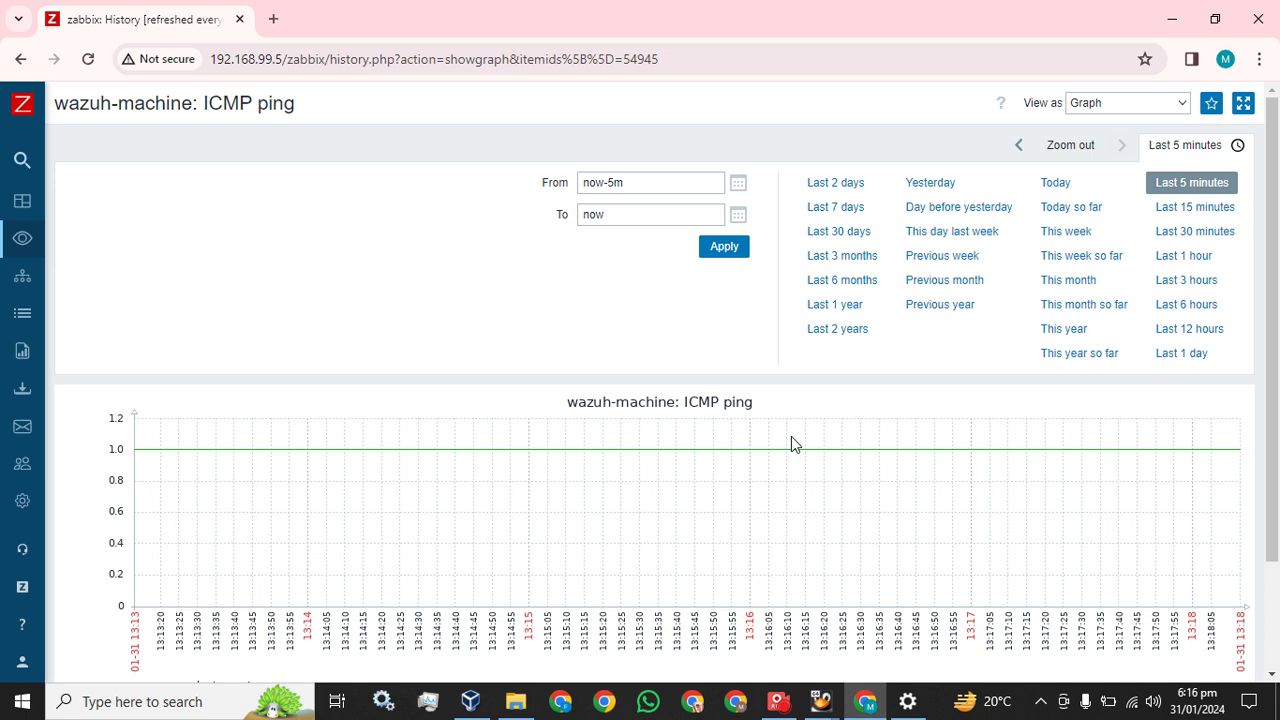
scroll(791, 436, "down", 2)
scroll(791, 436, "up", 2)
Return to Latest data and review wazuh-machine's 19 items, including ICMP ping Up
mouse_move(71, 250)
left_click(92, 332)
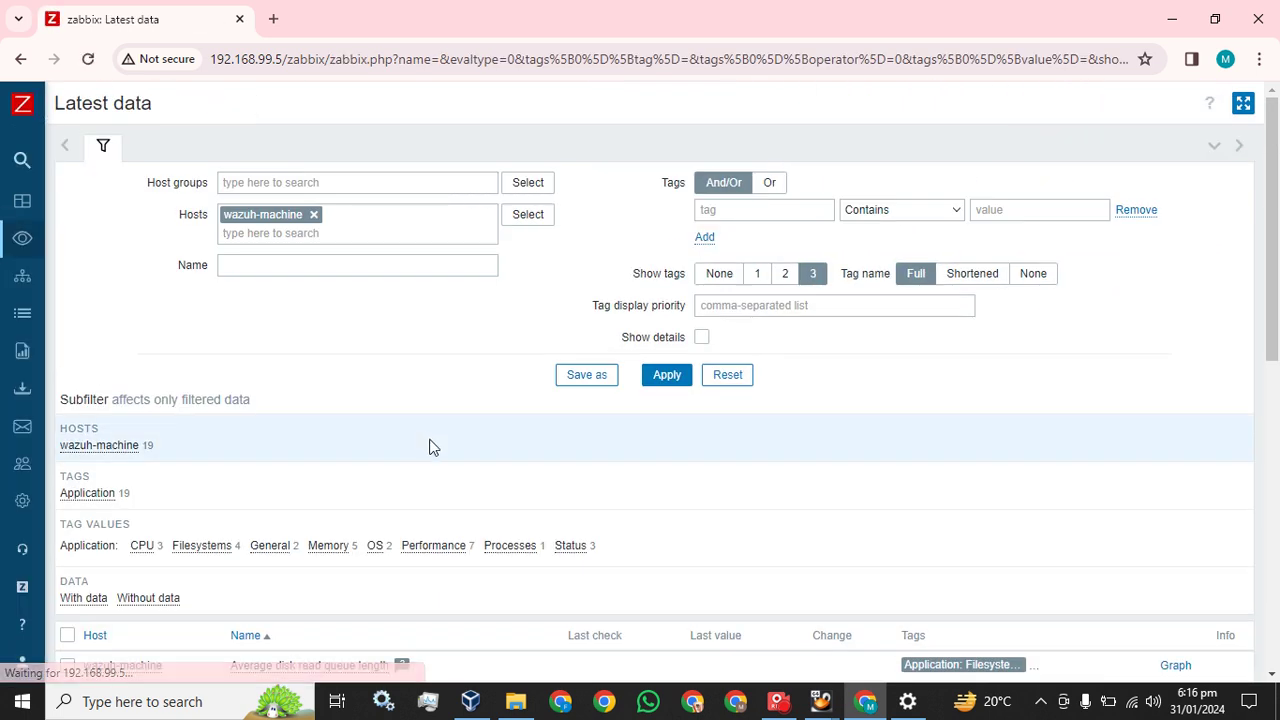
scroll(429, 446, "down", 5)
scroll(429, 446, "down", 2)
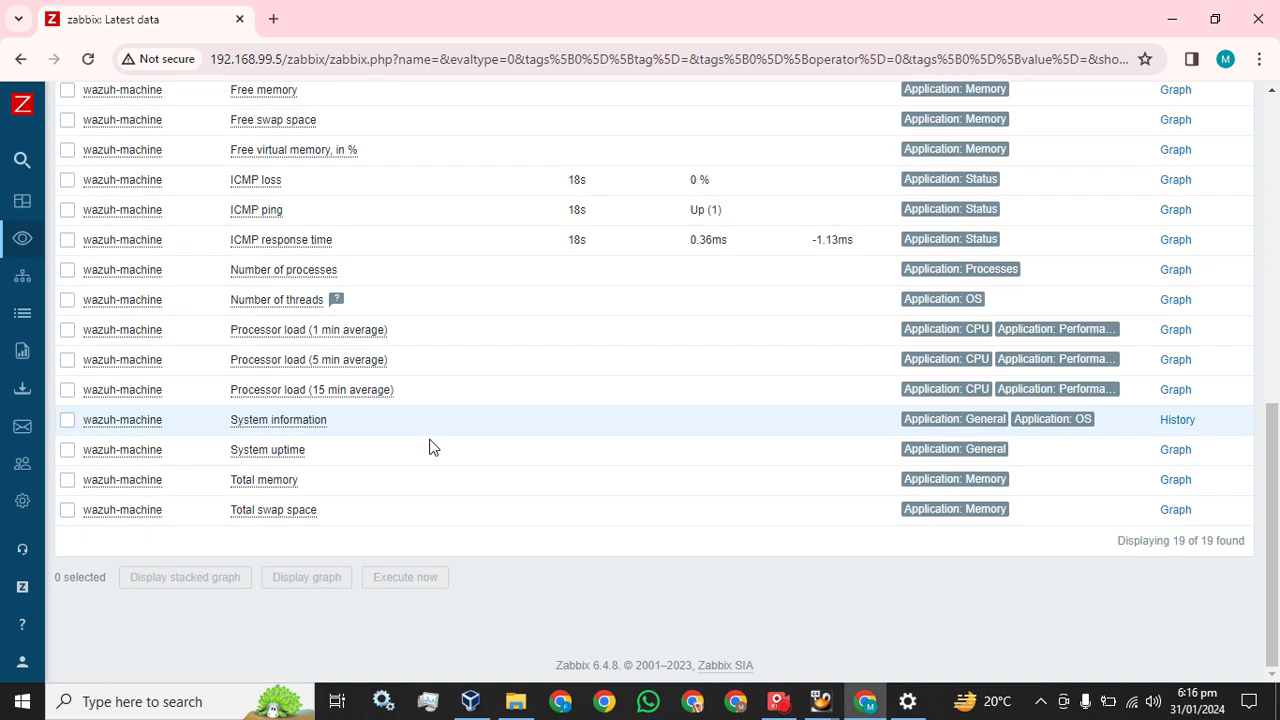
scroll(429, 446, "up", 6)
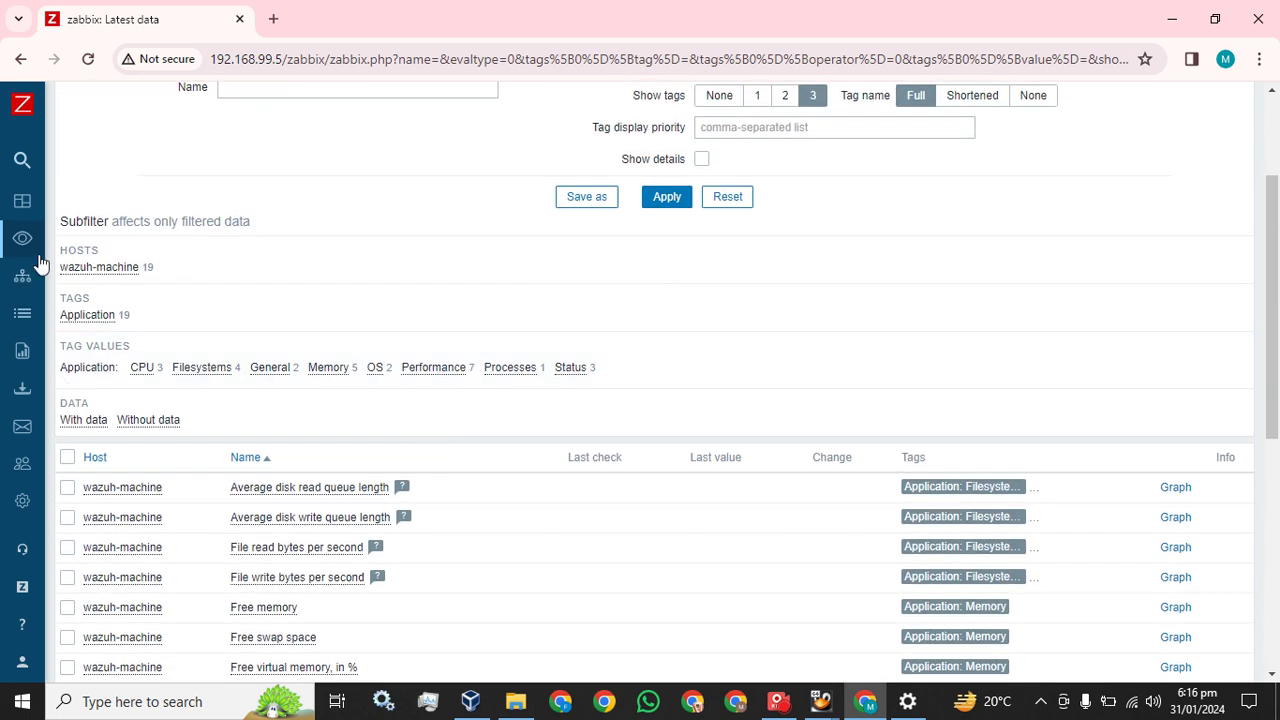
Open wazuh-machine's host configuration from the Monitoring > Hosts list
mouse_move(35, 248)
left_click(92, 204)
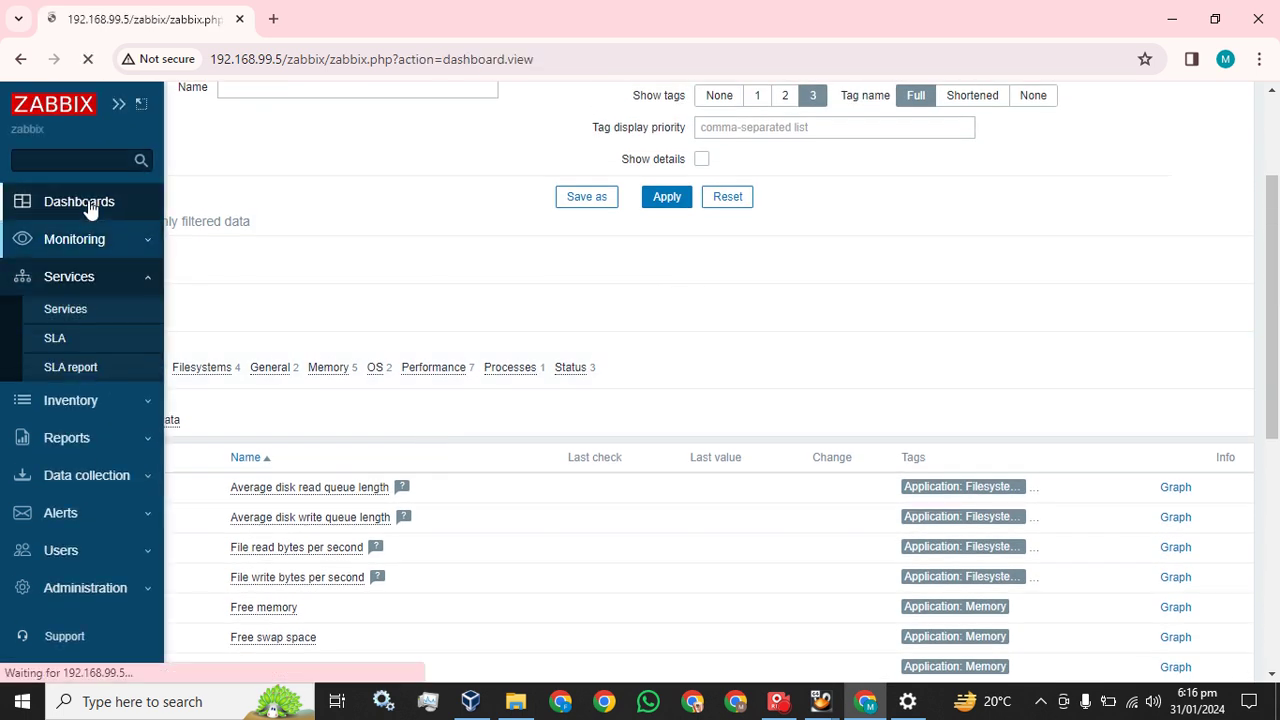
left_click(42, 245)
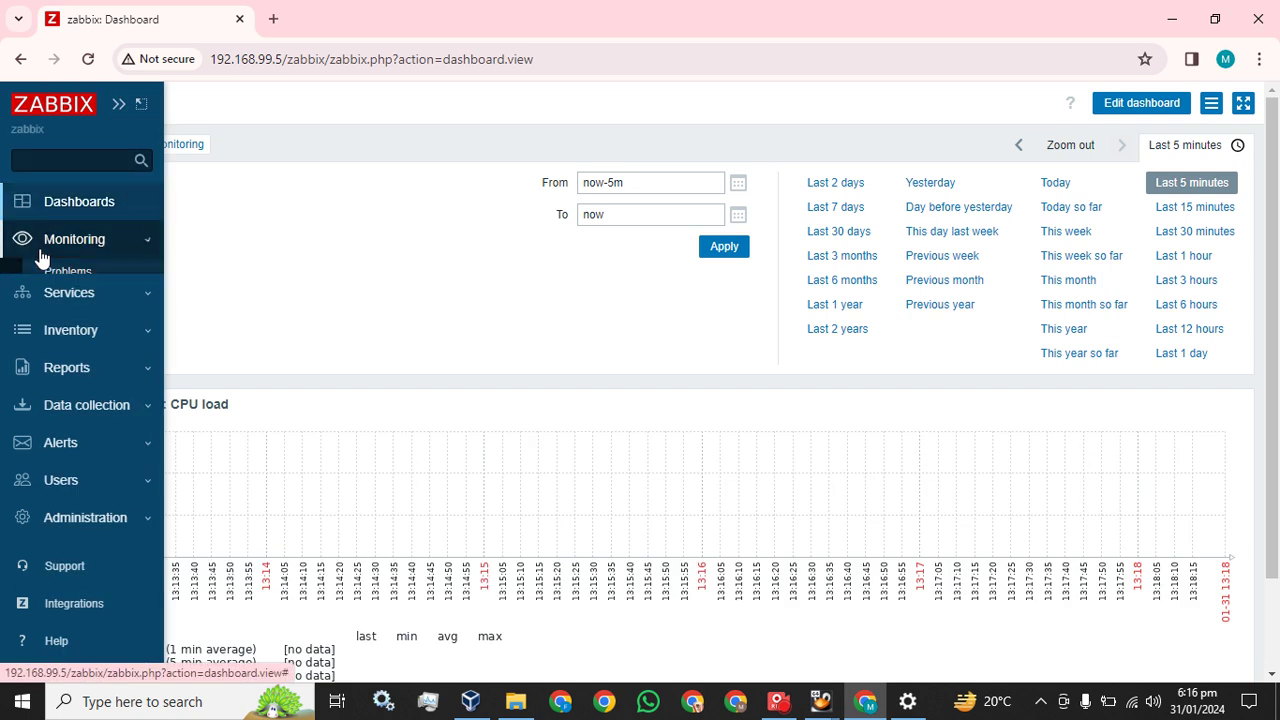
left_click(88, 313)
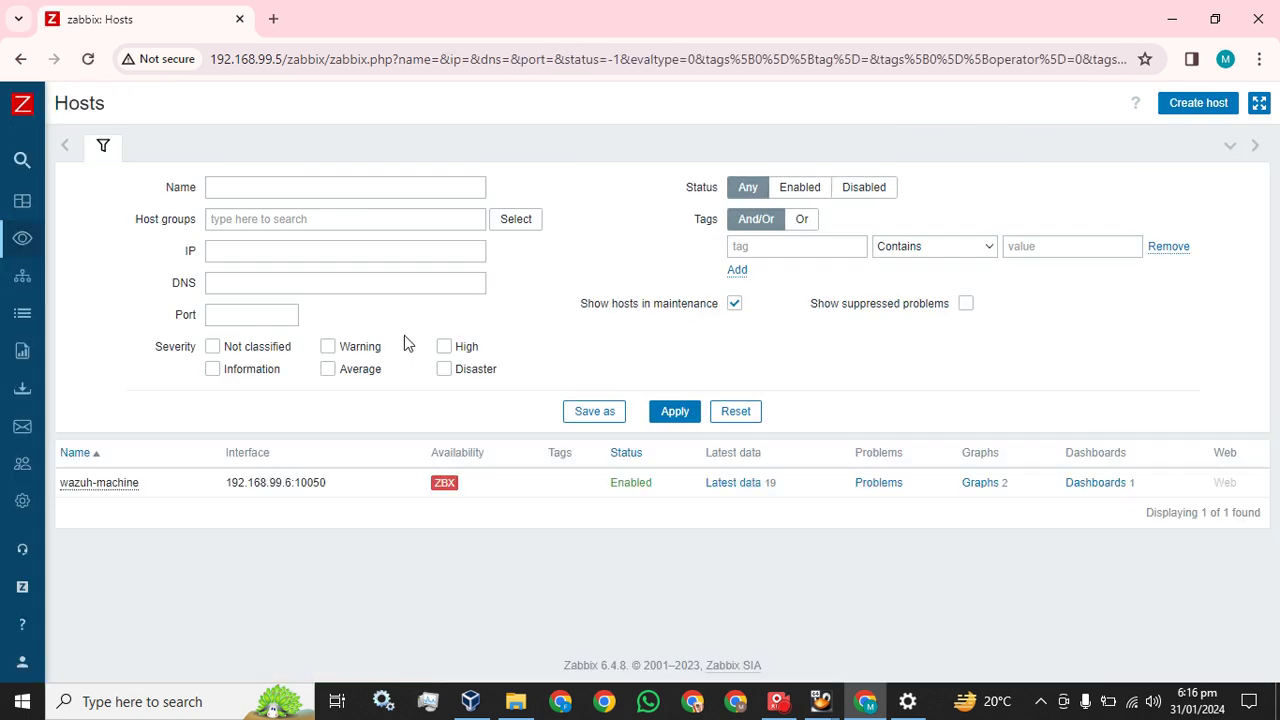
left_click(112, 488)
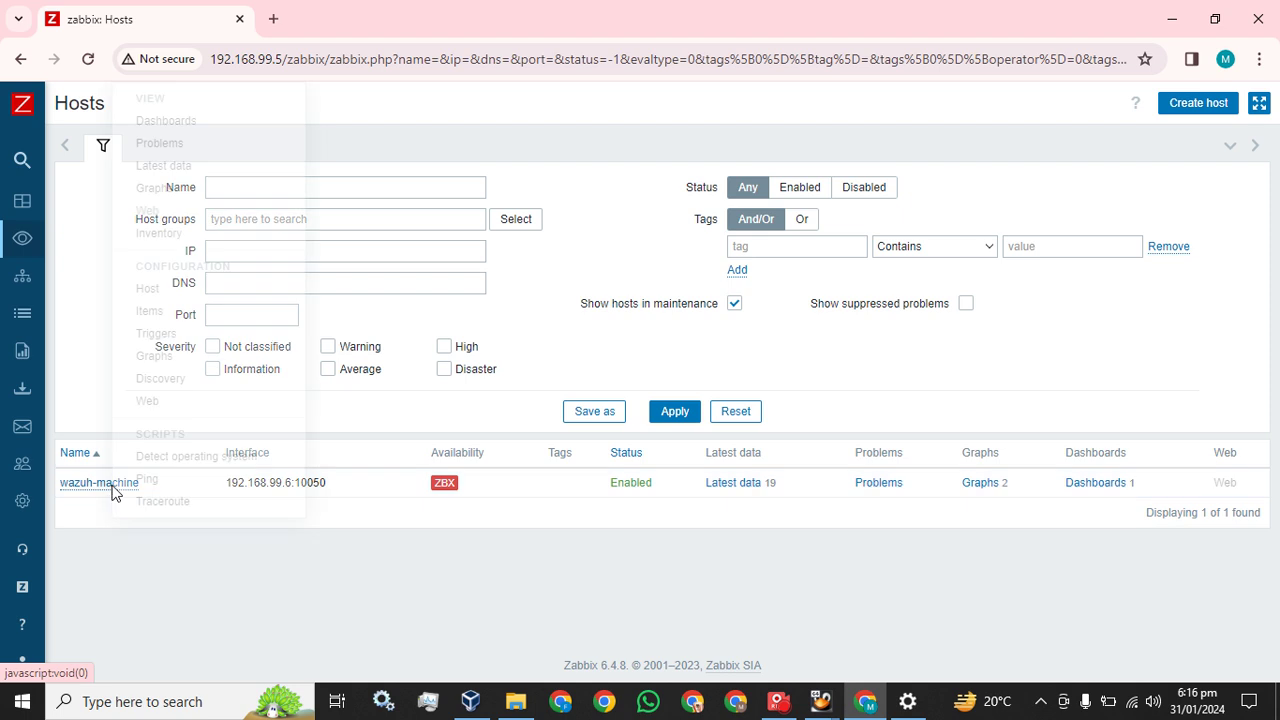
left_click(163, 289)
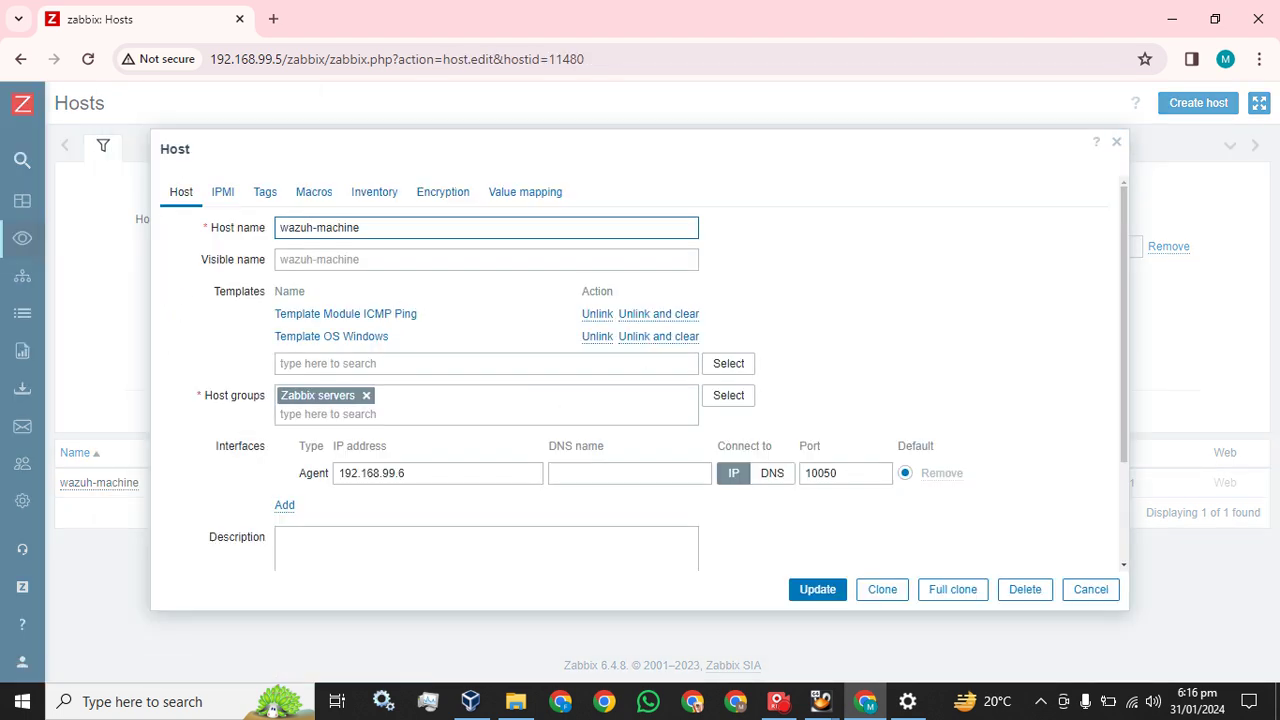
Search the Templates field for Windows templates to link to wazuh-machine
left_click(478, 362)
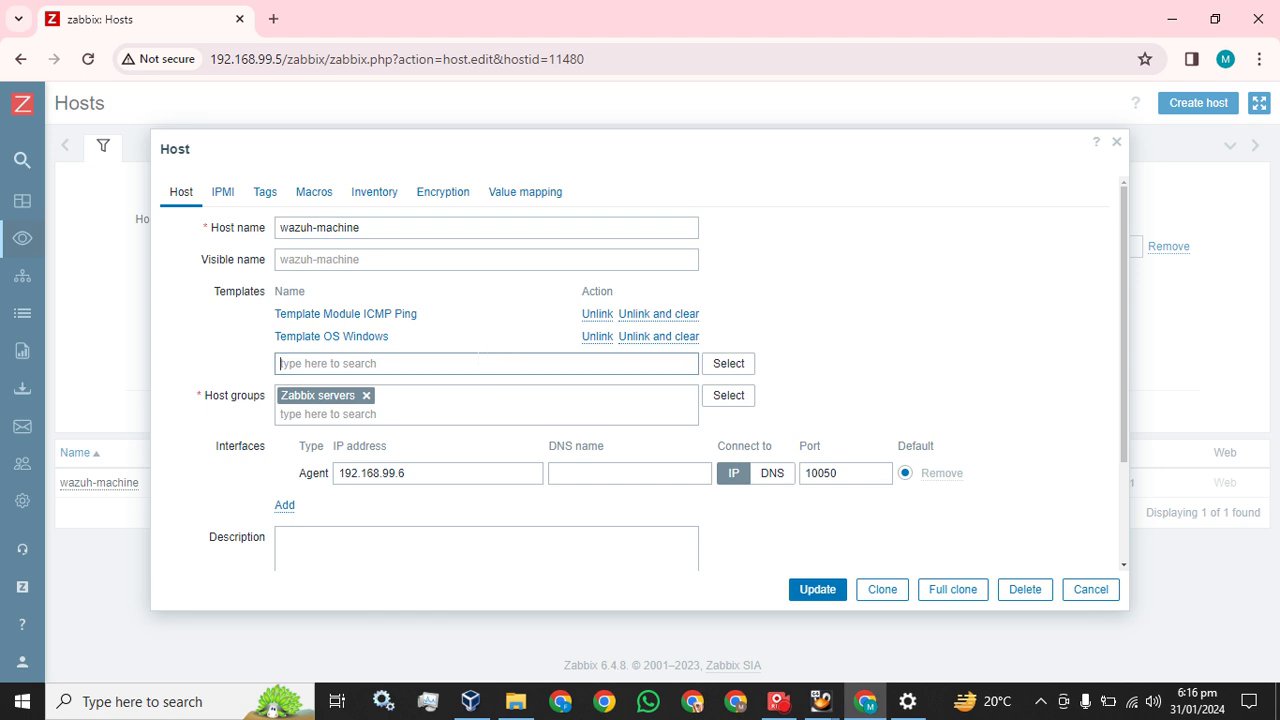
type("z")
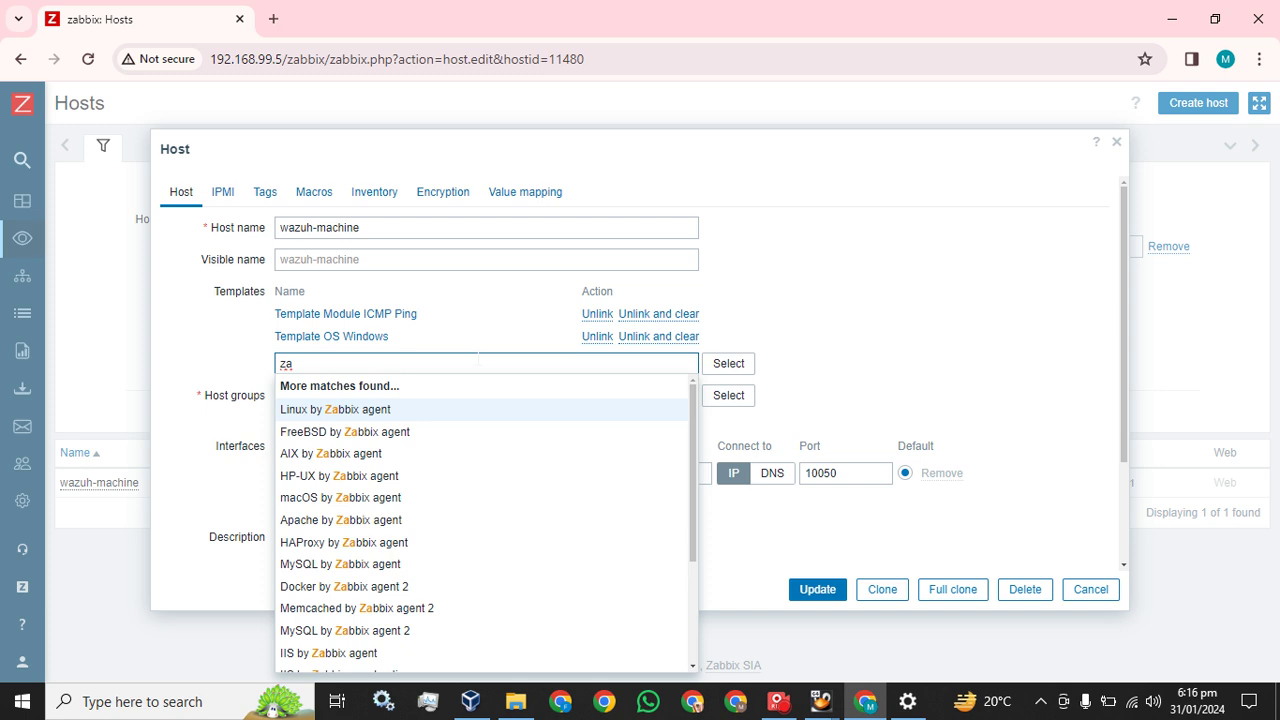
type("aw")
key("BackSpace")
key("BackSpace")
key("BackSpace")
type("w")
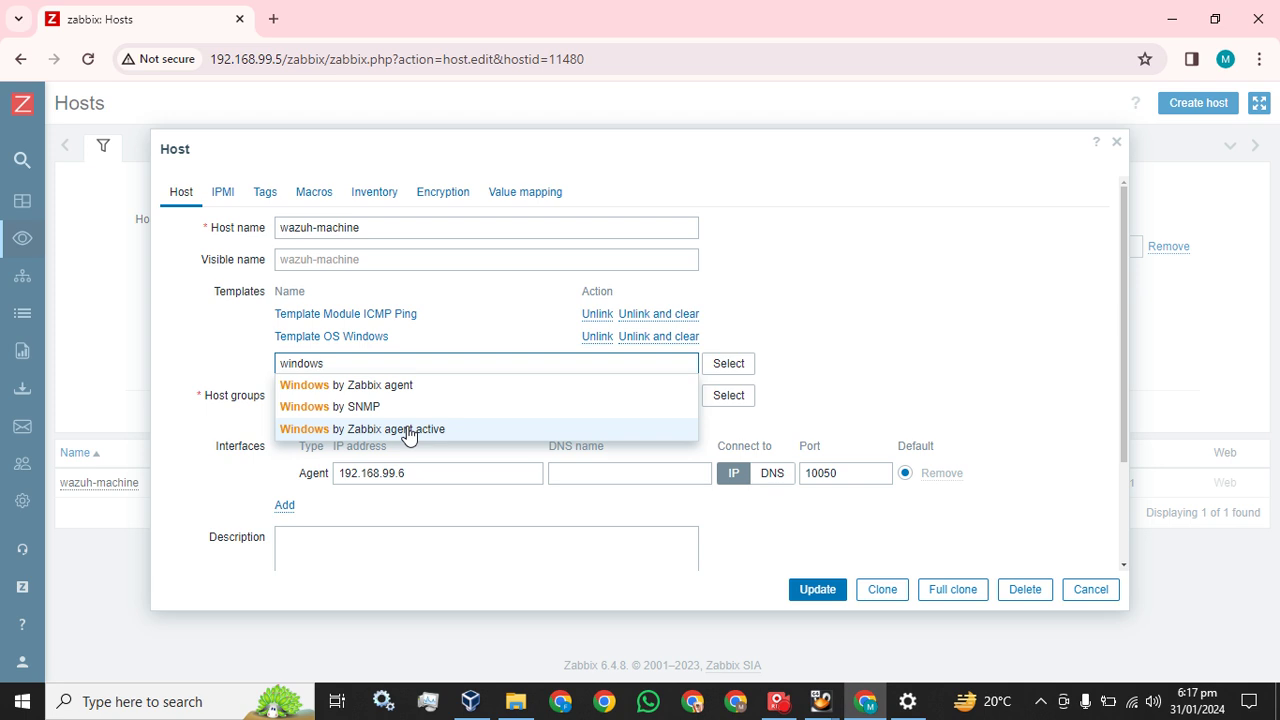
key("BackSpace")
type("os")
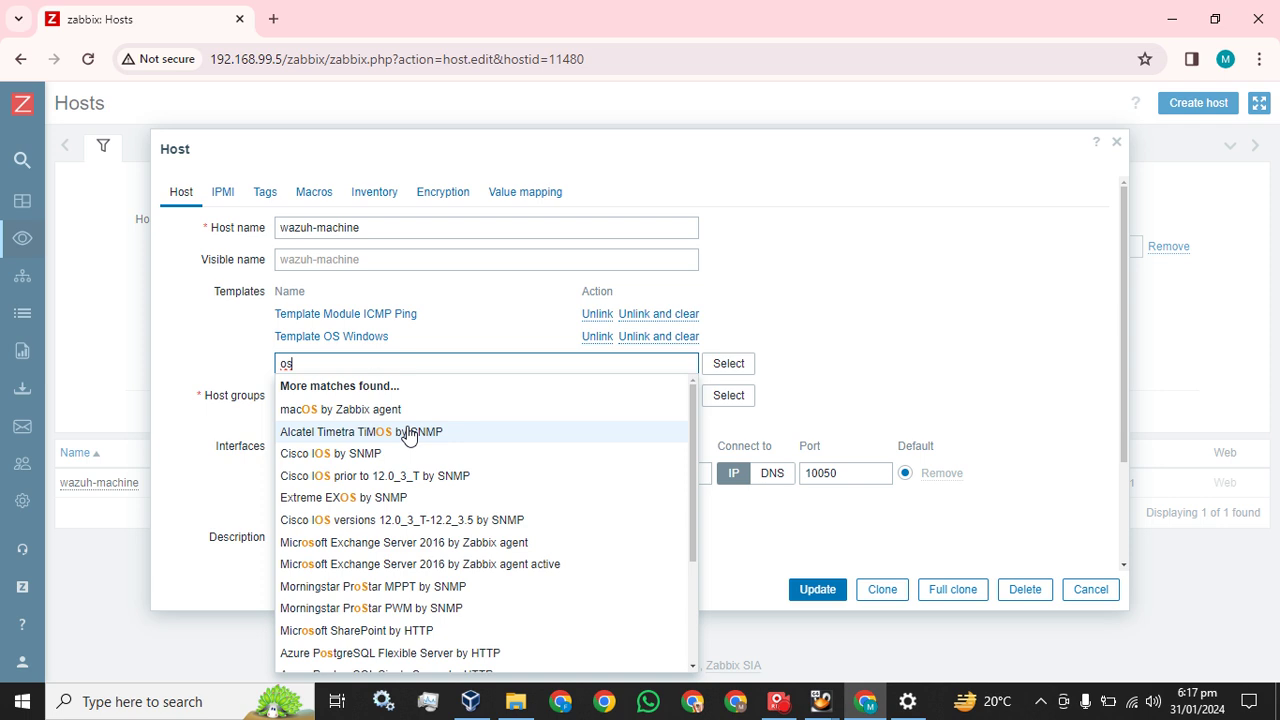
scroll(408, 432, "down", 4)
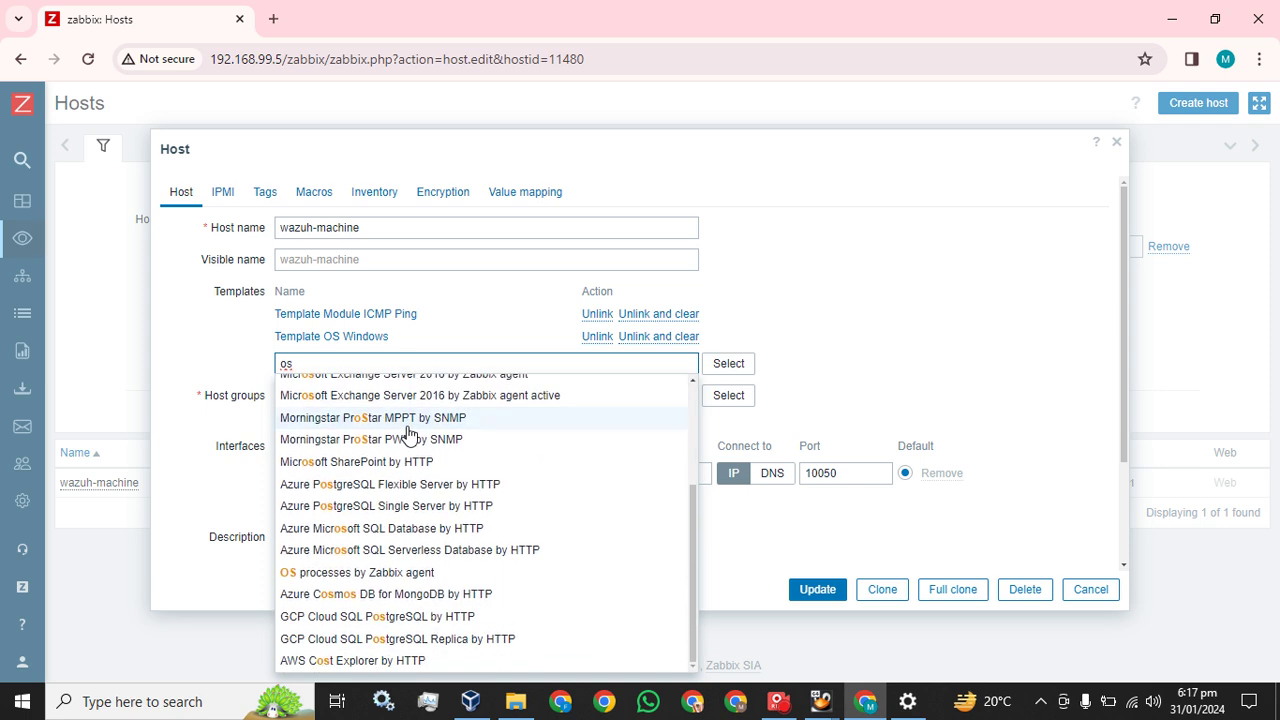
scroll(408, 432, "up", 4)
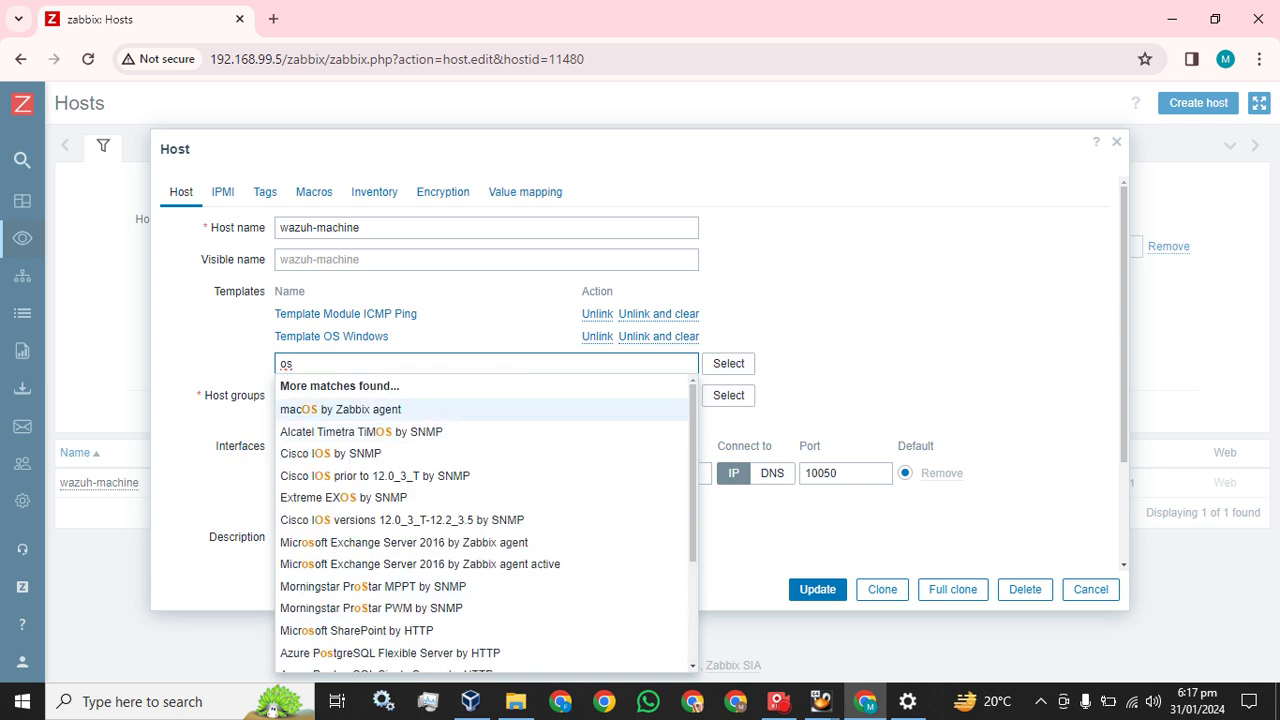
key("BackSpace")
key("BackSpace")
type("wind")
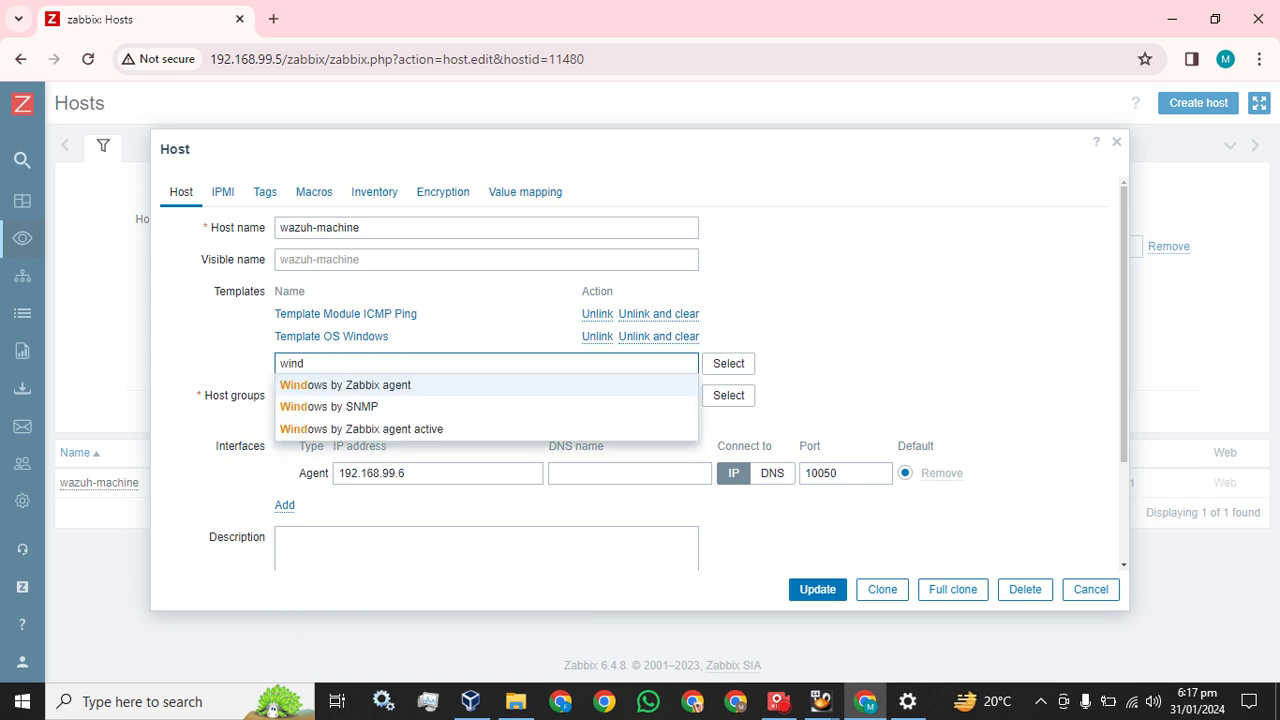
Try linking Windows by Zabbix agent, then remove it and cancel the host changes
left_click(357, 390)
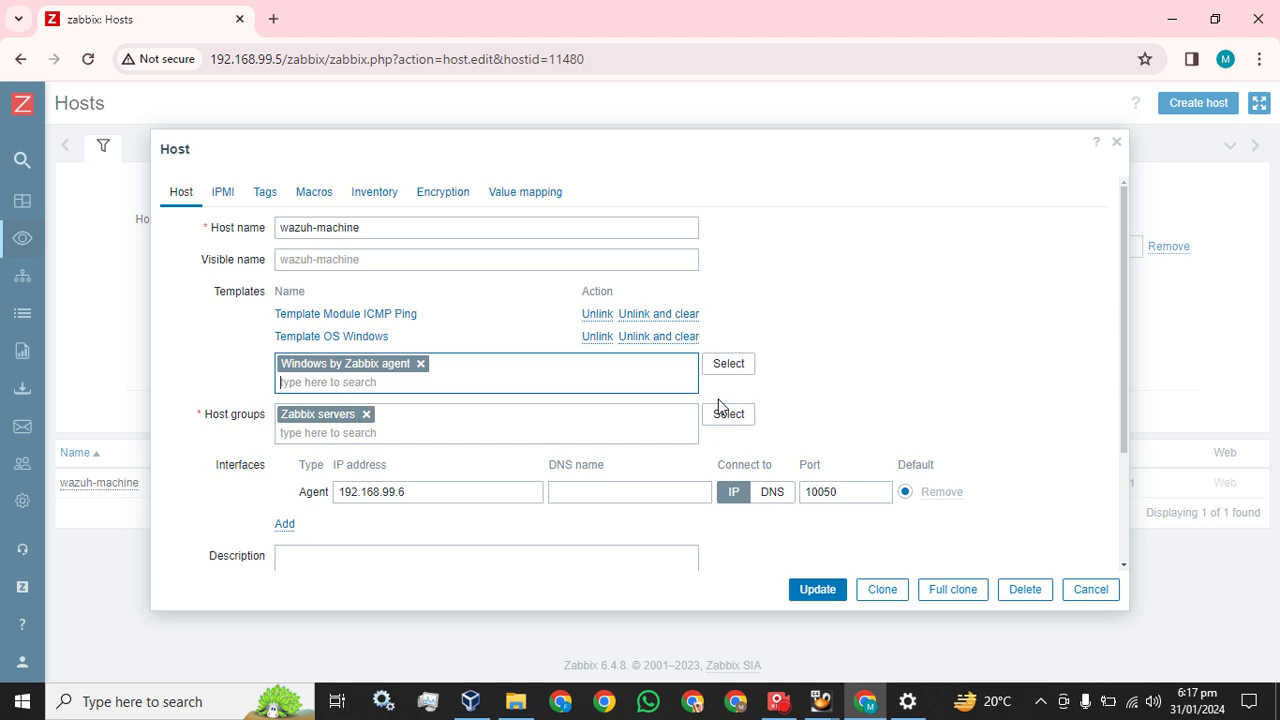
left_click(820, 592)
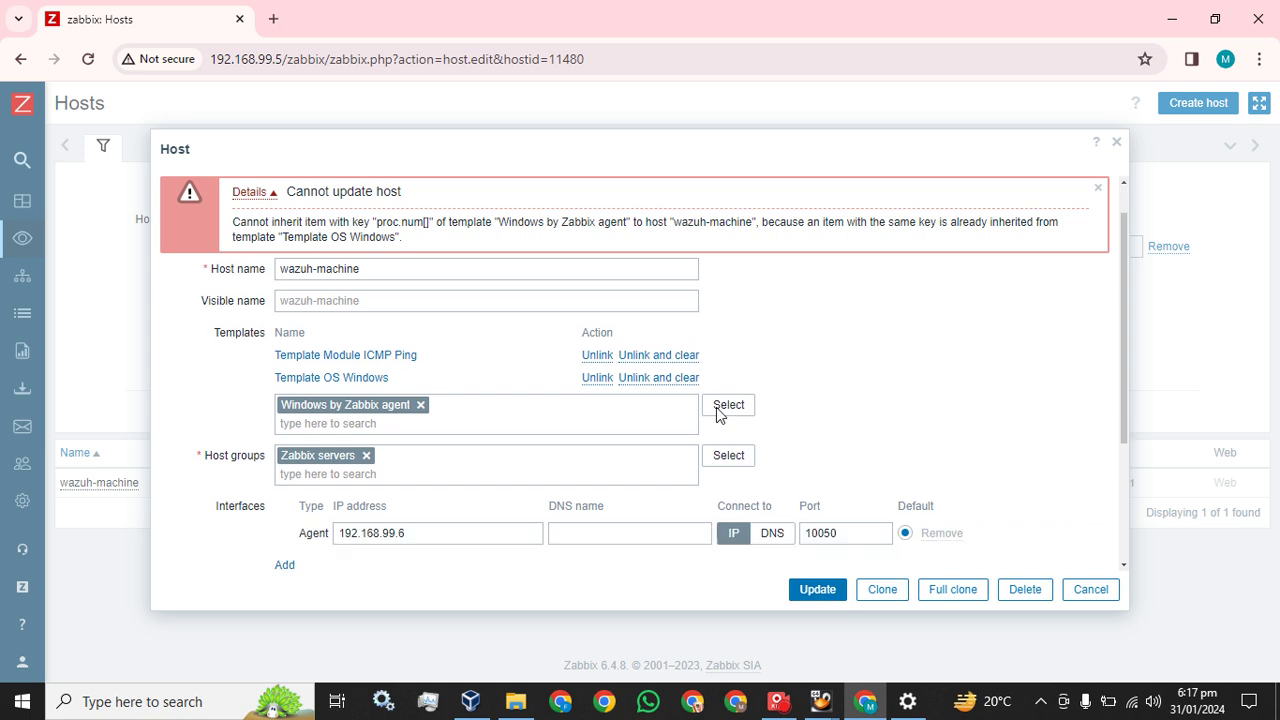
scroll(580, 371, "down", 2)
scroll(527, 376, "up", 1)
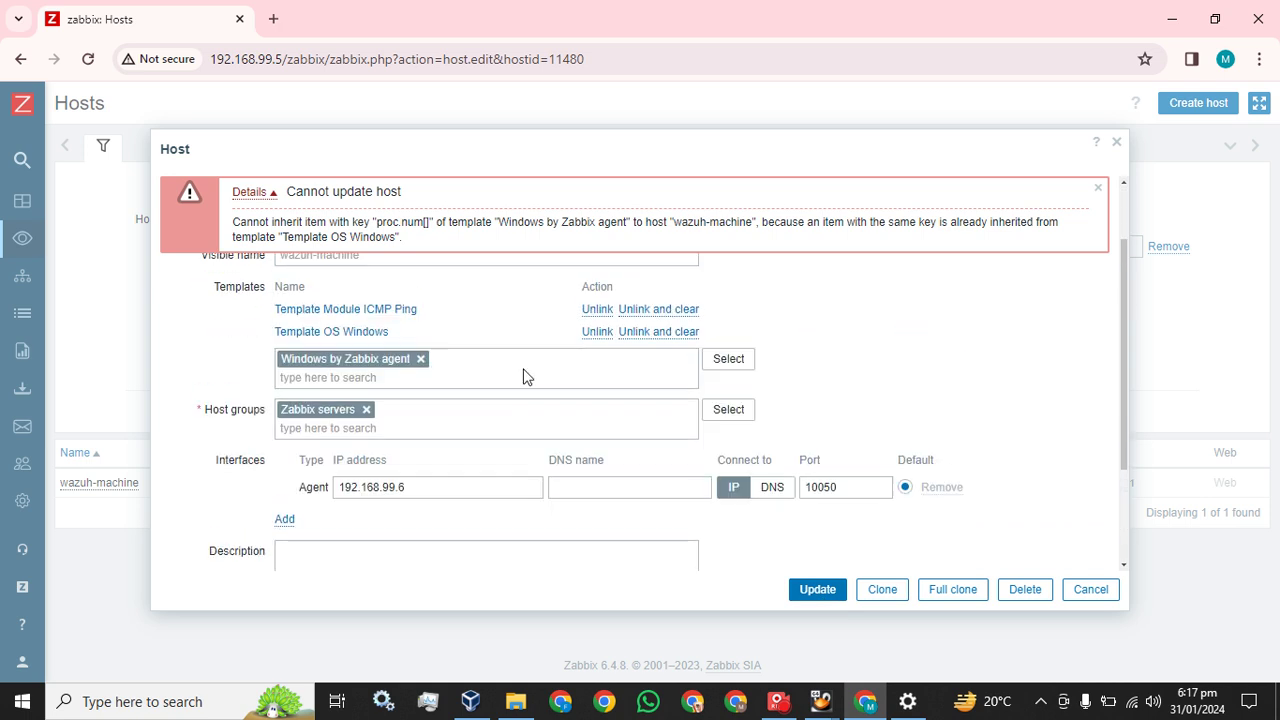
left_click(421, 360)
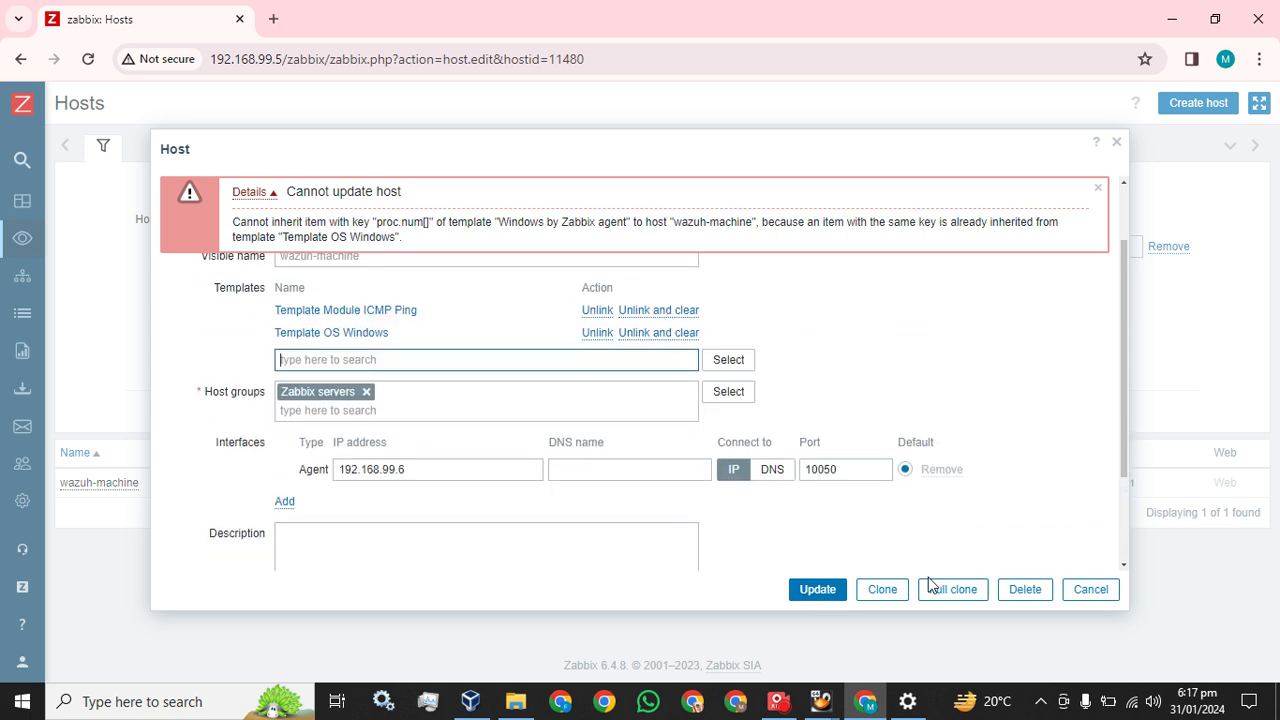
left_click(1088, 590)
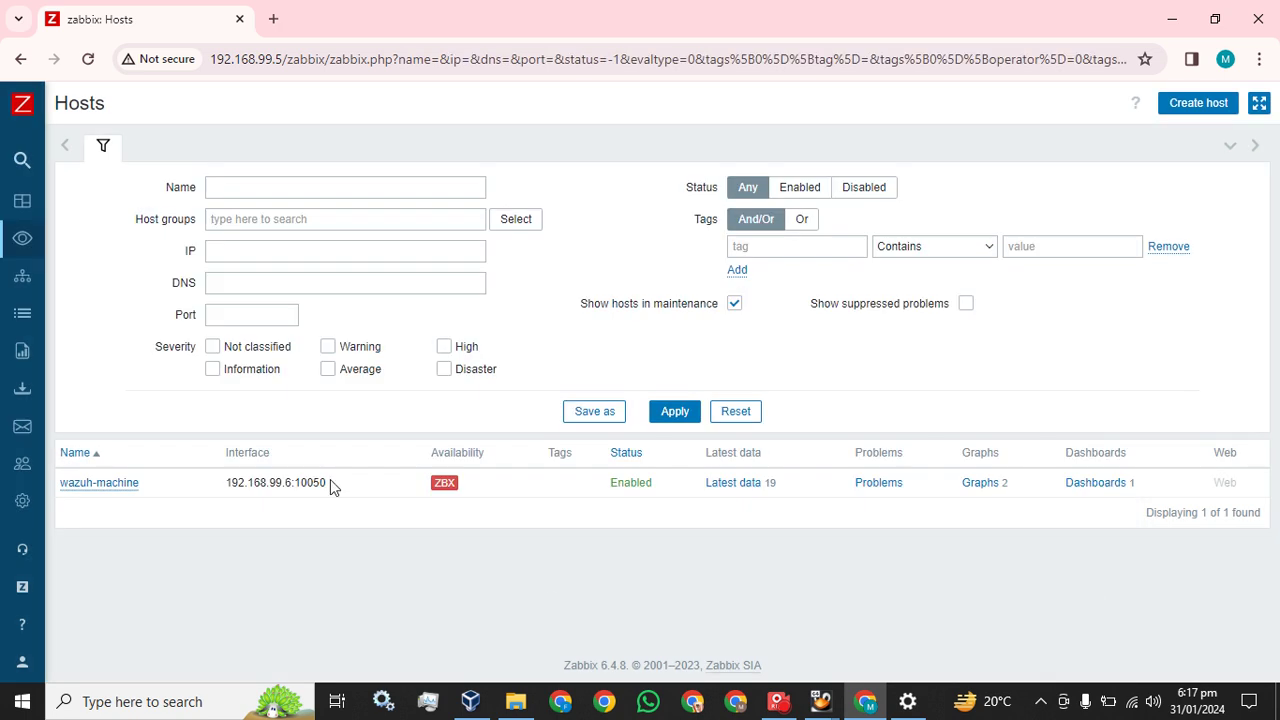
Open the Monitoring dashboard in edit mode and start adding a new widget
left_click(30, 215)
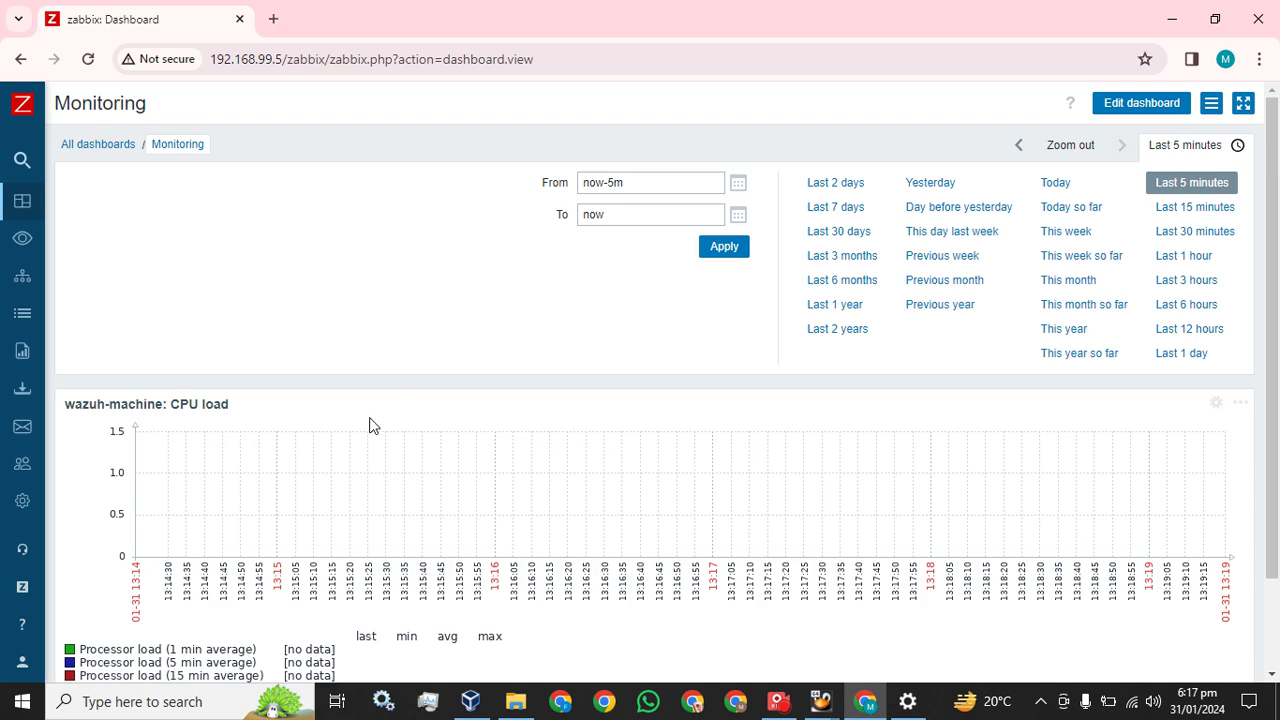
scroll(366, 428, "down", 2)
scroll(967, 215, "up", 2)
left_click(1150, 103)
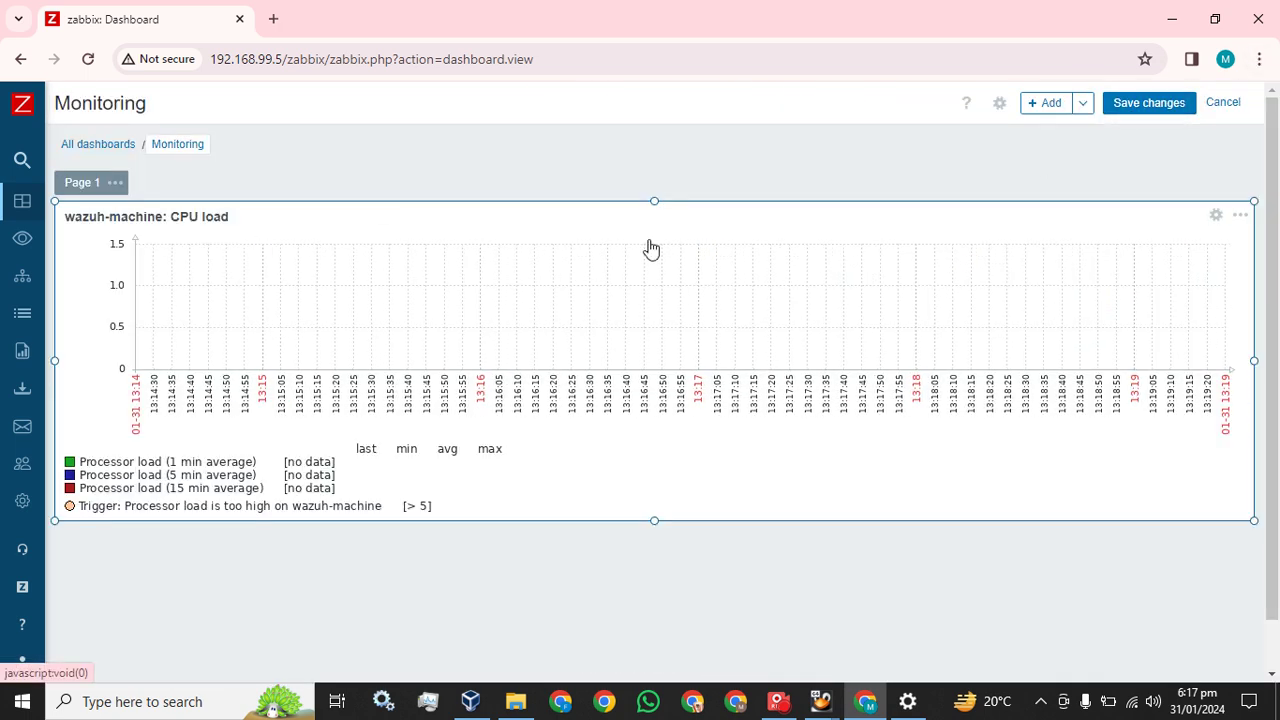
left_click(1086, 103)
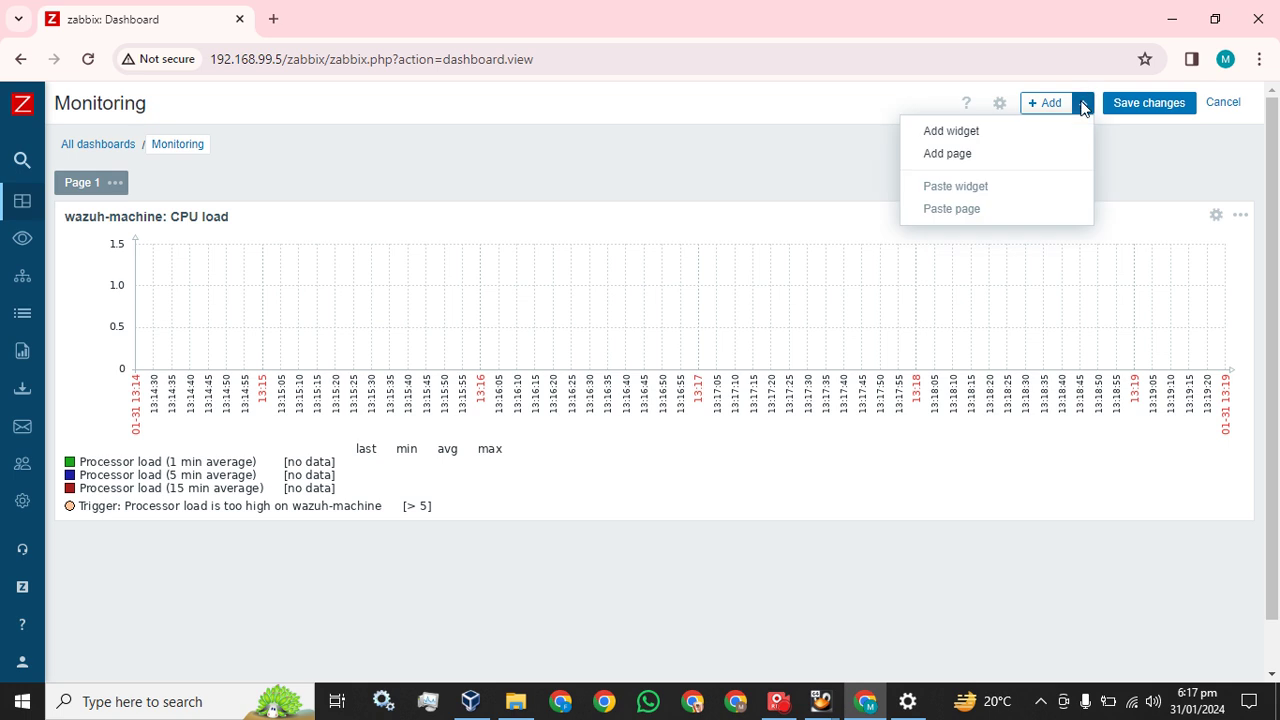
left_click(953, 135)
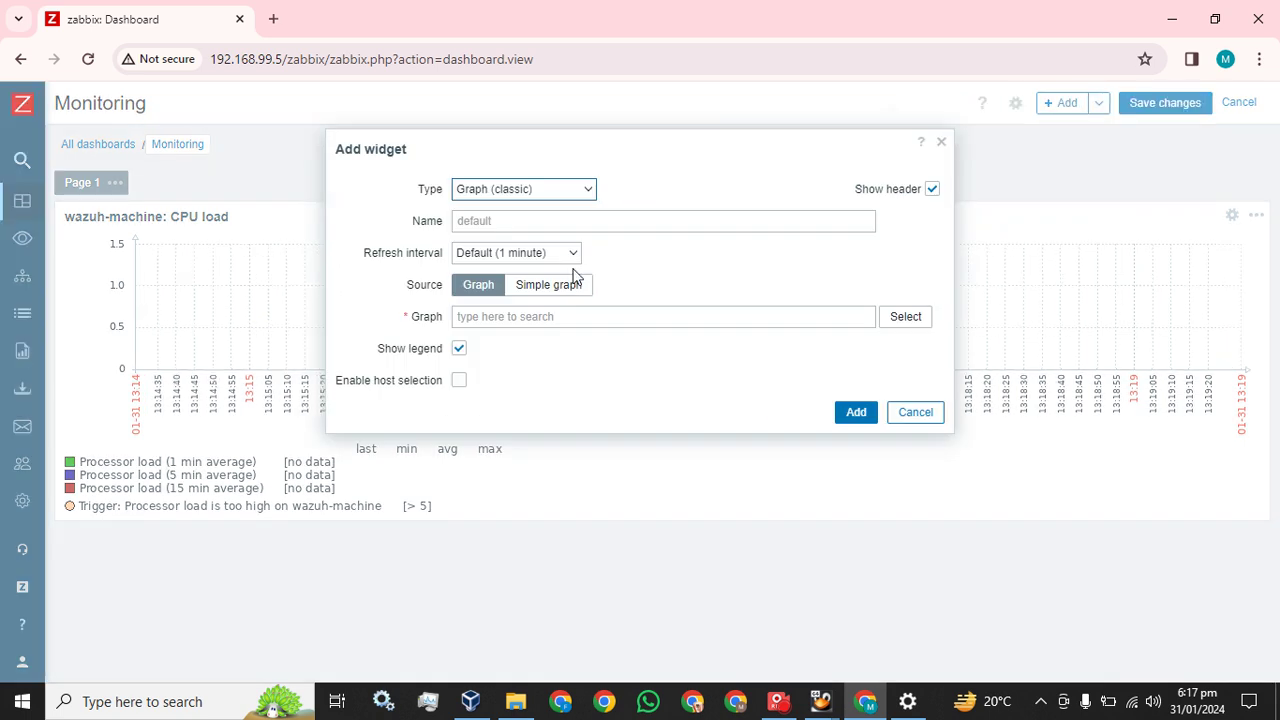
Add a classic graph widget with wazuh-machine's Memory usage graph
left_click(555, 292)
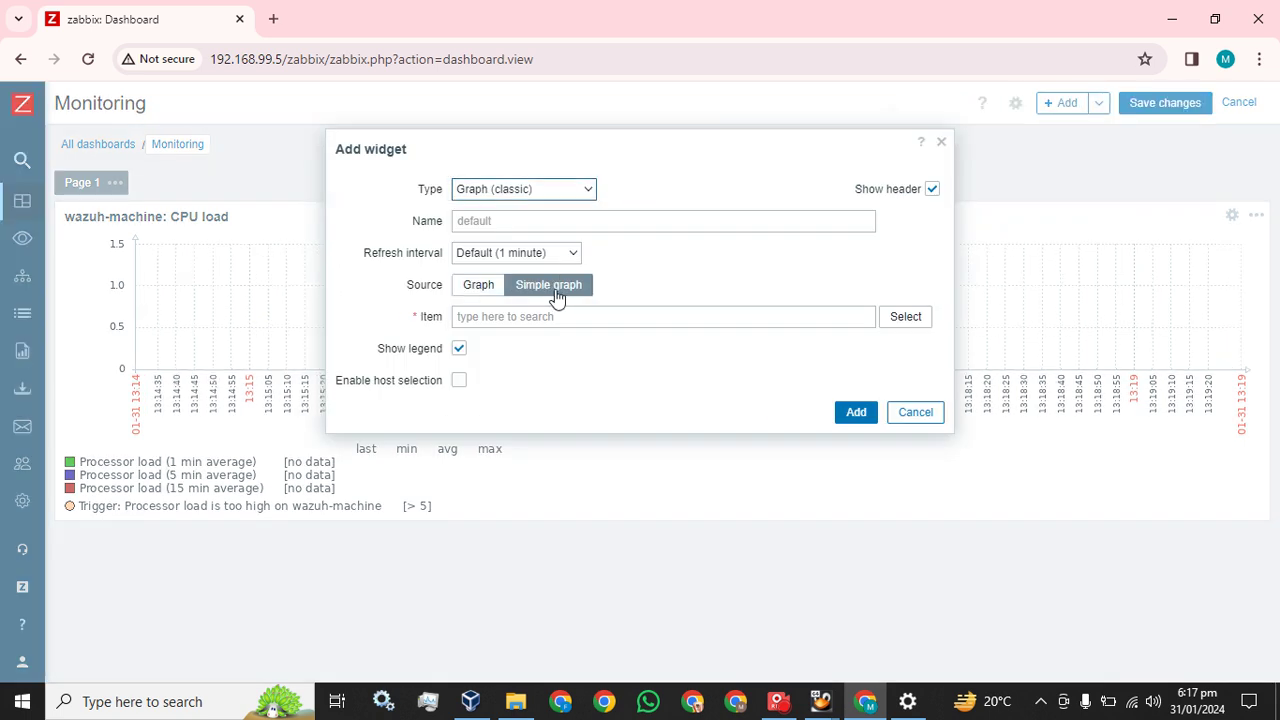
left_click(912, 317)
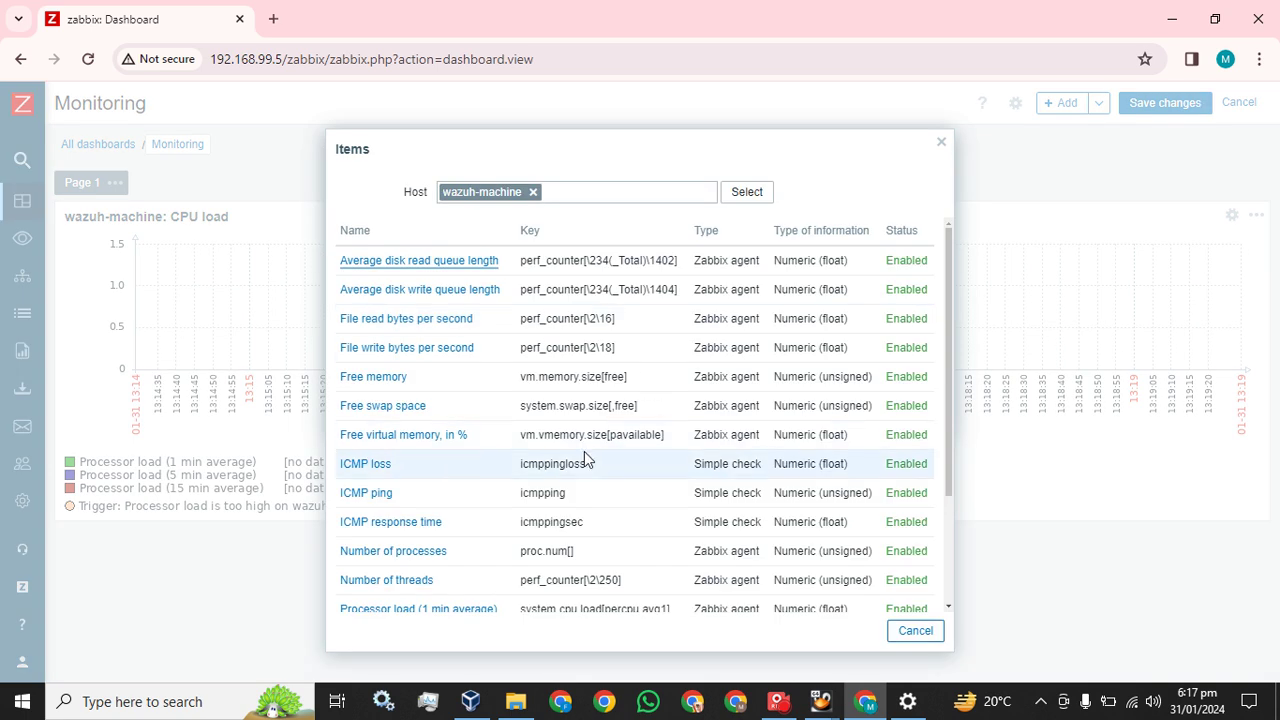
scroll(584, 451, "down", 3)
scroll(584, 451, "up", 3)
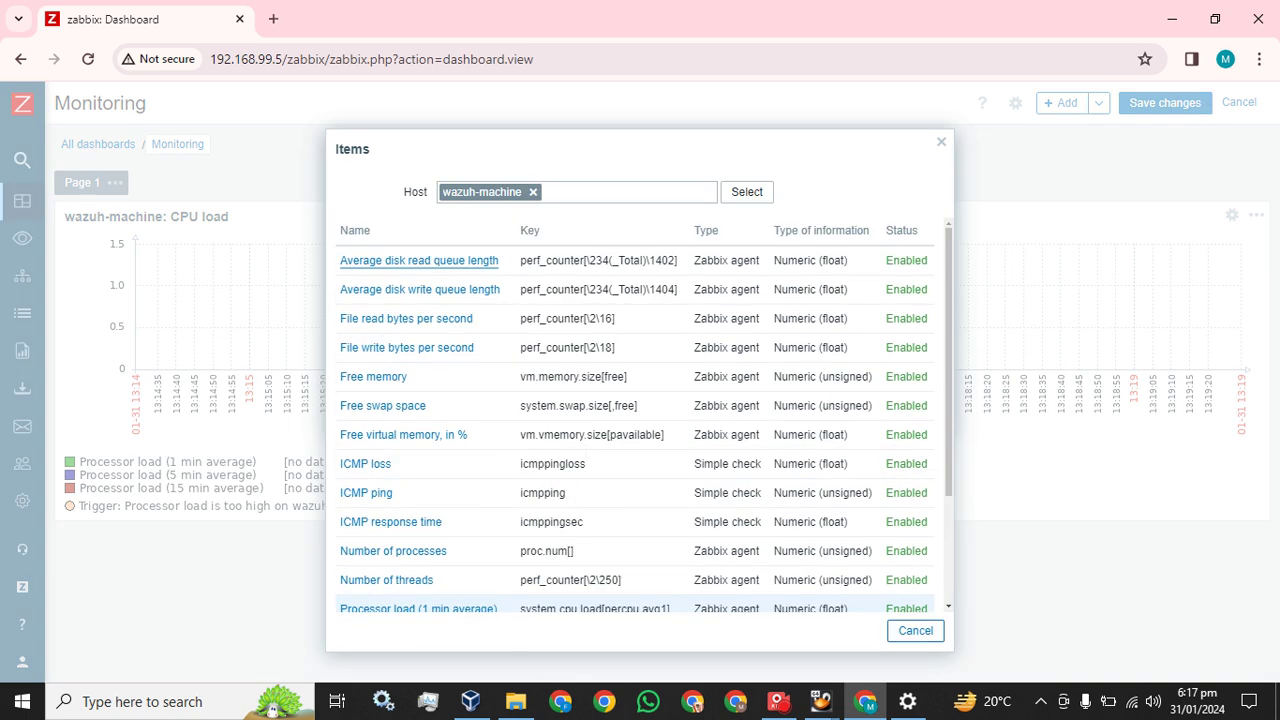
left_click(915, 630)
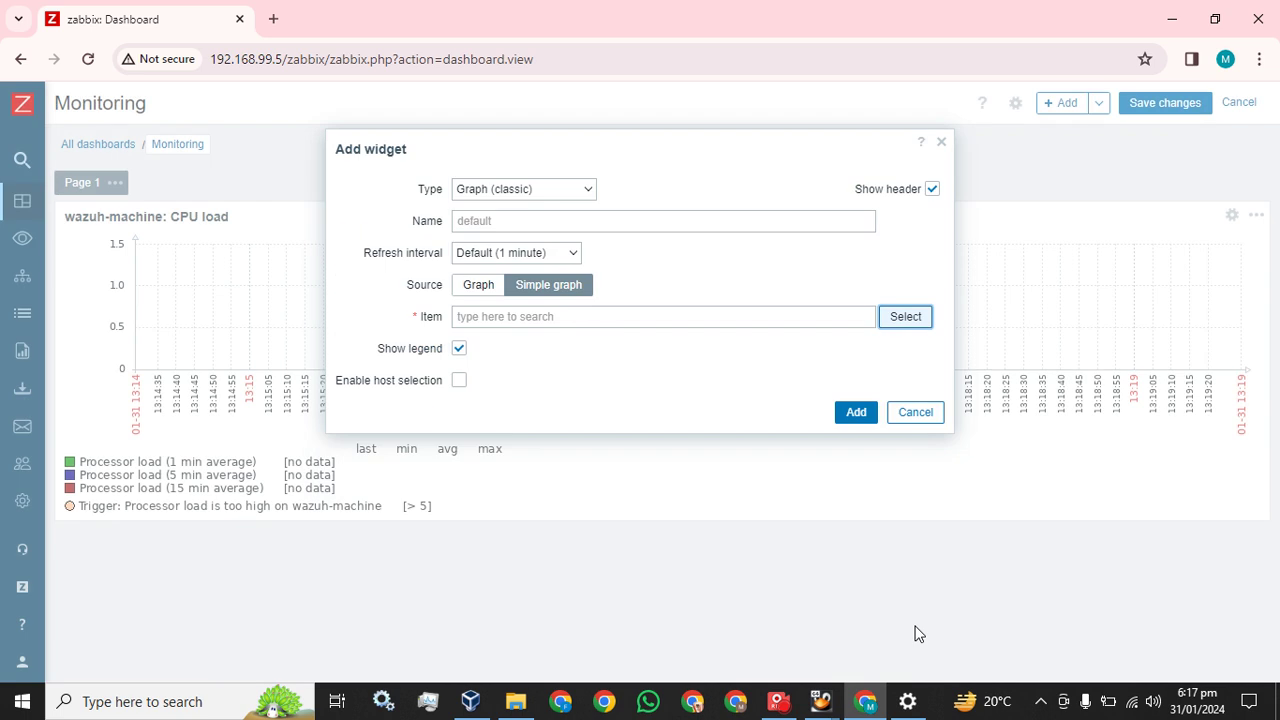
left_click(470, 290)
left_click(921, 328)
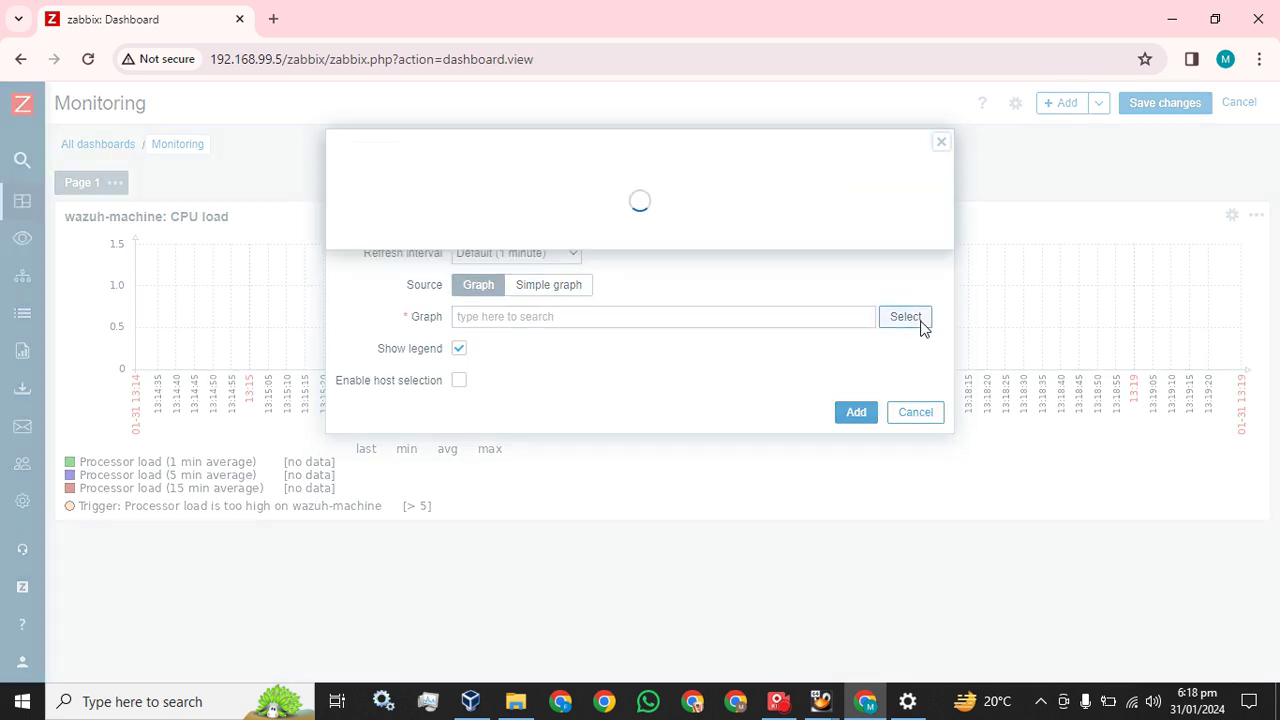
left_click(380, 298)
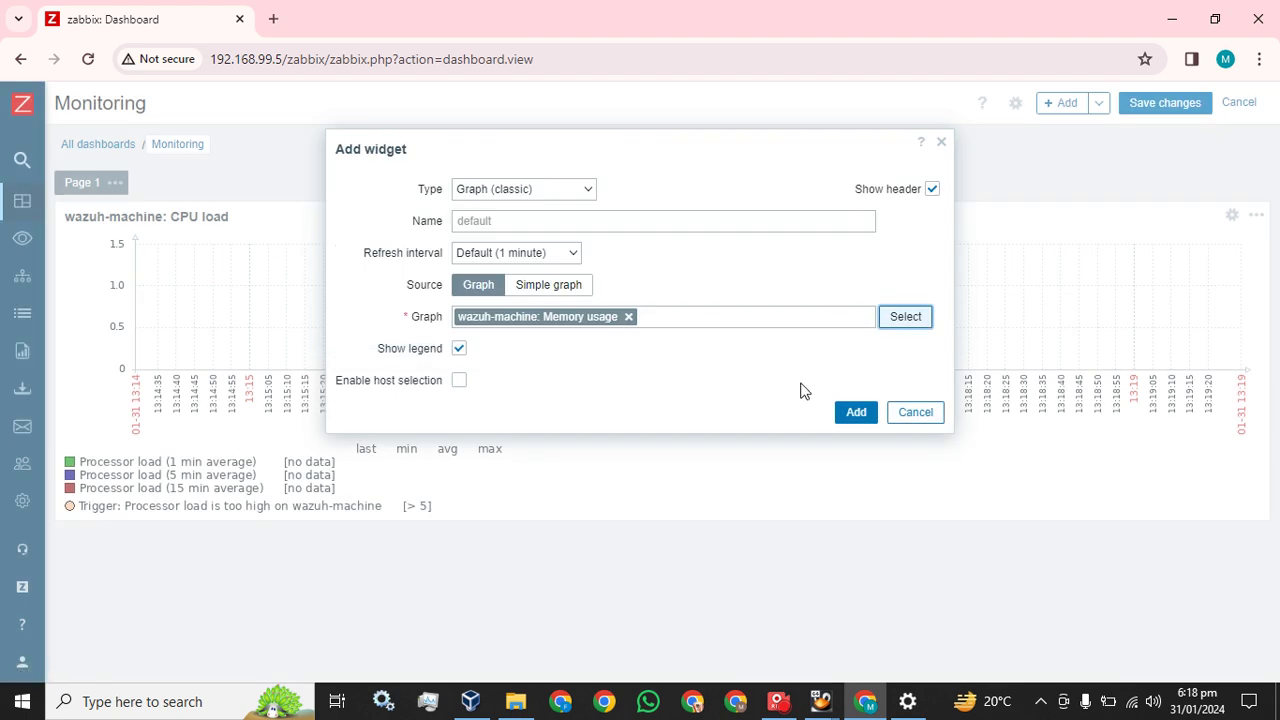
left_click(856, 413)
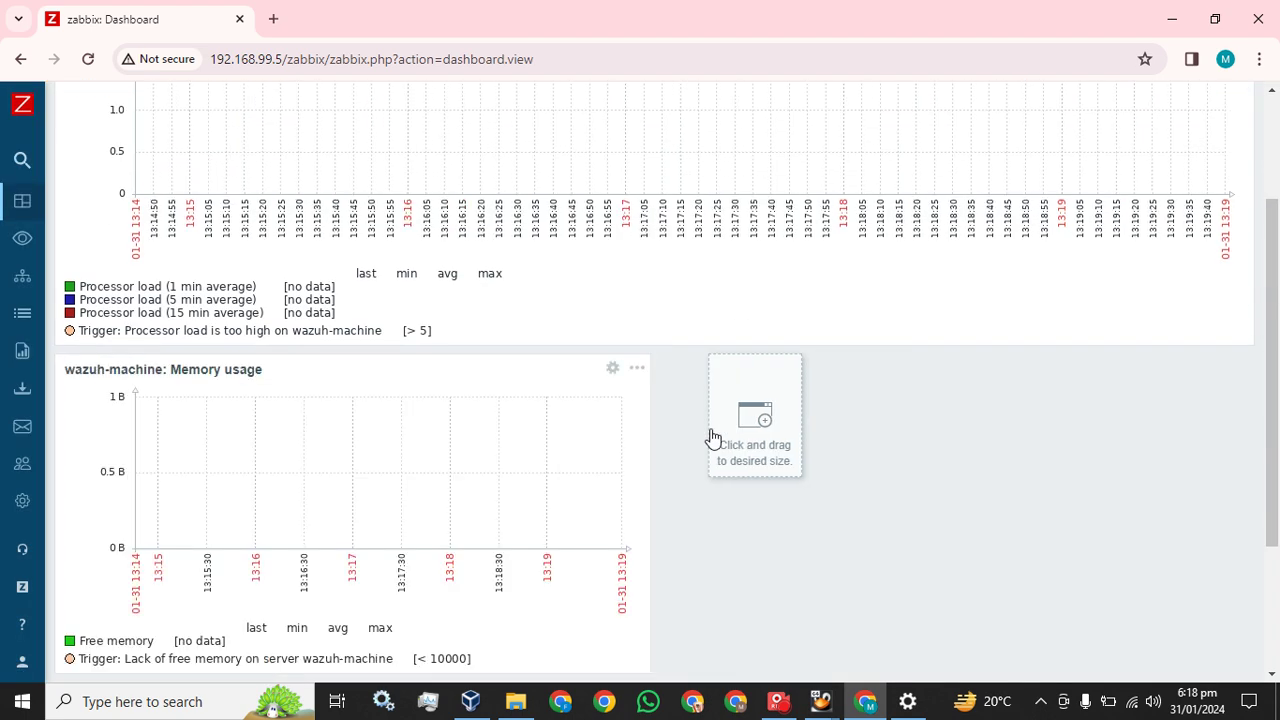
Stretch the Memory usage widget to full width below the CPU load graph
left_click_drag(652, 509, 751, 507)
left_click_drag(918, 505, 925, 503)
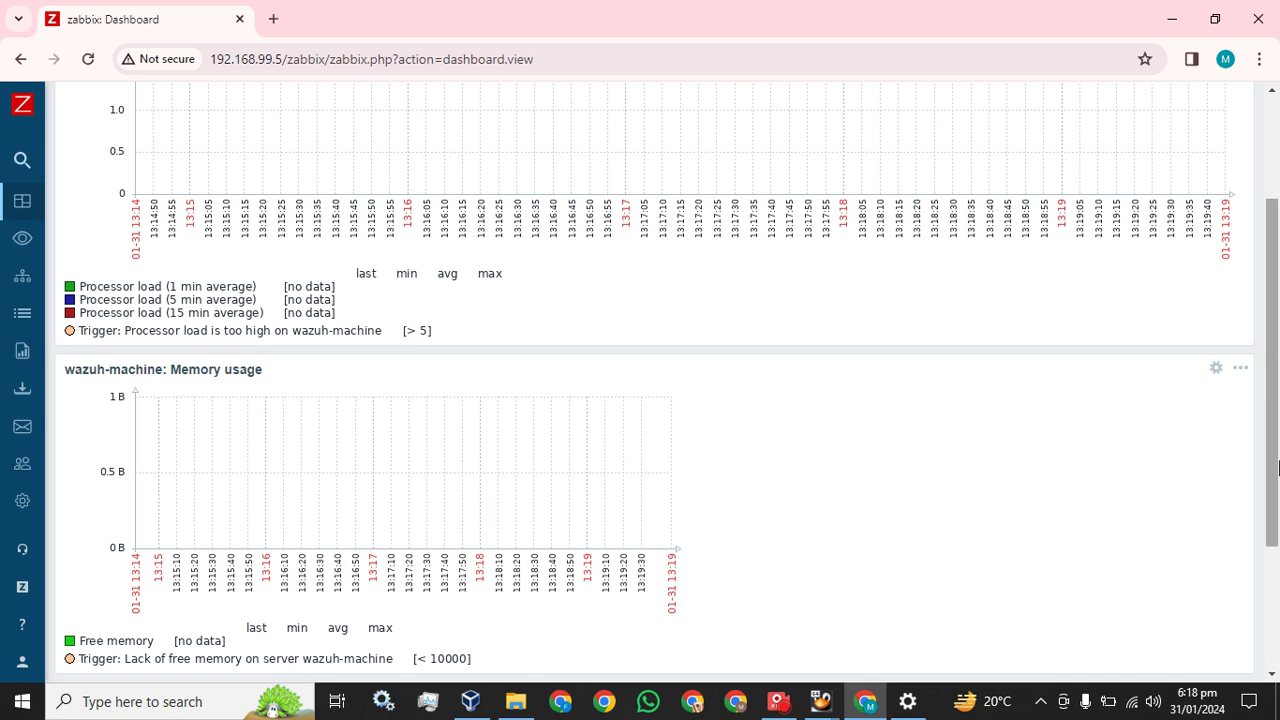
scroll(1157, 458, "up", 2)
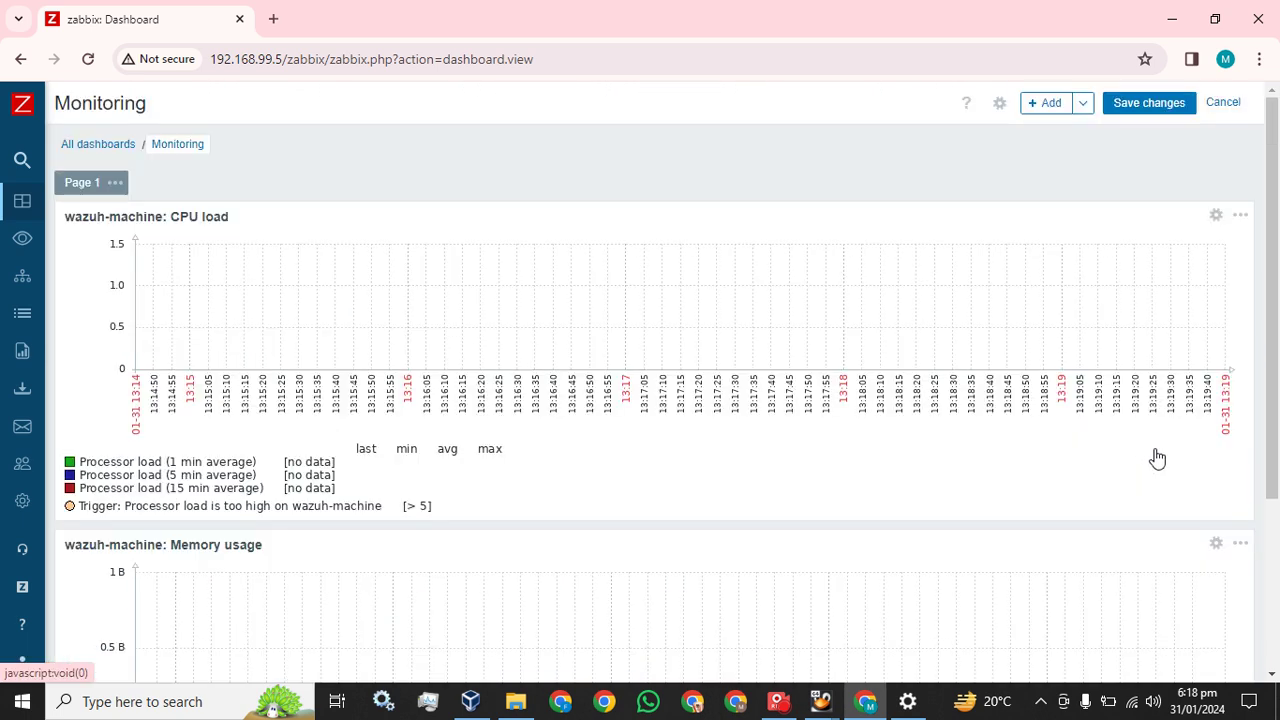
Add a wazuh-machine ICMP ping Simple graph widget below Memory usage, sized to one-third width
left_click(1082, 103)
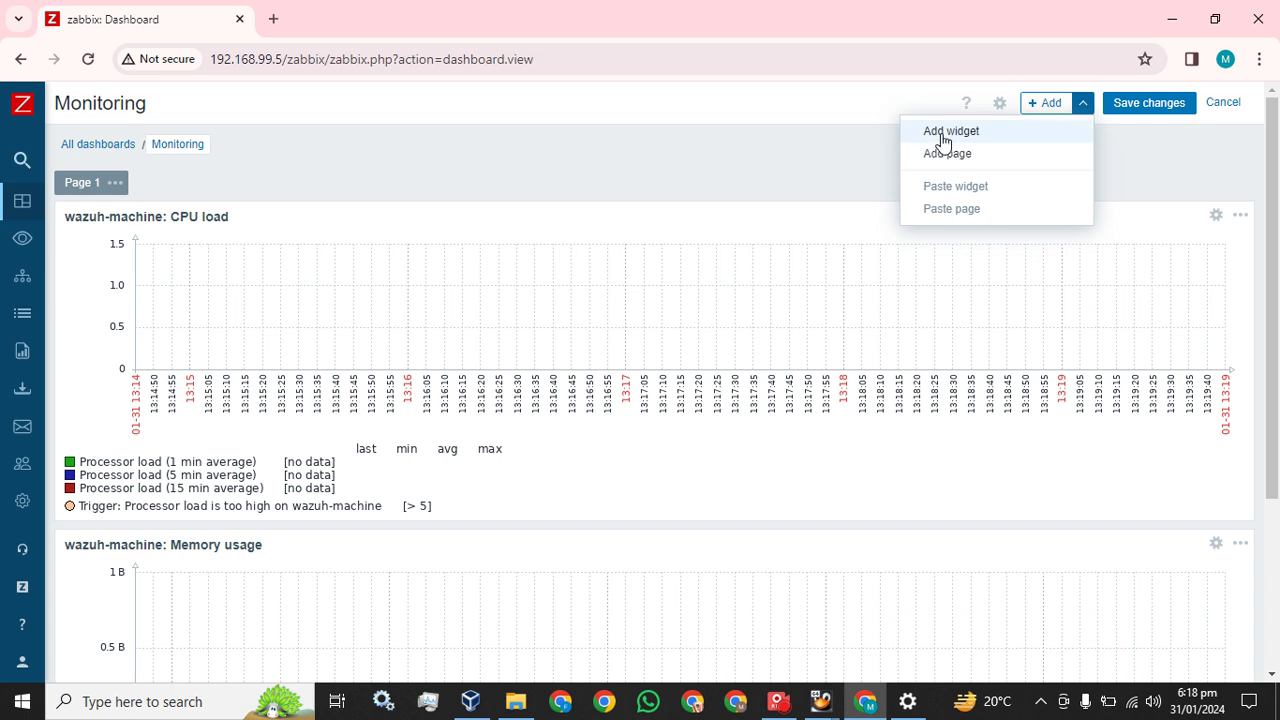
left_click(946, 134)
left_click(567, 286)
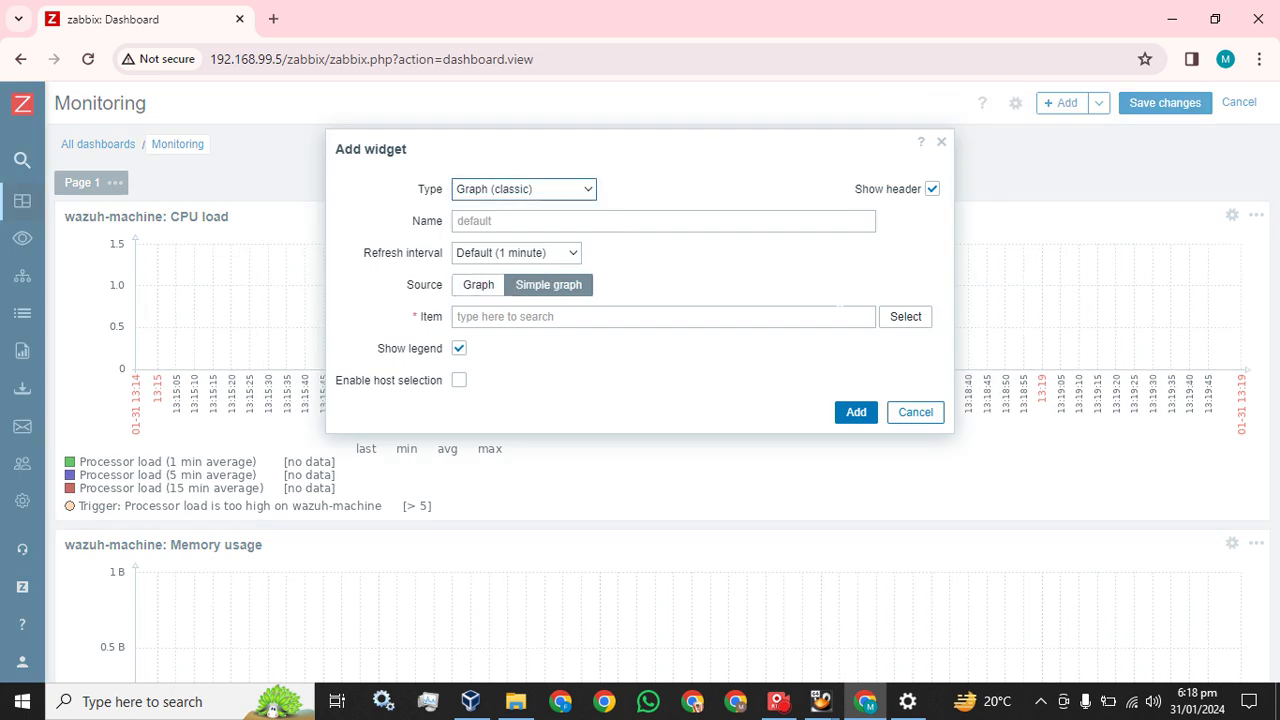
left_click(910, 317)
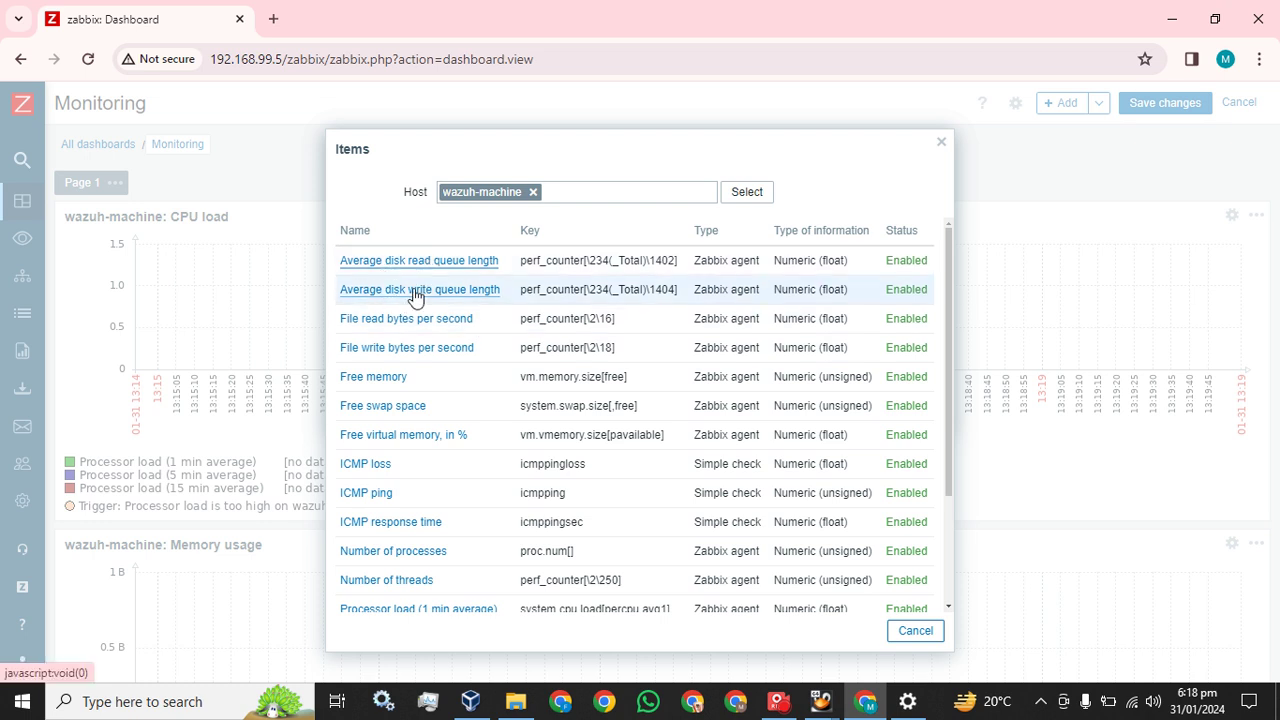
left_click(367, 496)
left_click(853, 415)
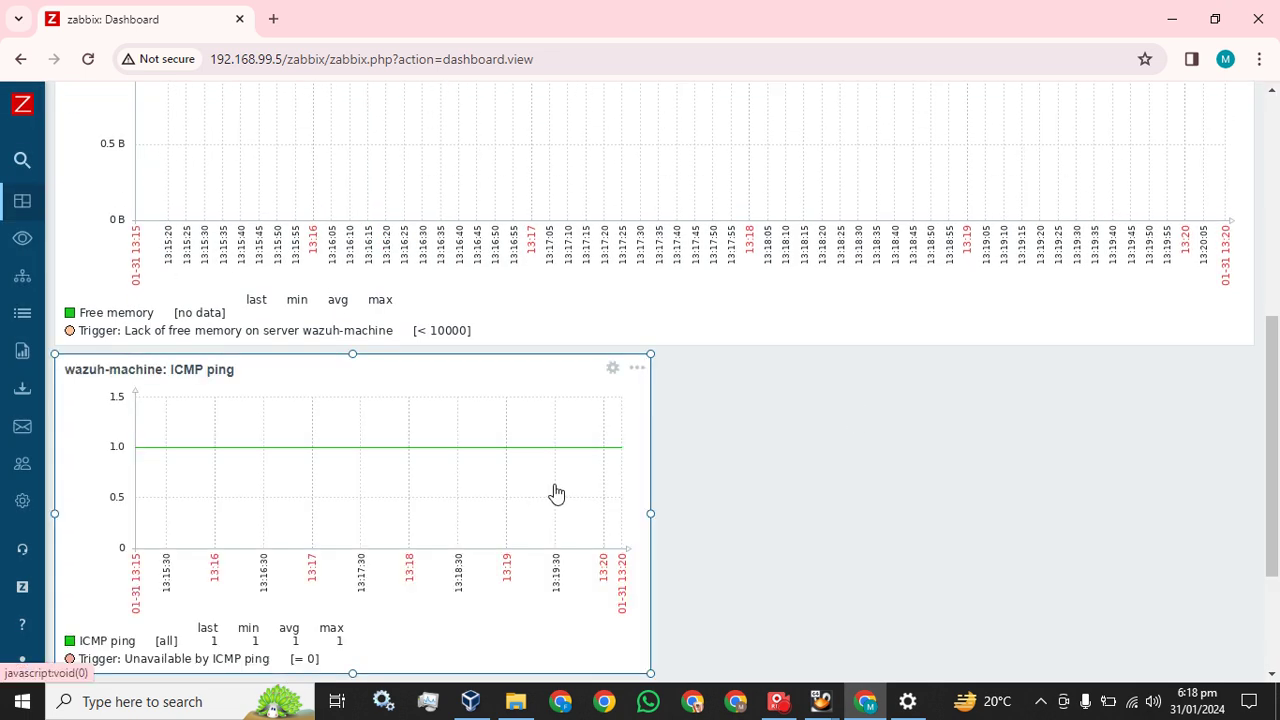
left_click_drag(651, 514, 1278, 485)
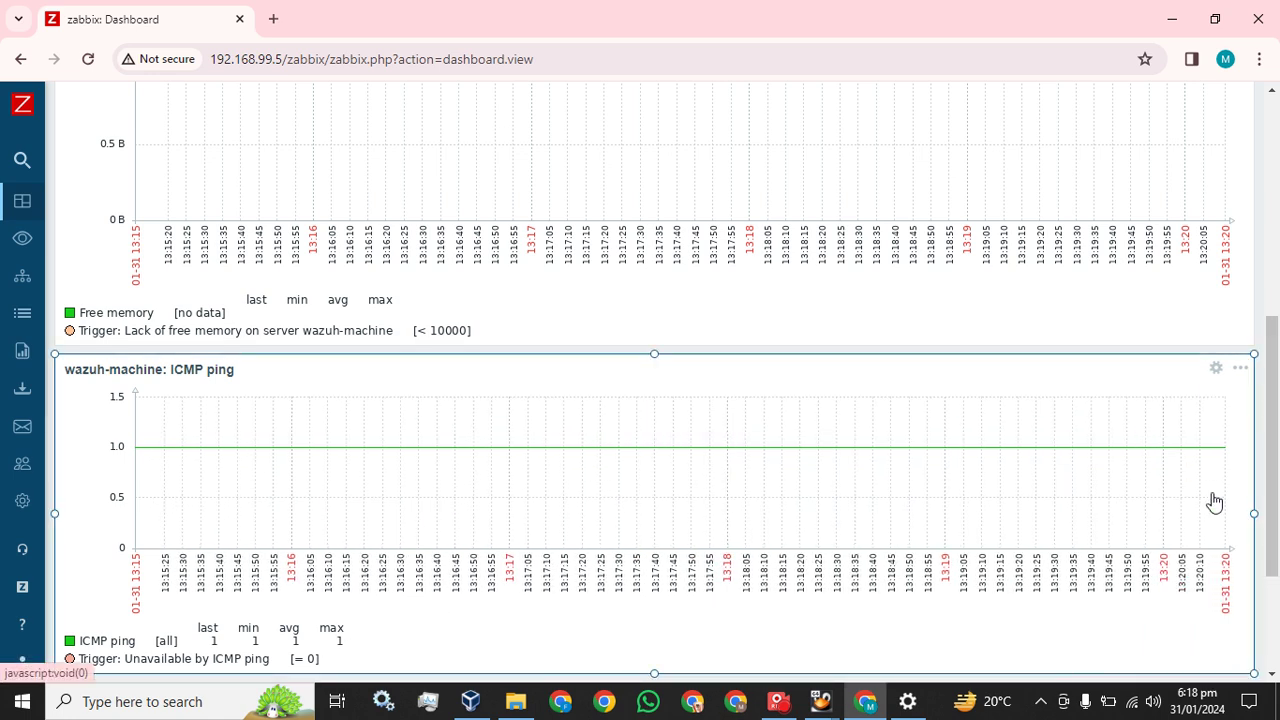
left_click_drag(1256, 515, 414, 457)
Add a wazuh-machine ICMP loss Simple graph widget beside ICMP ping and narrow it
left_click_drag(446, 387, 447, 388)
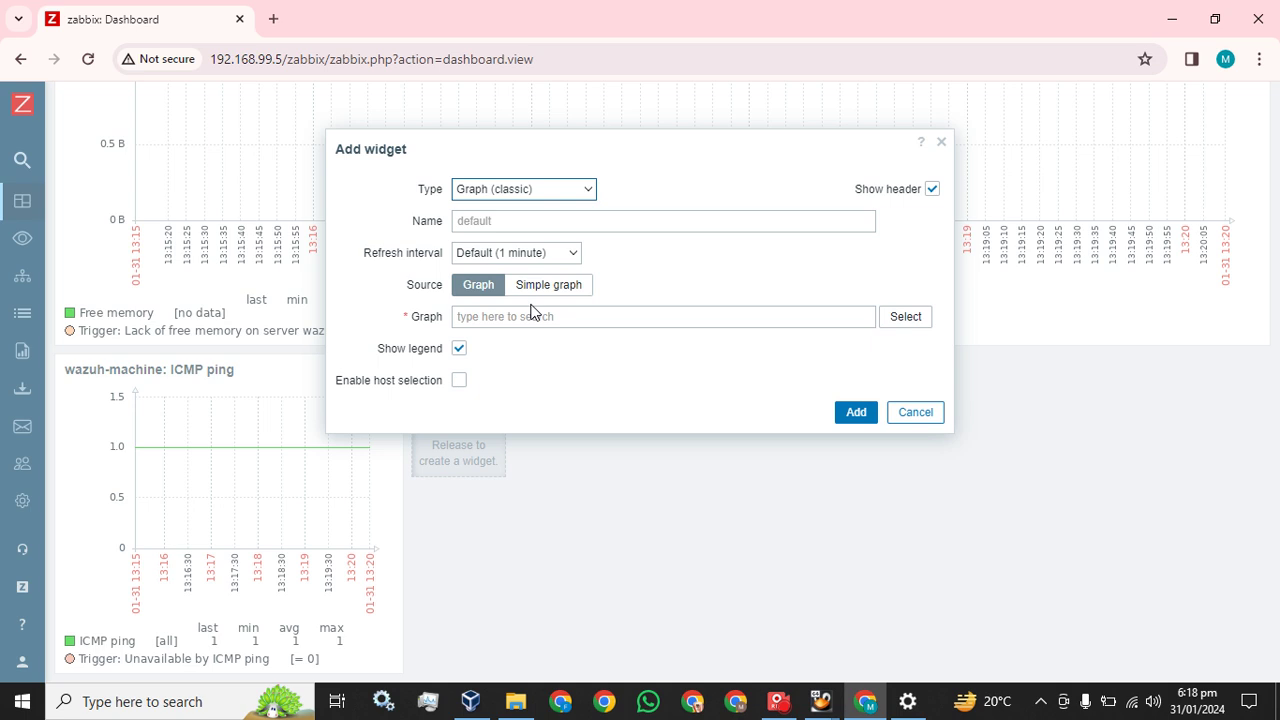
left_click(557, 286)
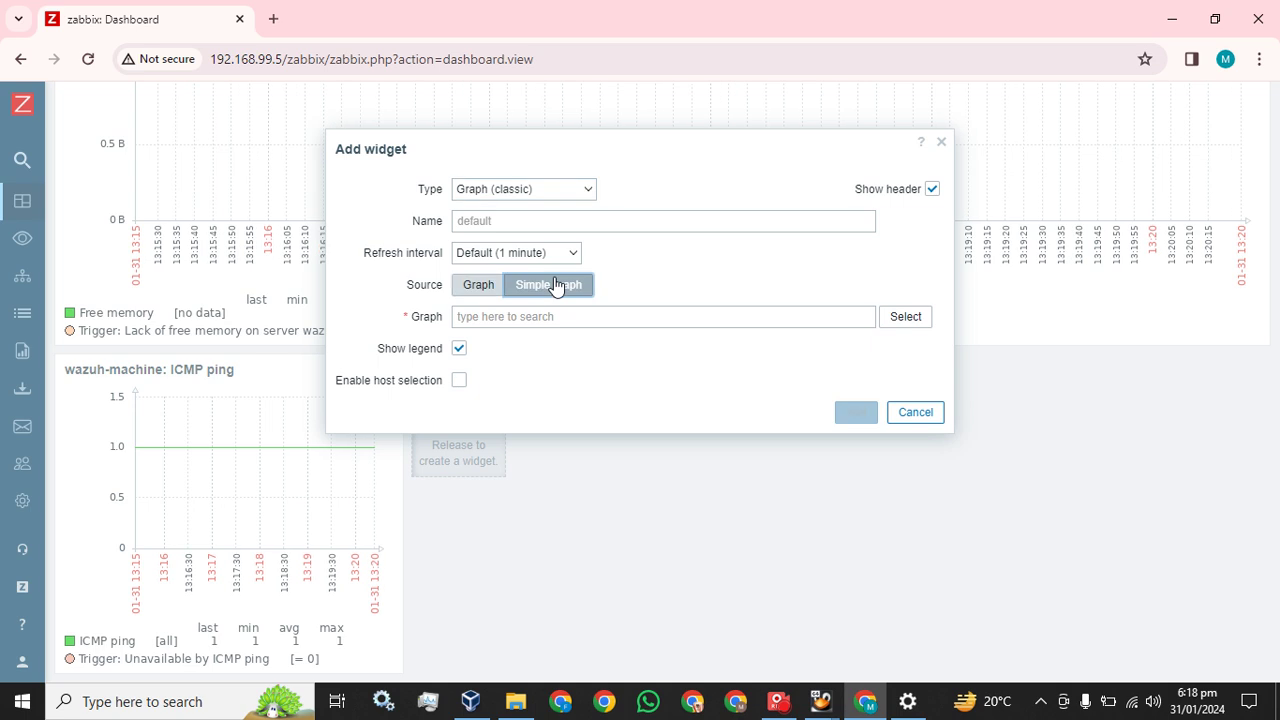
left_click(912, 320)
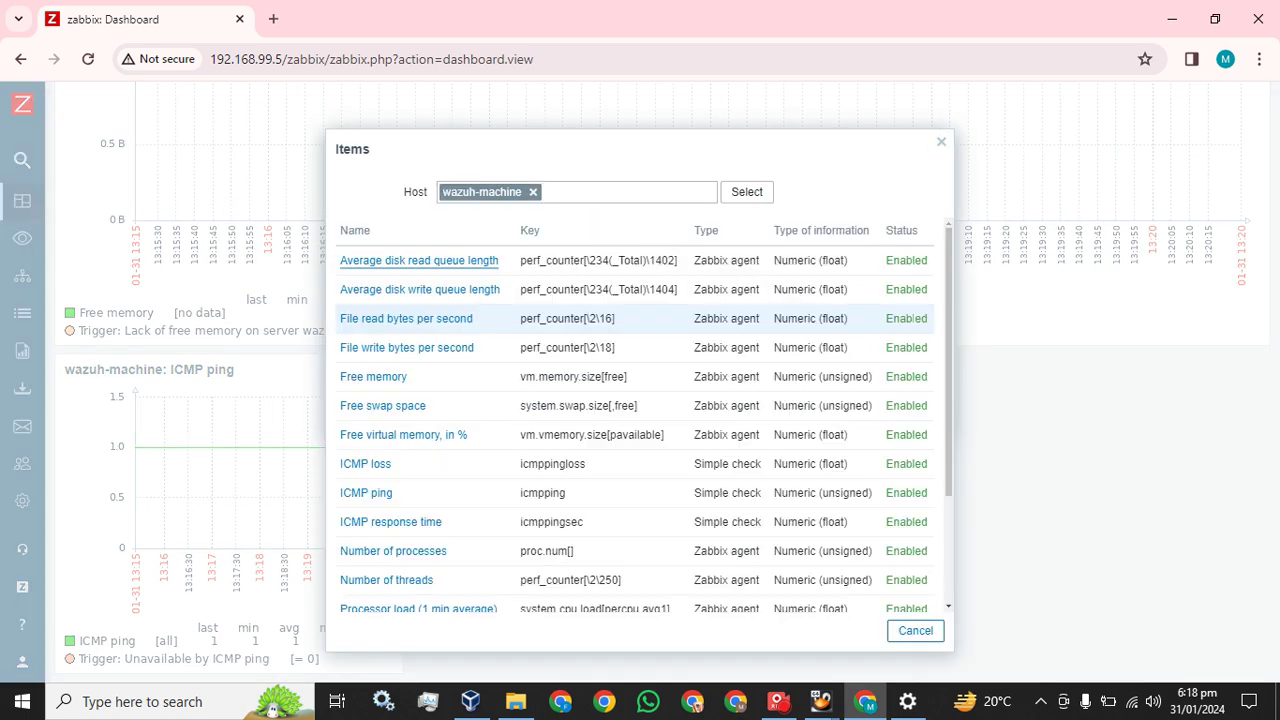
left_click(378, 466)
left_click(858, 414)
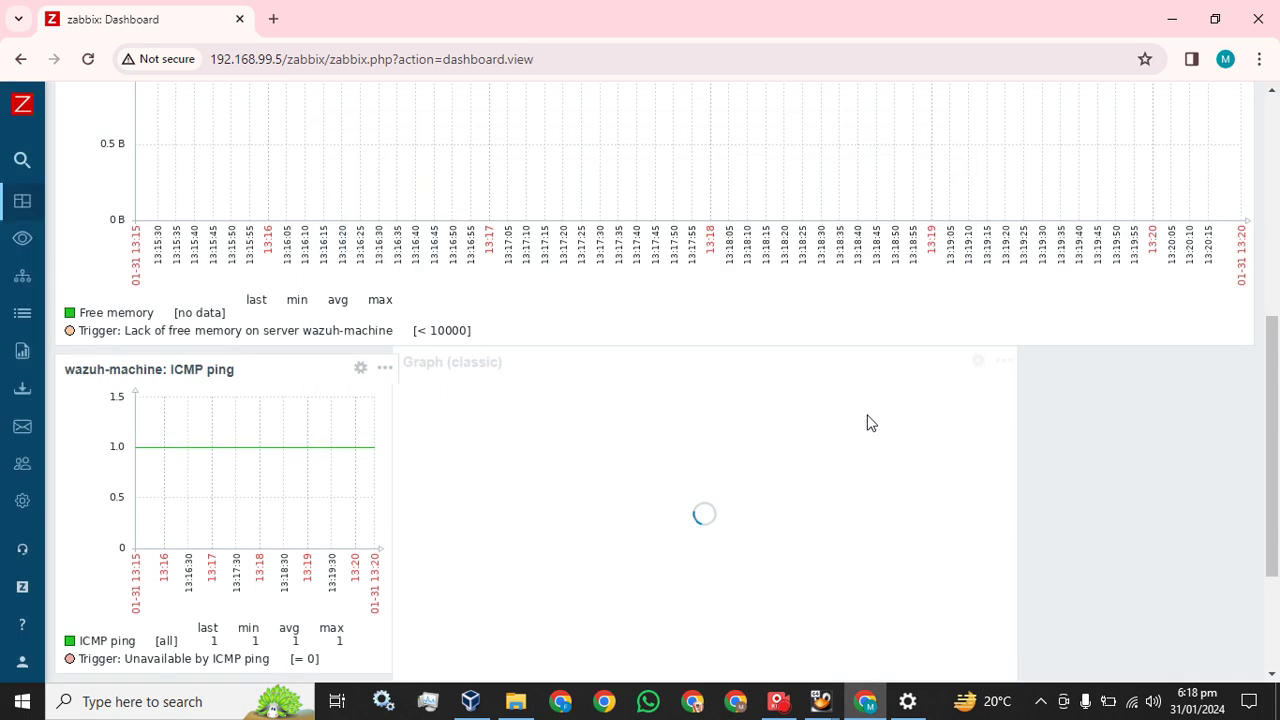
left_click_drag(1000, 509, 837, 523)
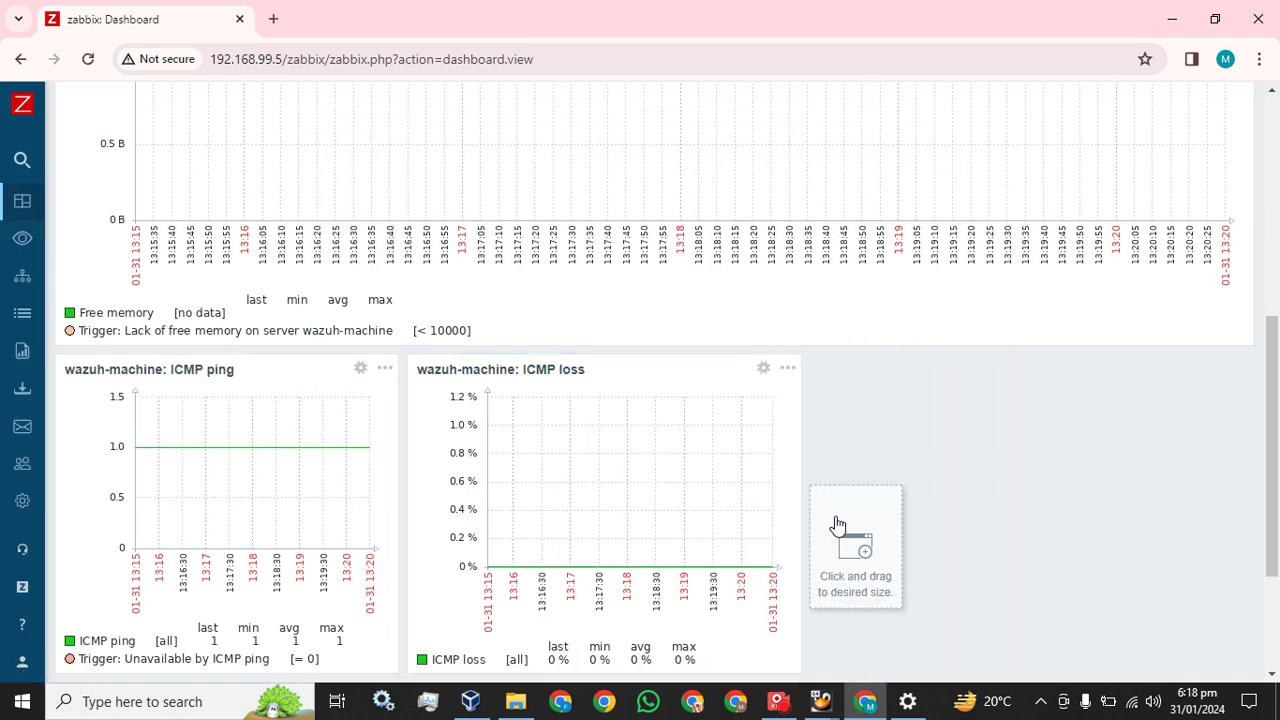
scroll(629, 560, "down", 2)
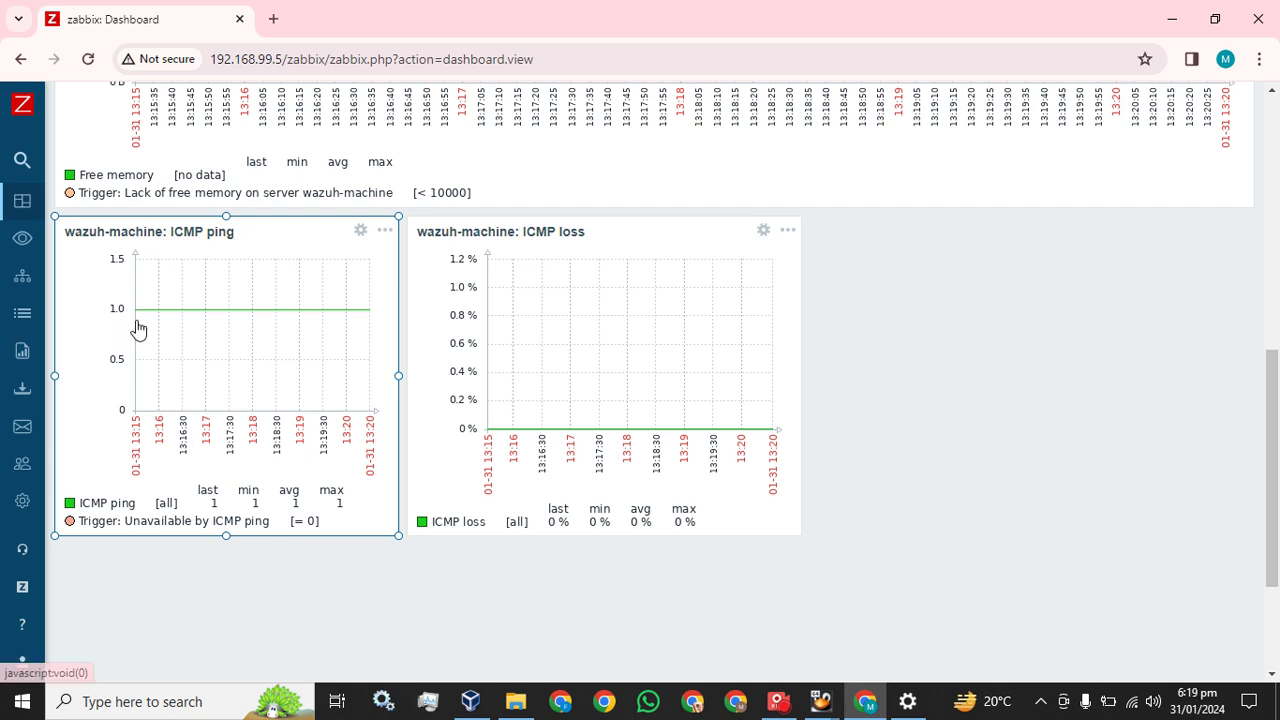
Add a wazuh-machine ICMP response time Simple graph widget to the ICMP row
left_click(846, 270)
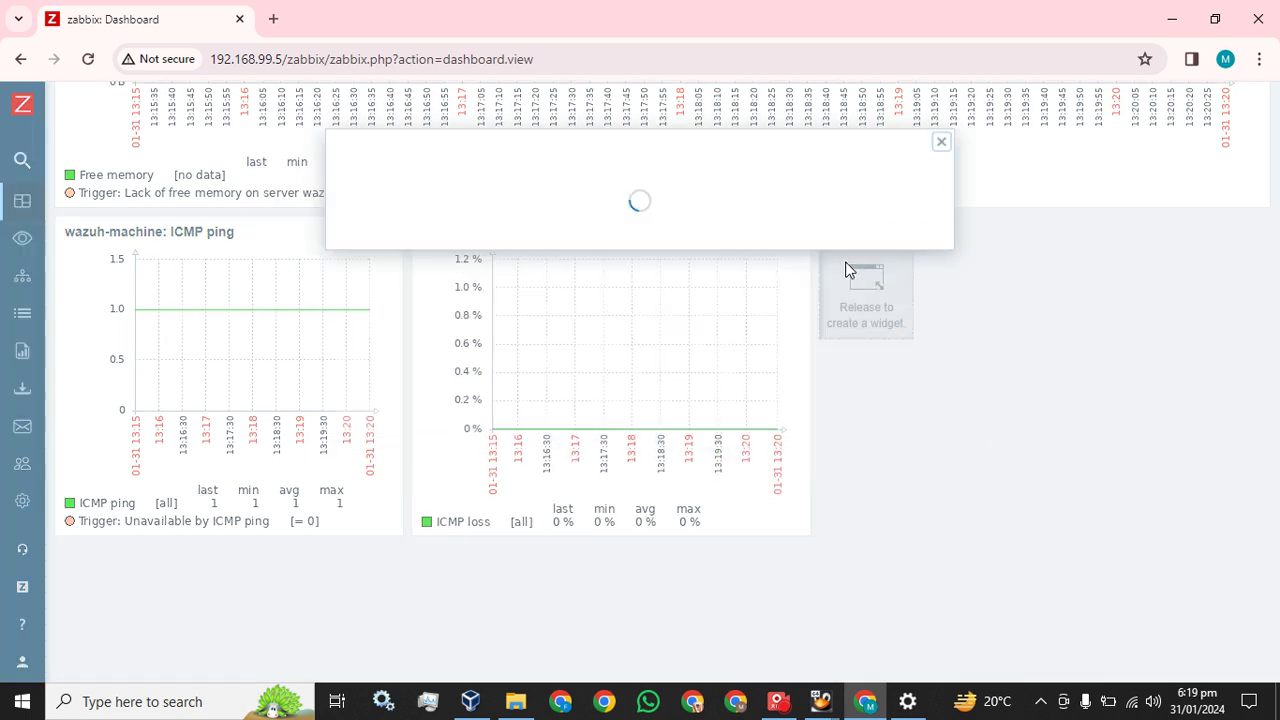
left_click(574, 290)
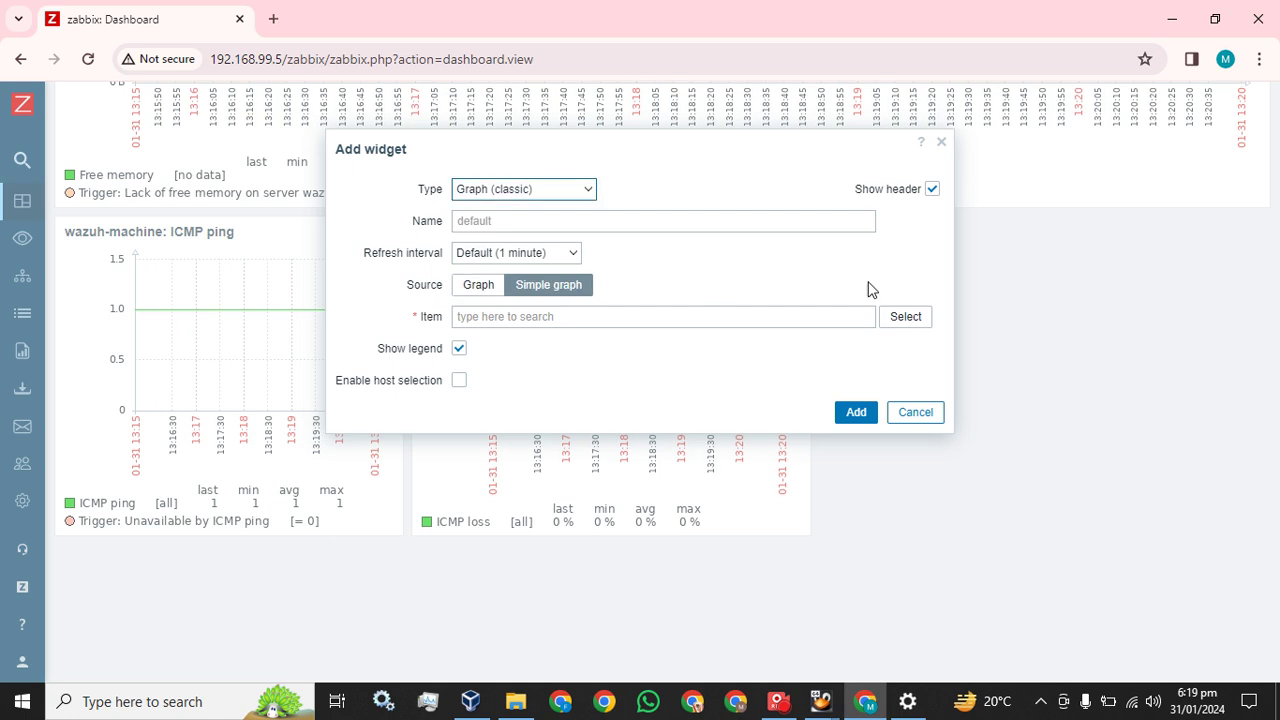
left_click(910, 317)
scroll(431, 437, "down", 2)
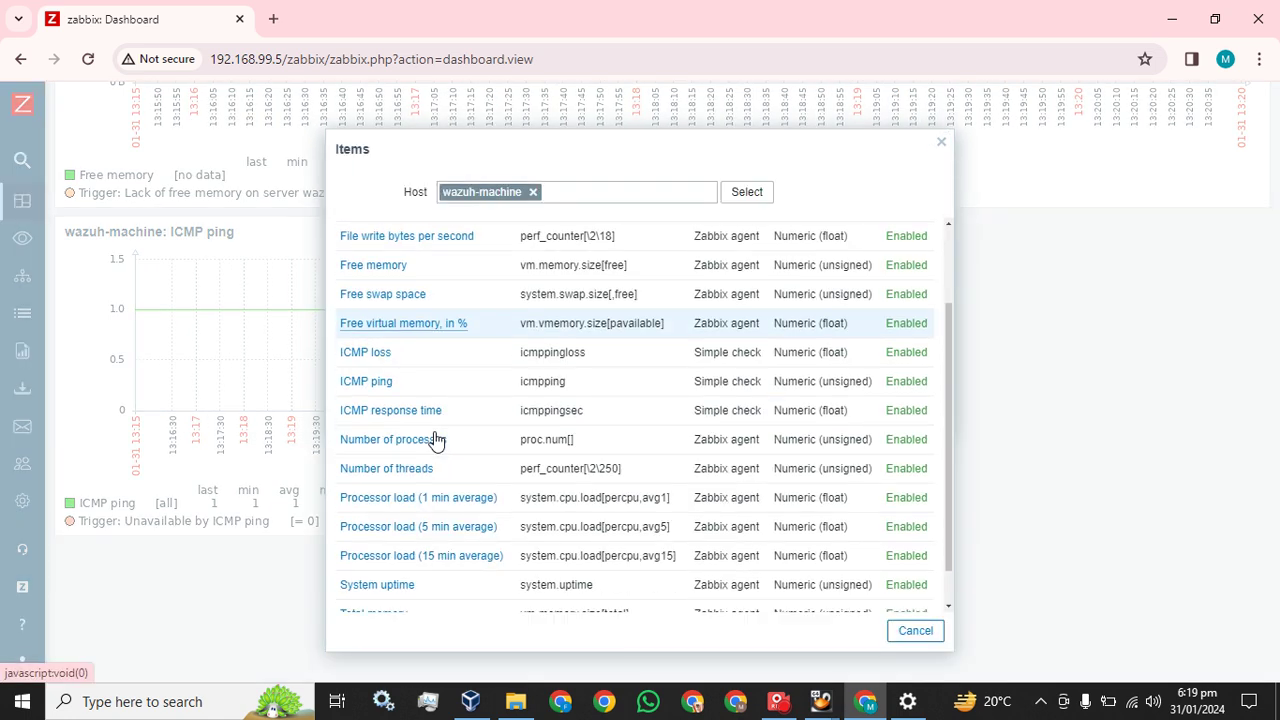
left_click(395, 410)
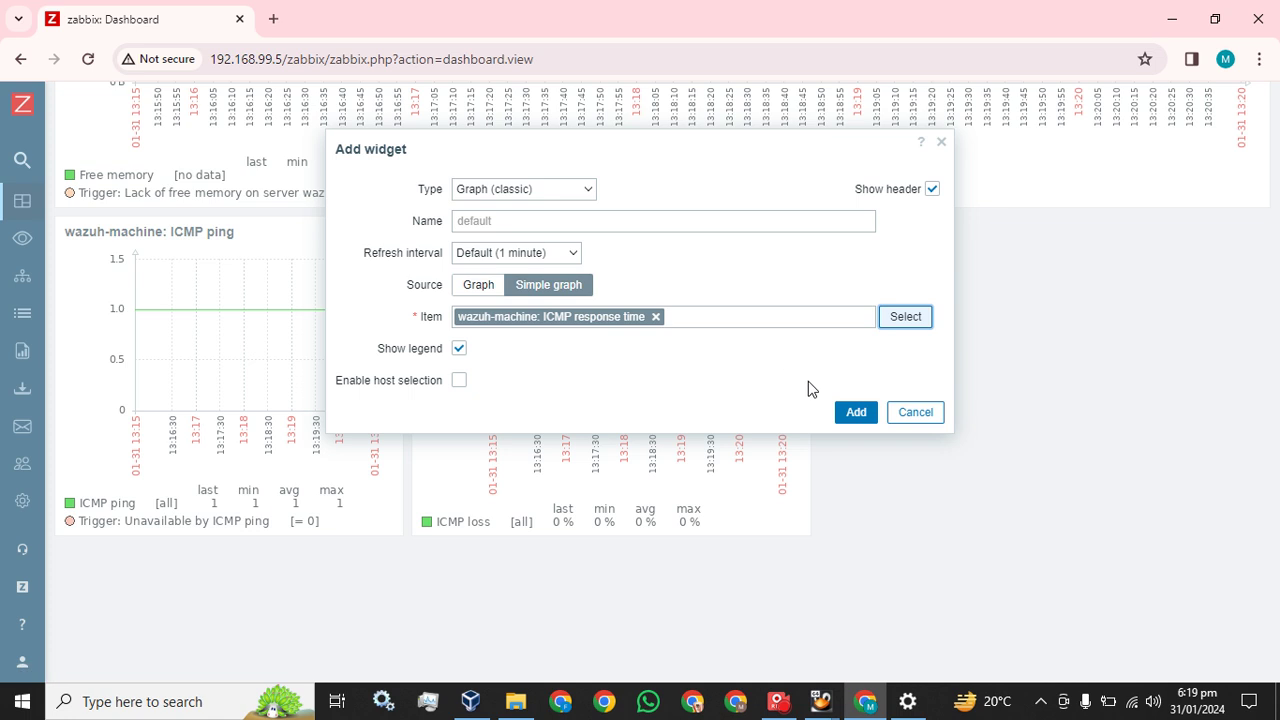
left_click(856, 413)
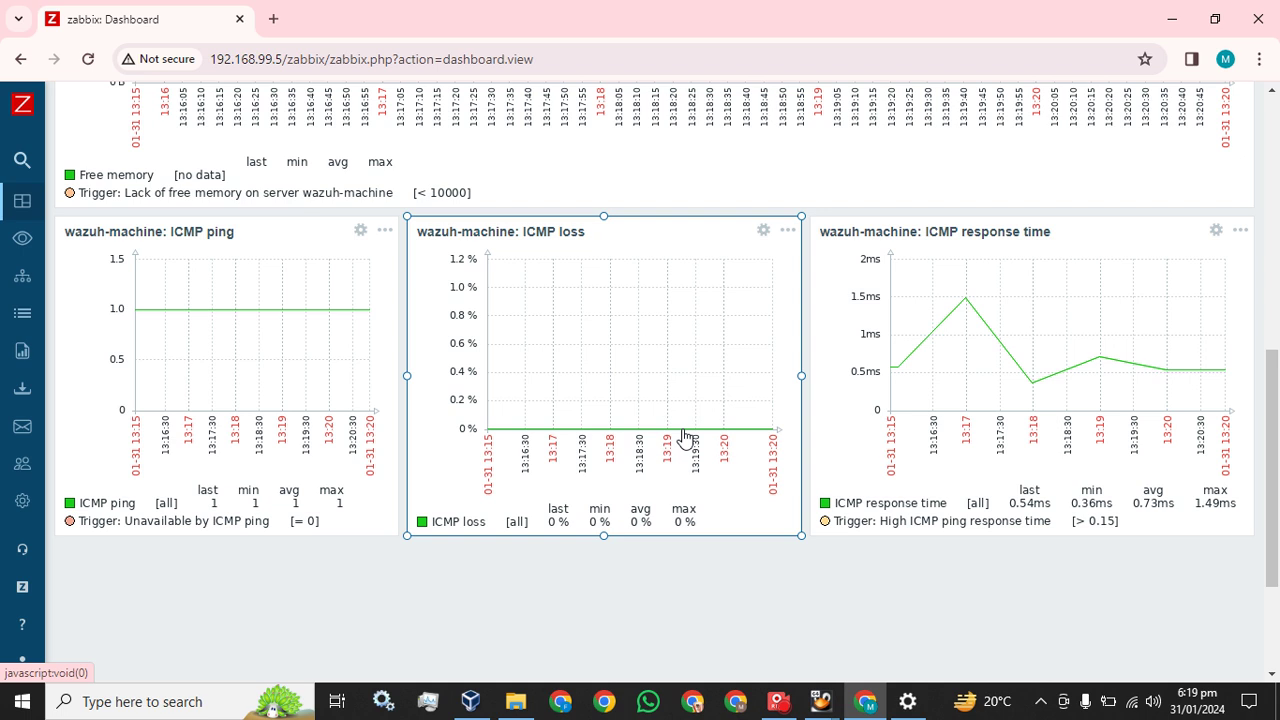
Start a new widget in the empty dashboard space below the ICMP row
scroll(684, 437, "up", 4)
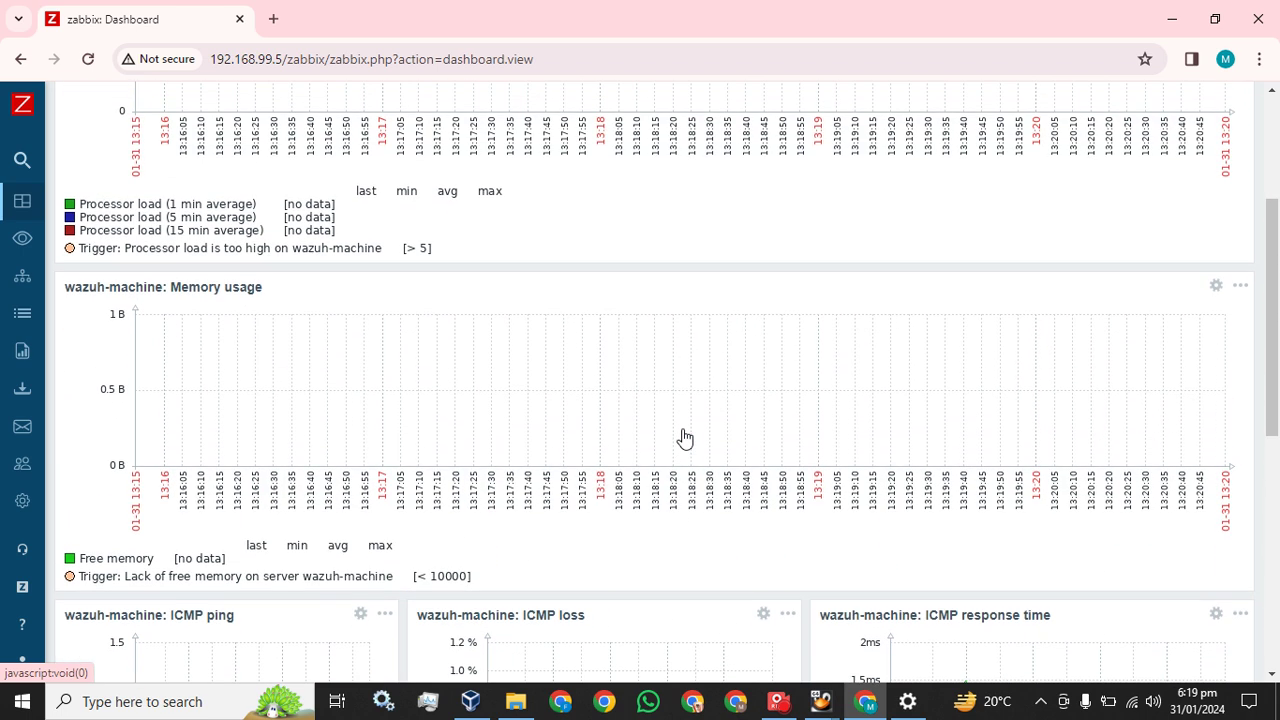
scroll(684, 437, "down", 5)
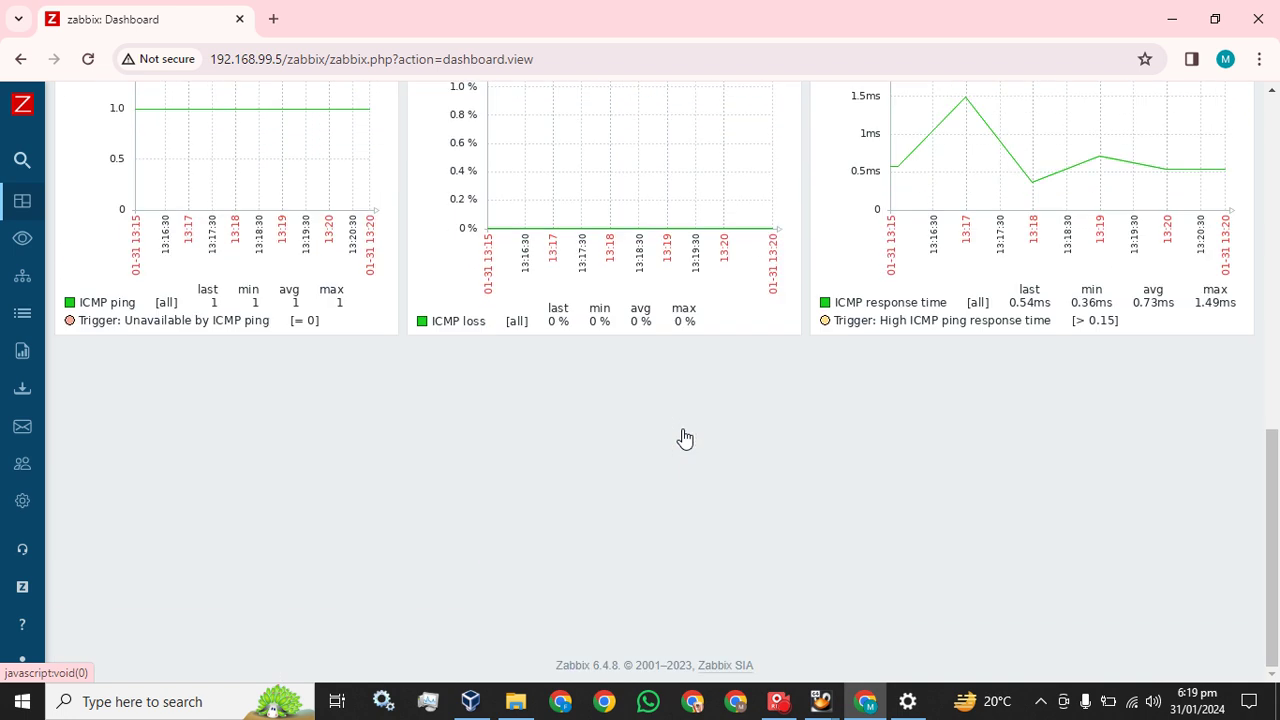
left_click(70, 387)
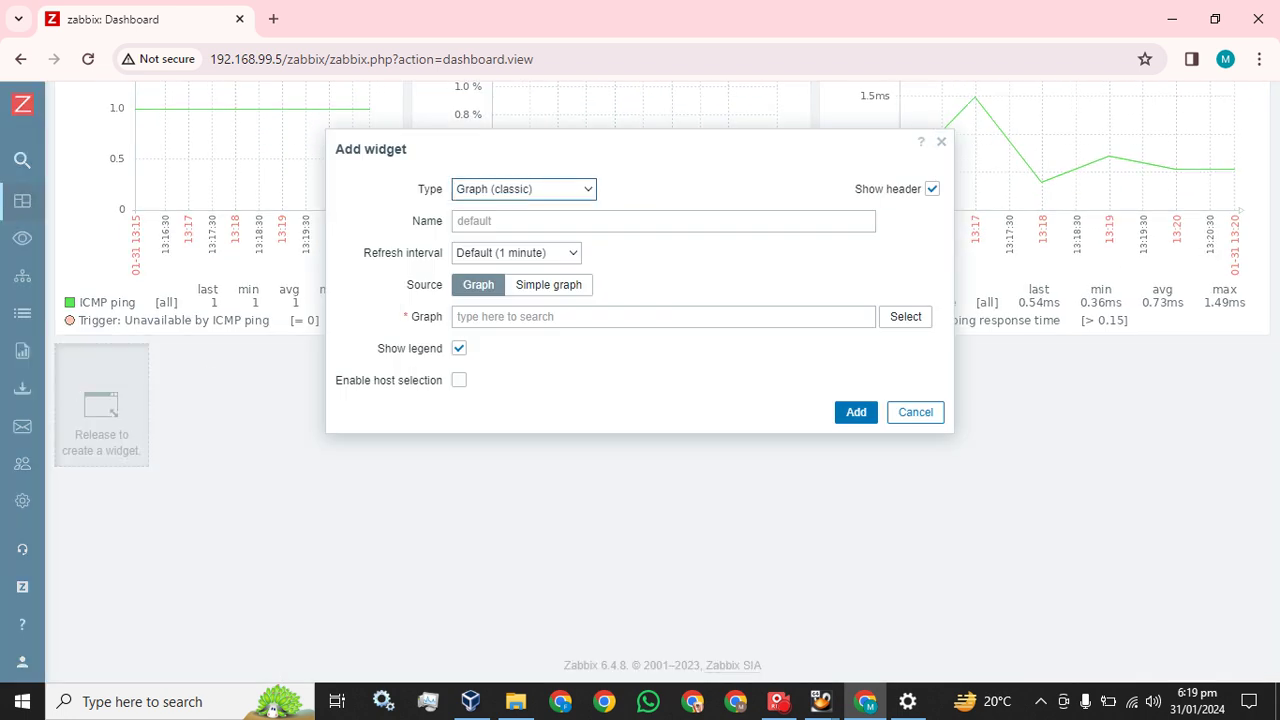
Add a wazuh-machine Number of threads Simple graph below the ICMP row at one-third width
left_click(570, 292)
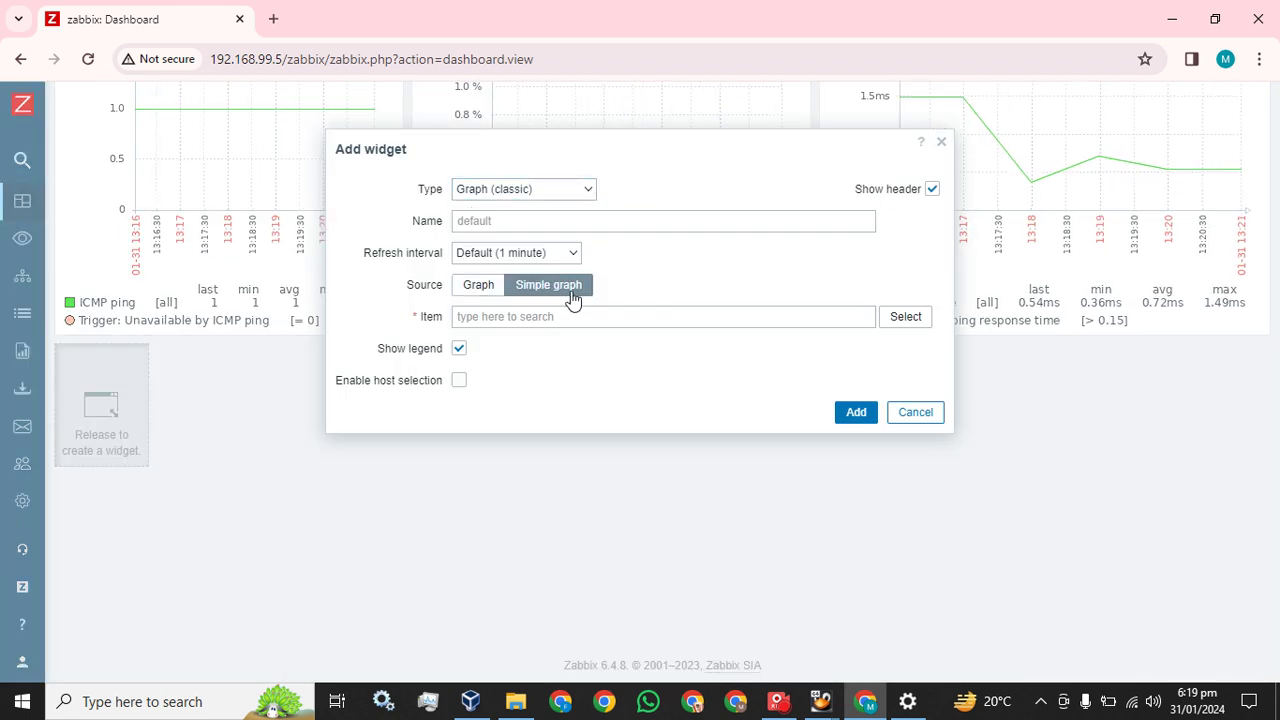
left_click(915, 318)
scroll(530, 455, "down", 3)
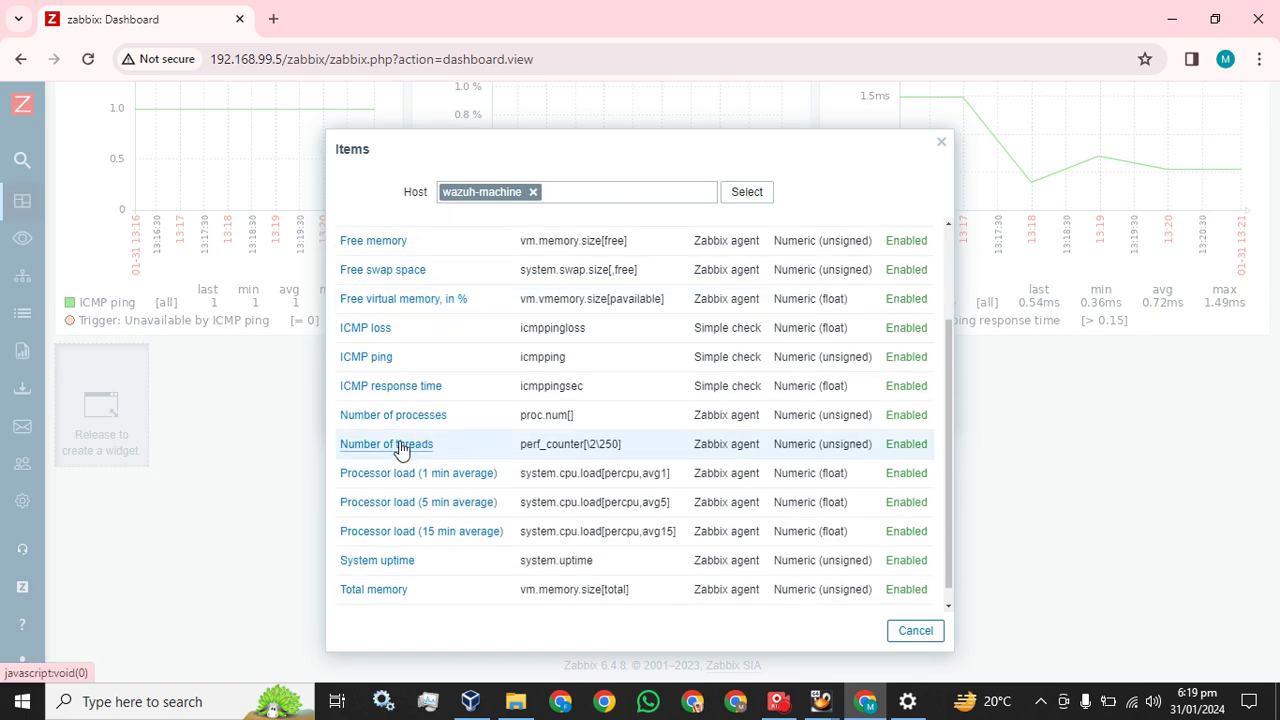
left_click(400, 446)
left_click(857, 413)
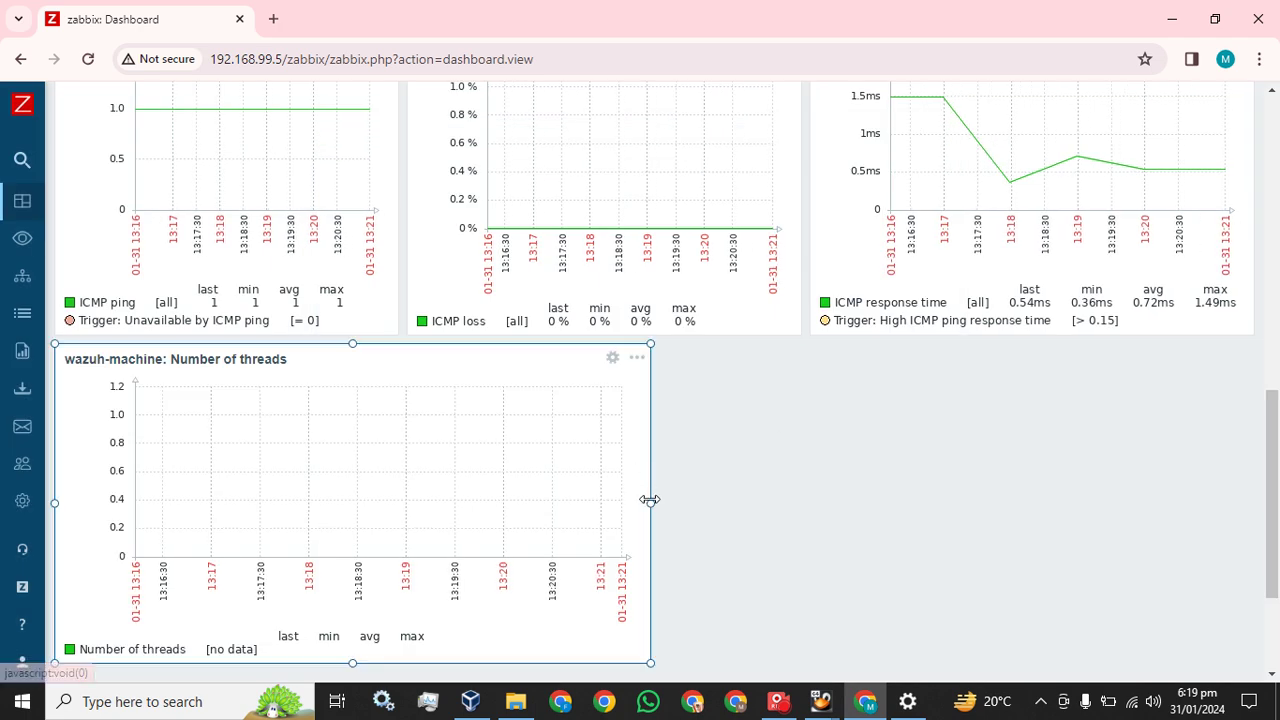
left_click_drag(651, 500, 950, 470)
left_click_drag(1040, 458, 1254, 503)
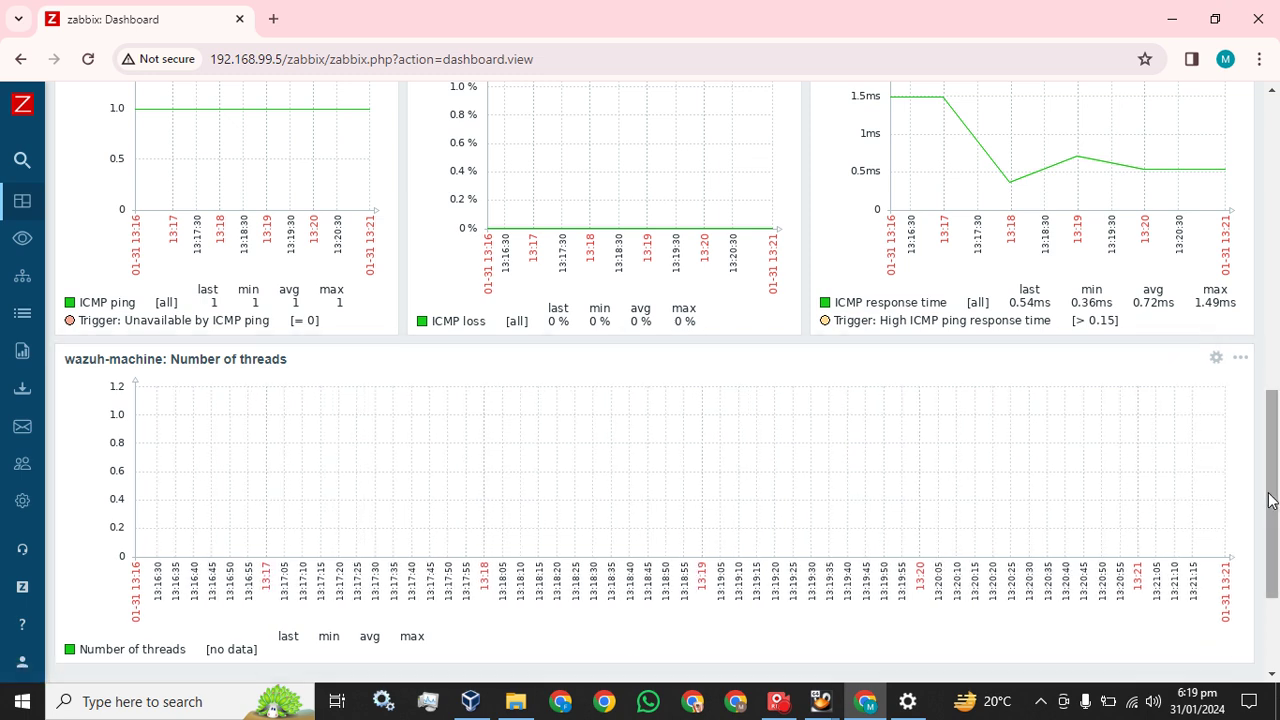
scroll(808, 530, "up", 9)
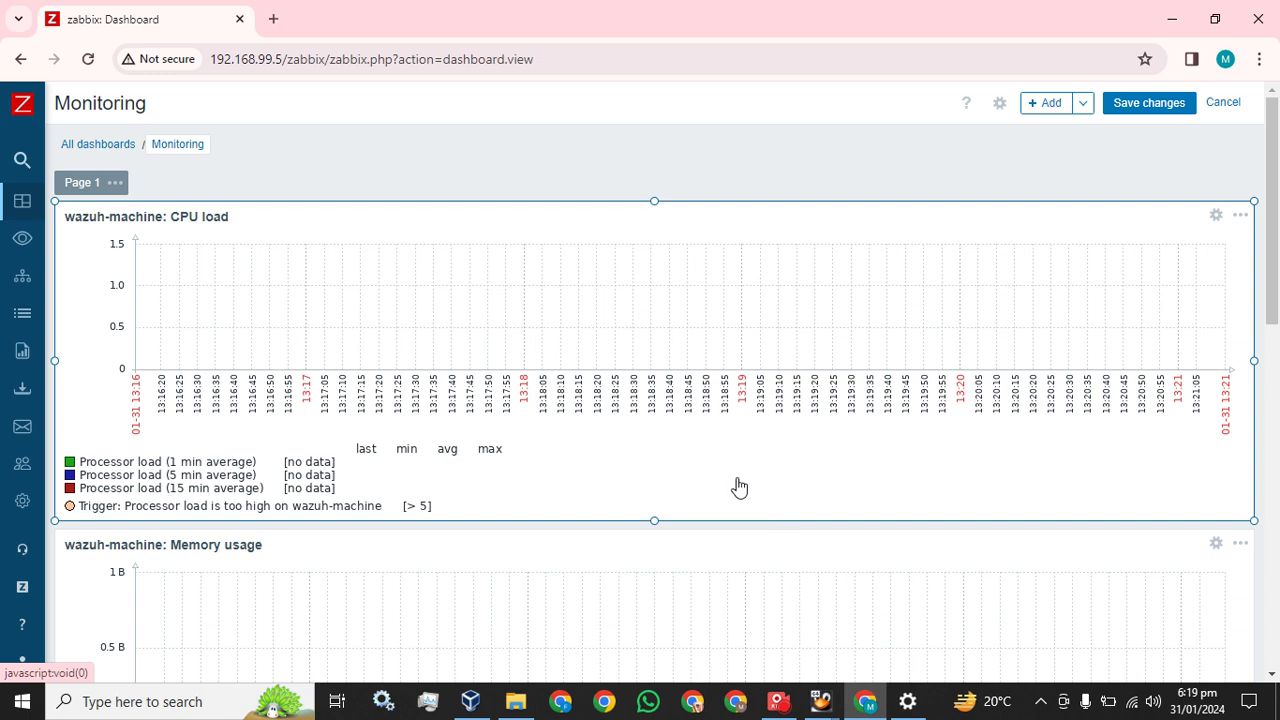
scroll(516, 388, "down", 9)
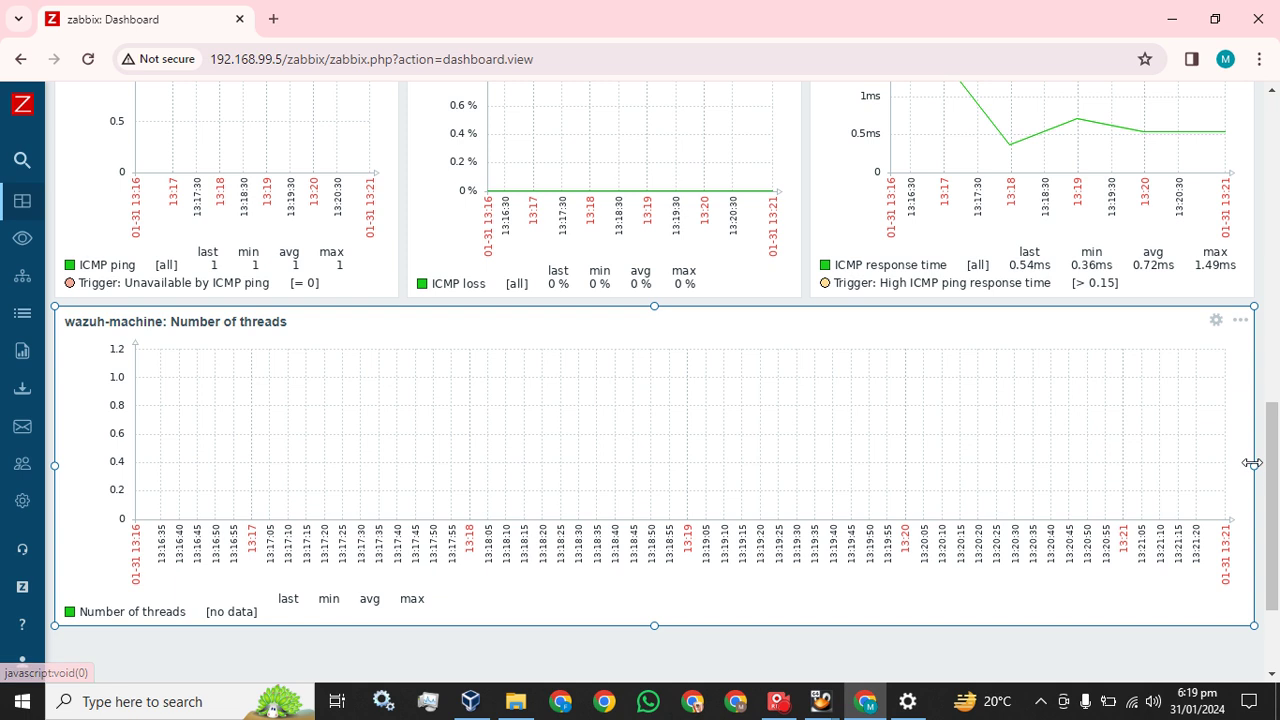
left_click_drag(1251, 460, 442, 410)
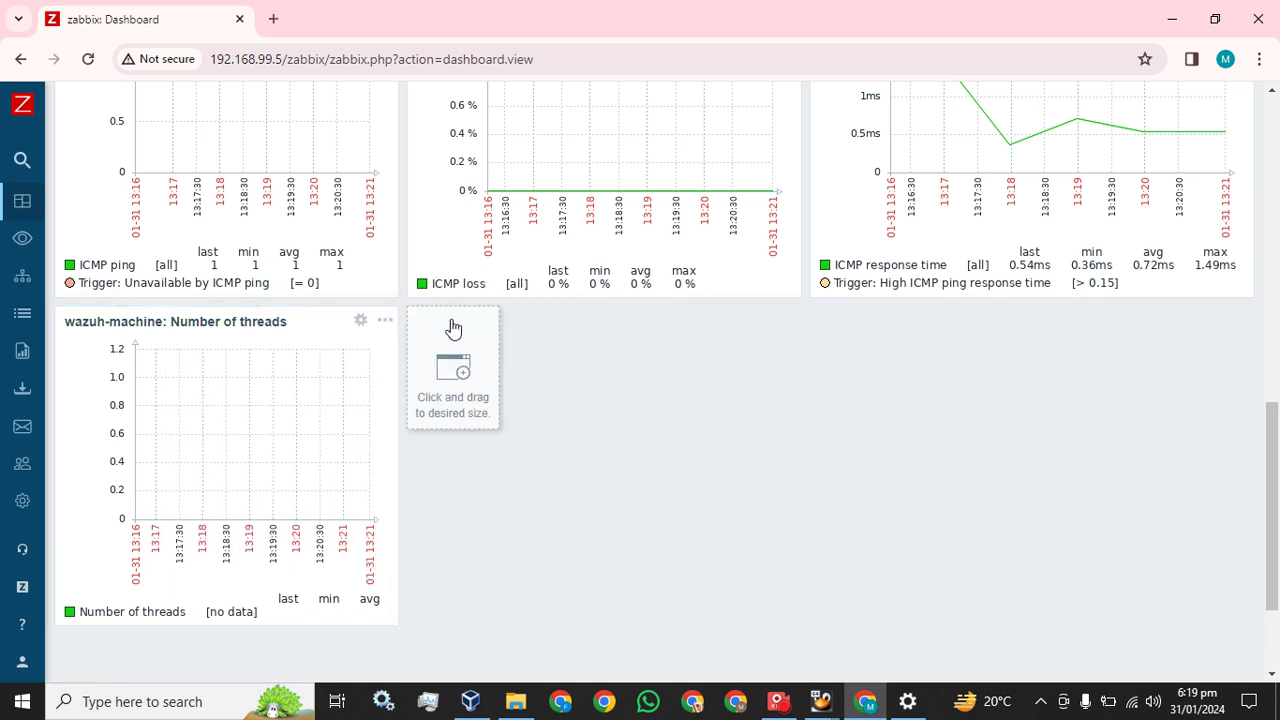
Add a one-third-width wazuh-machine Total memory Simple graph beside Number of threads
left_click(451, 319)
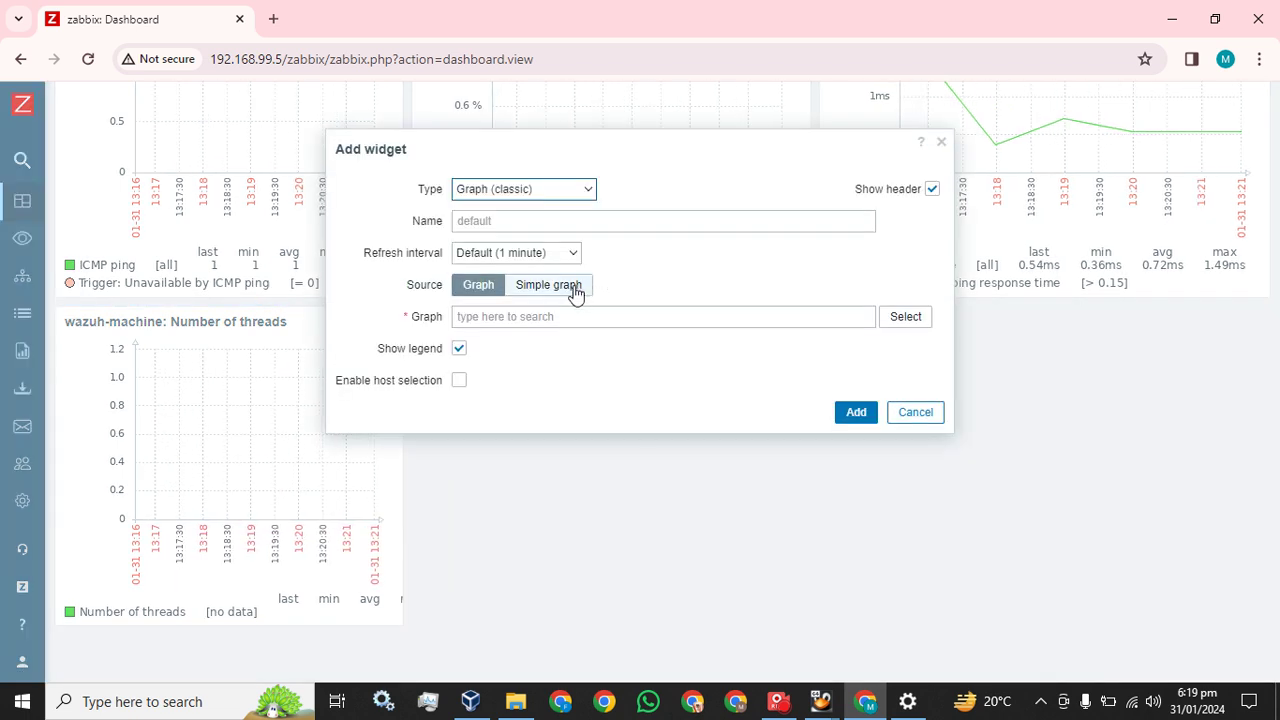
left_click(575, 291)
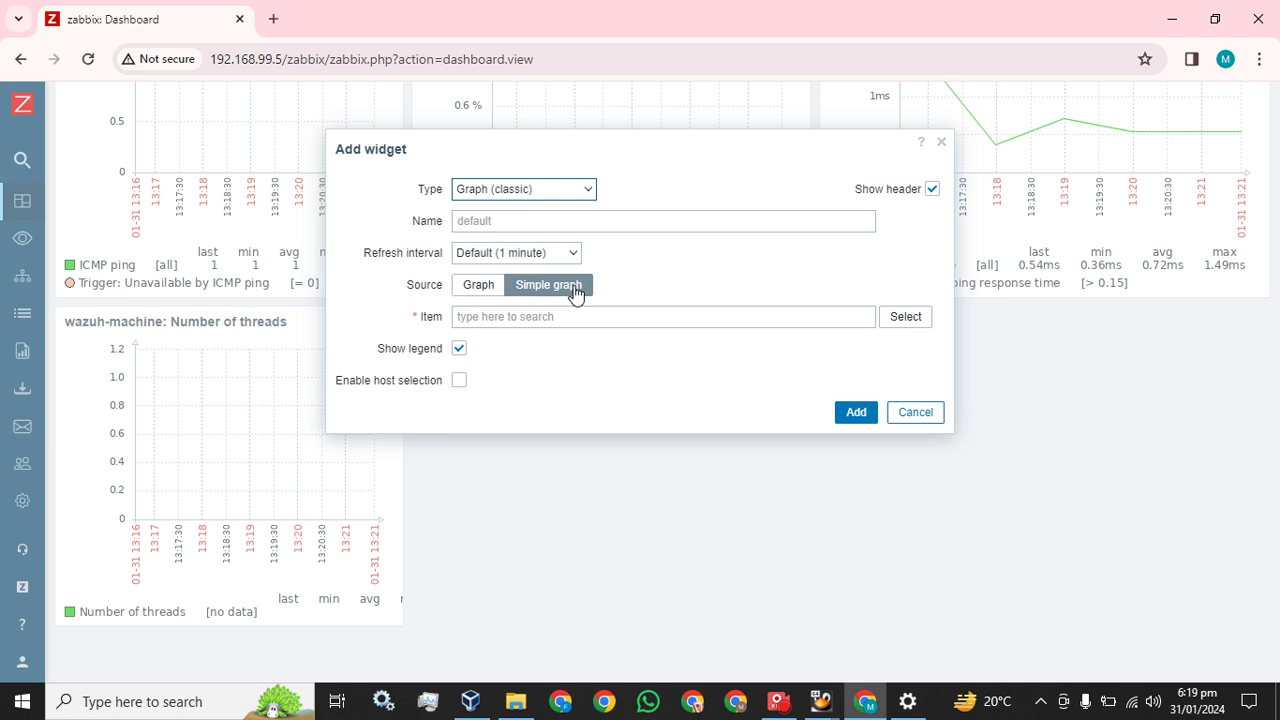
left_click(885, 317)
scroll(491, 437, "down", 2)
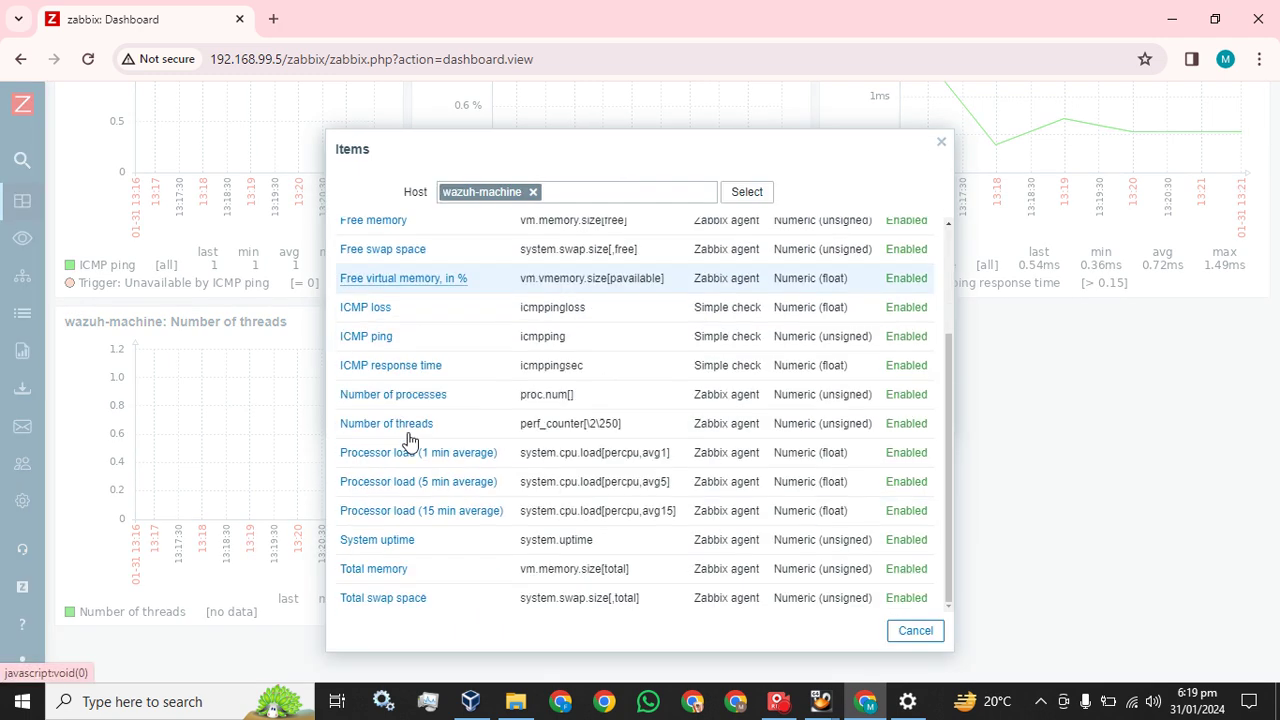
left_click(374, 569)
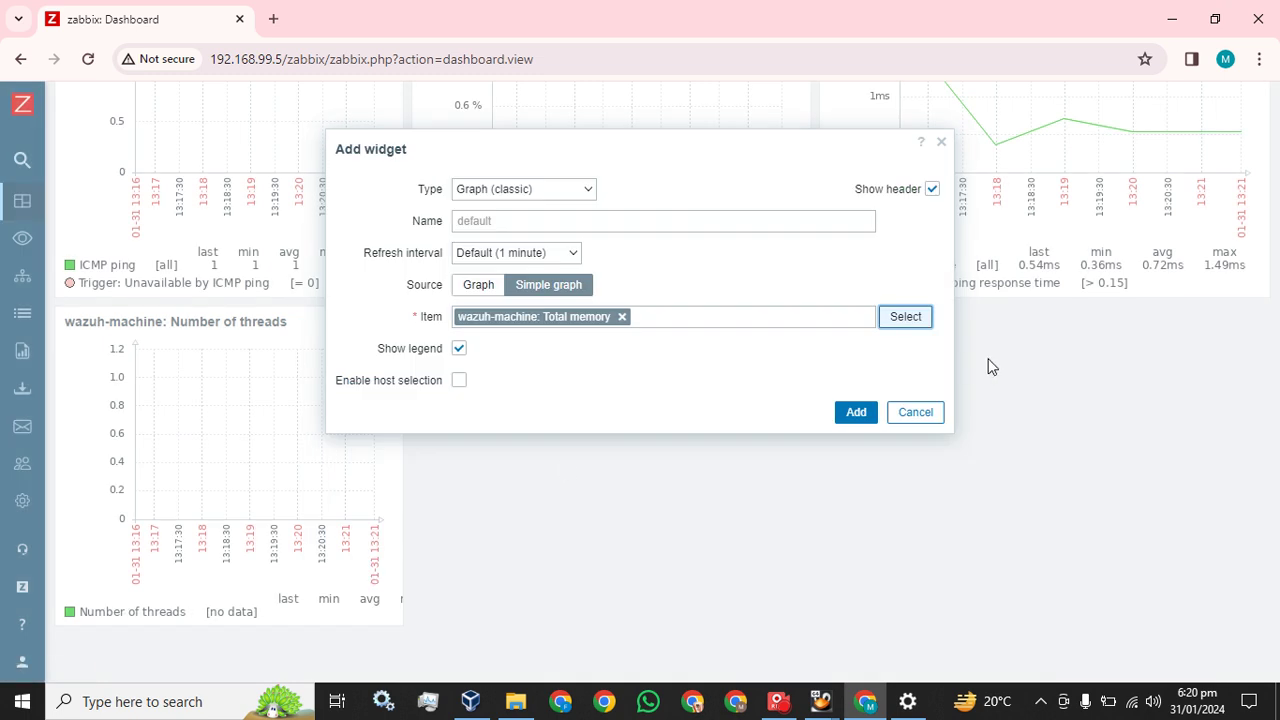
left_click(849, 420)
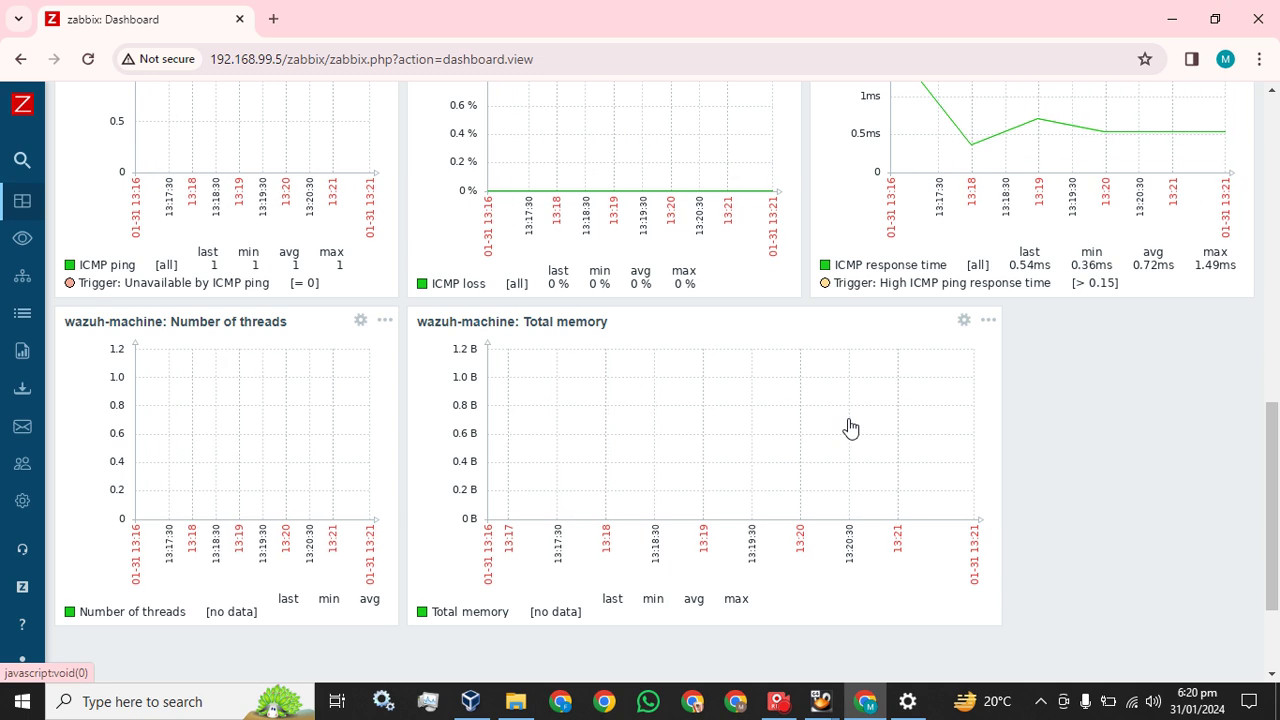
mouse_move(991, 437)
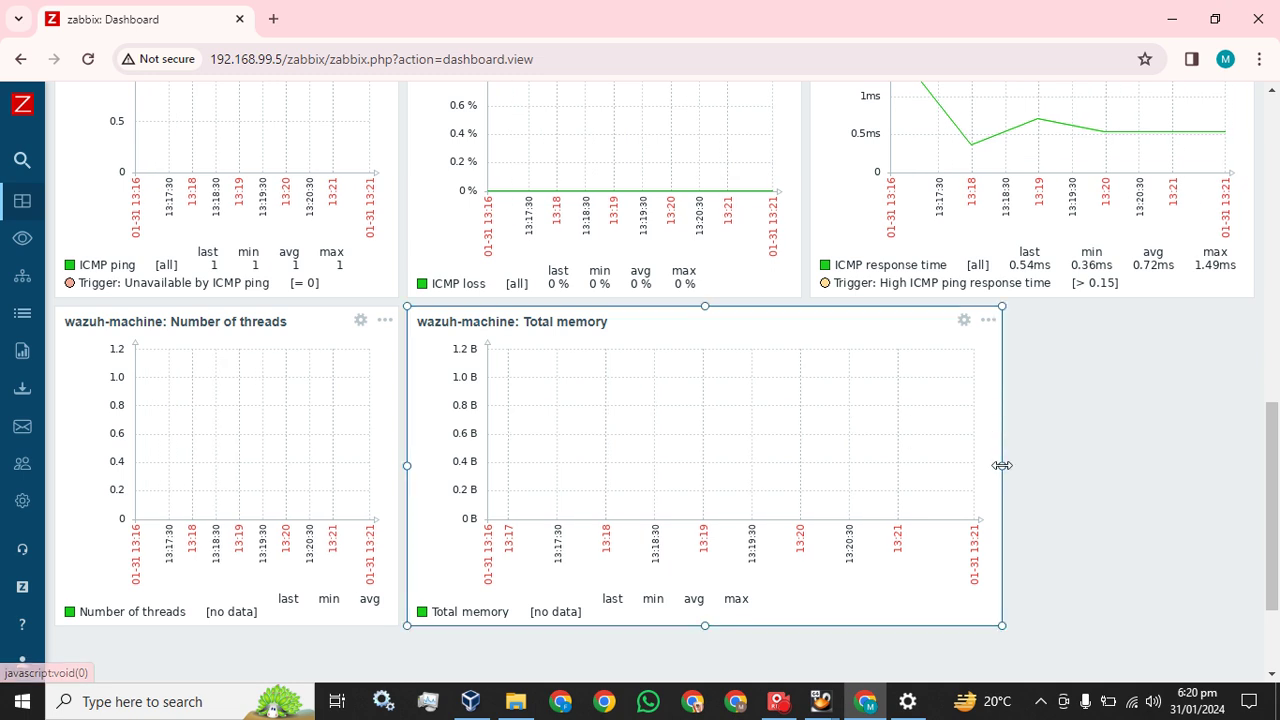
left_click_drag(1001, 465, 812, 436)
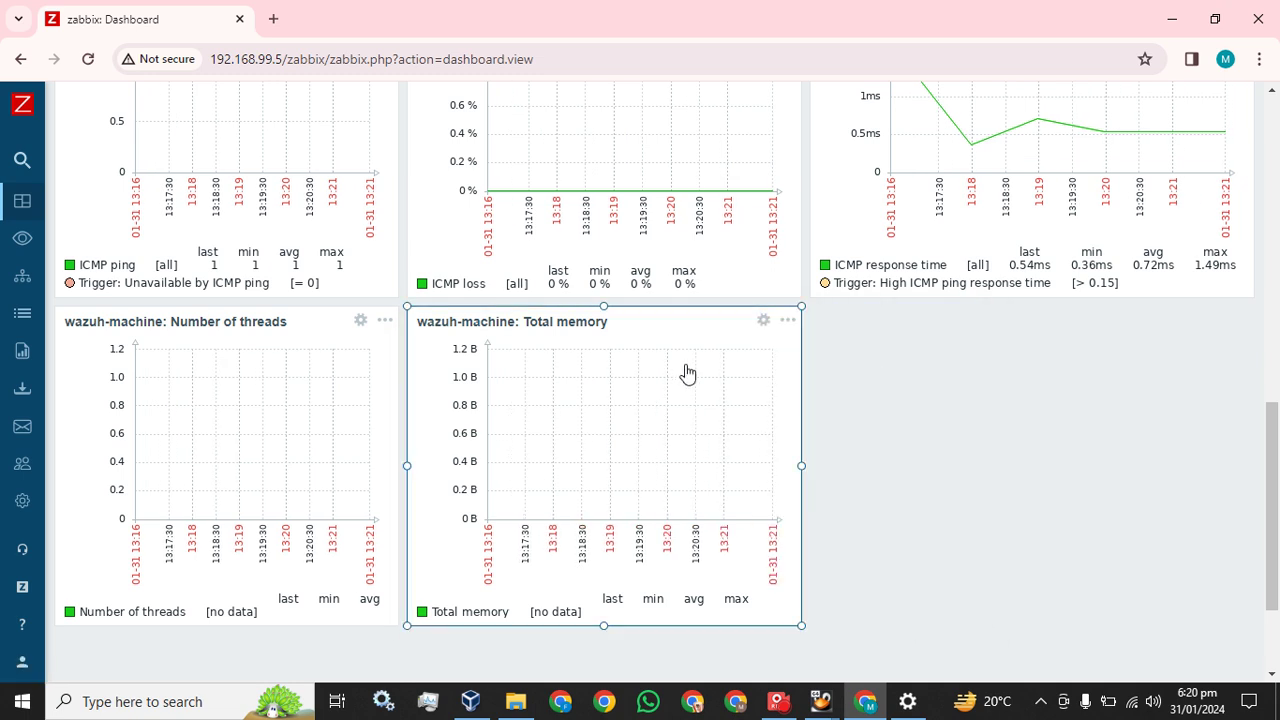
scroll(687, 373, "up", 10)
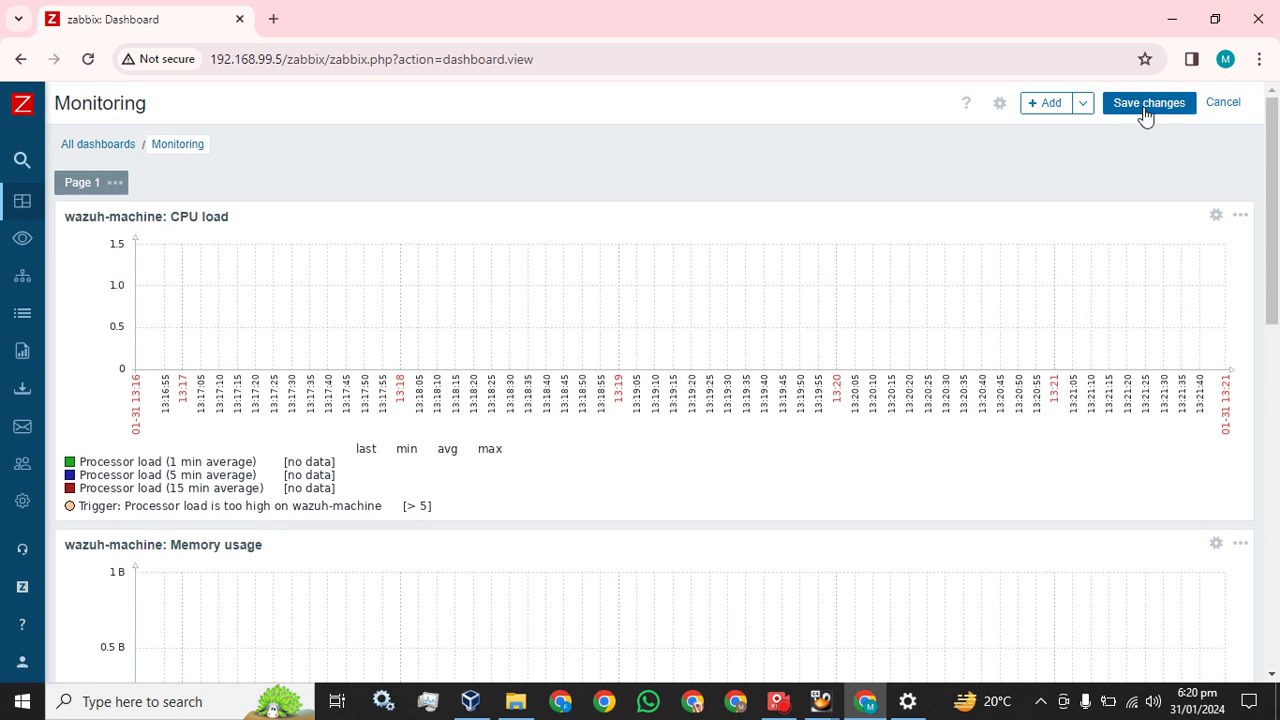
Save the dashboard changes and reopen Monitoring from the All dashboards list
left_click(1146, 112)
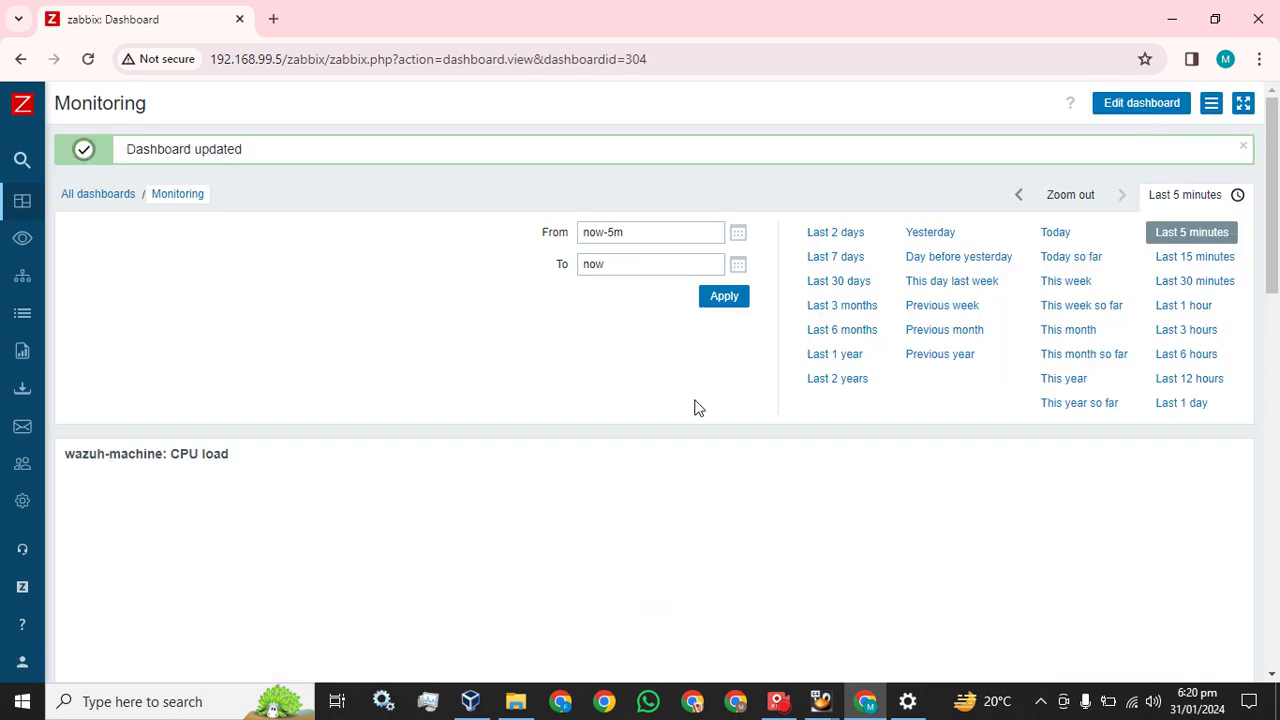
left_click(106, 200)
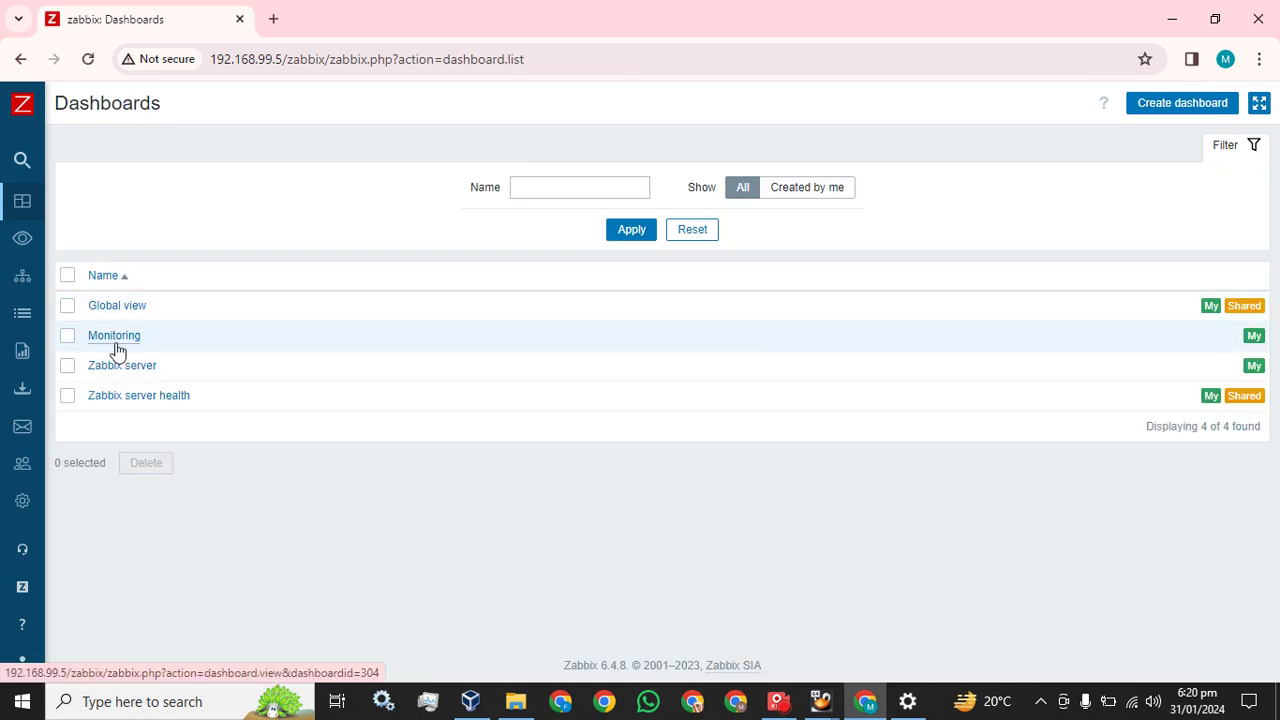
left_click(116, 340)
Review the saved Monitoring graphs, then bring up the Captura recorder window
scroll(565, 432, "down", 3)
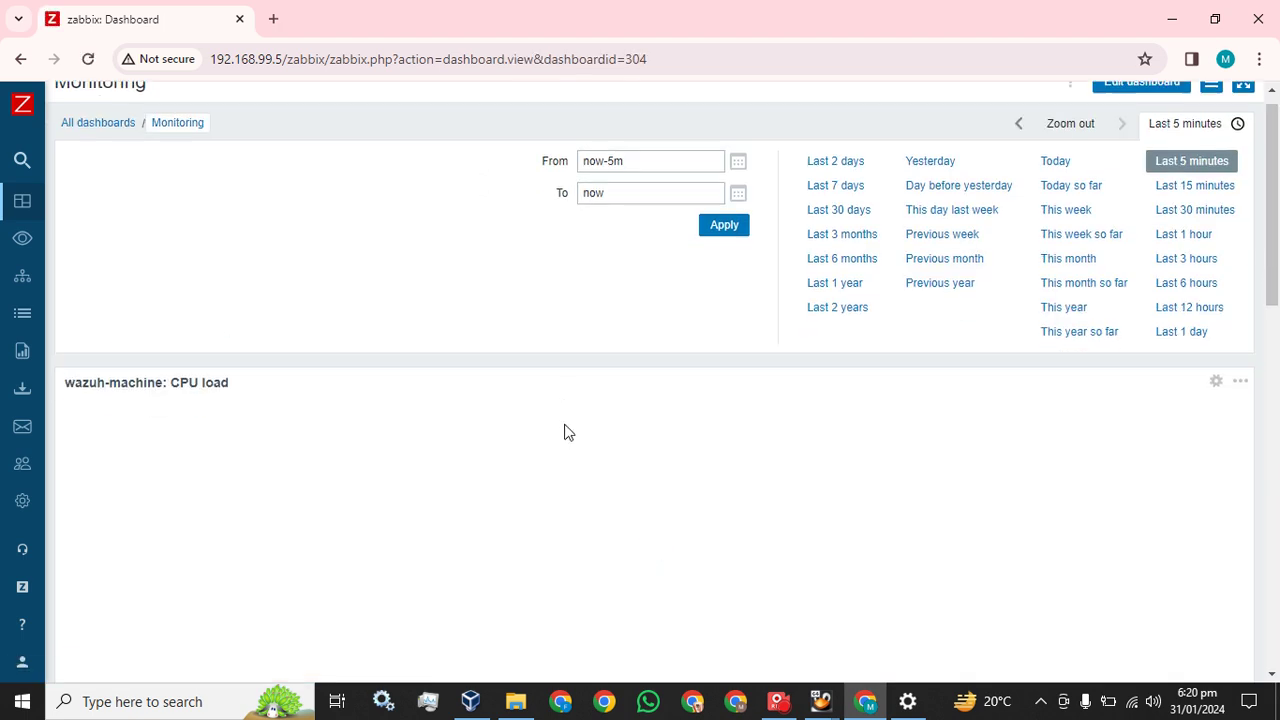
scroll(565, 432, "down", 3)
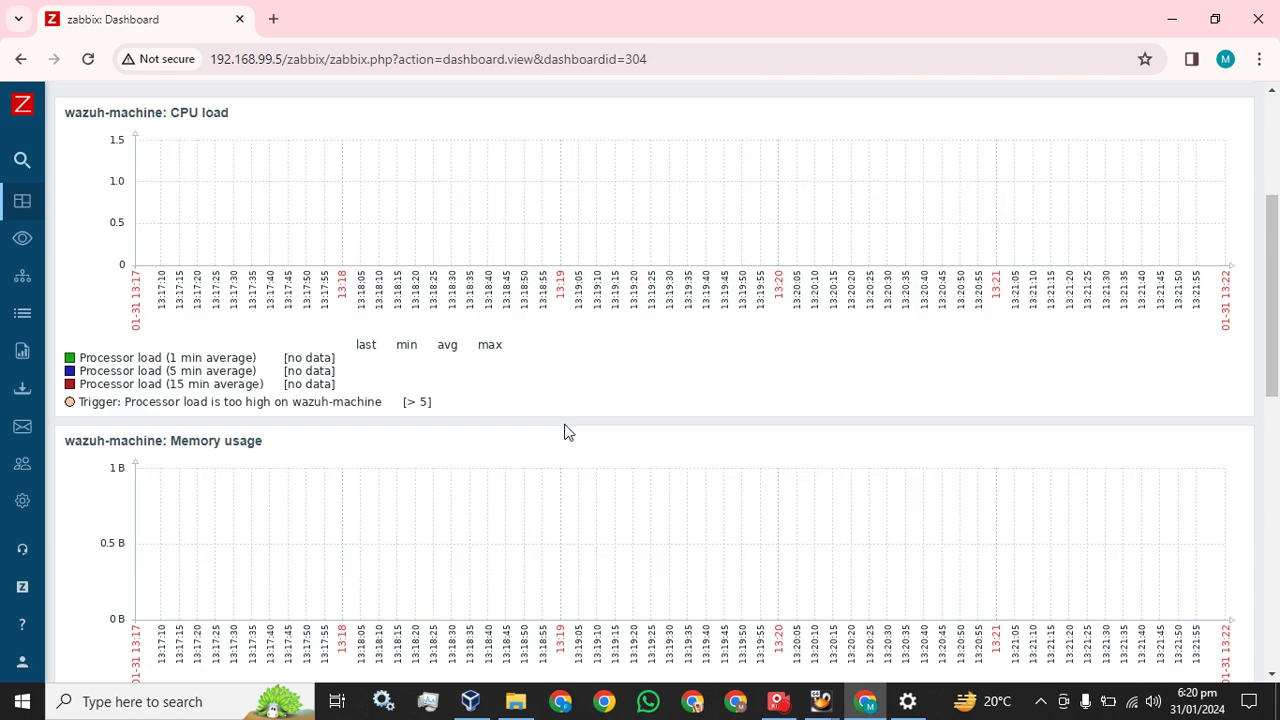
scroll(565, 432, "down", 10)
scroll(565, 432, "up", 15)
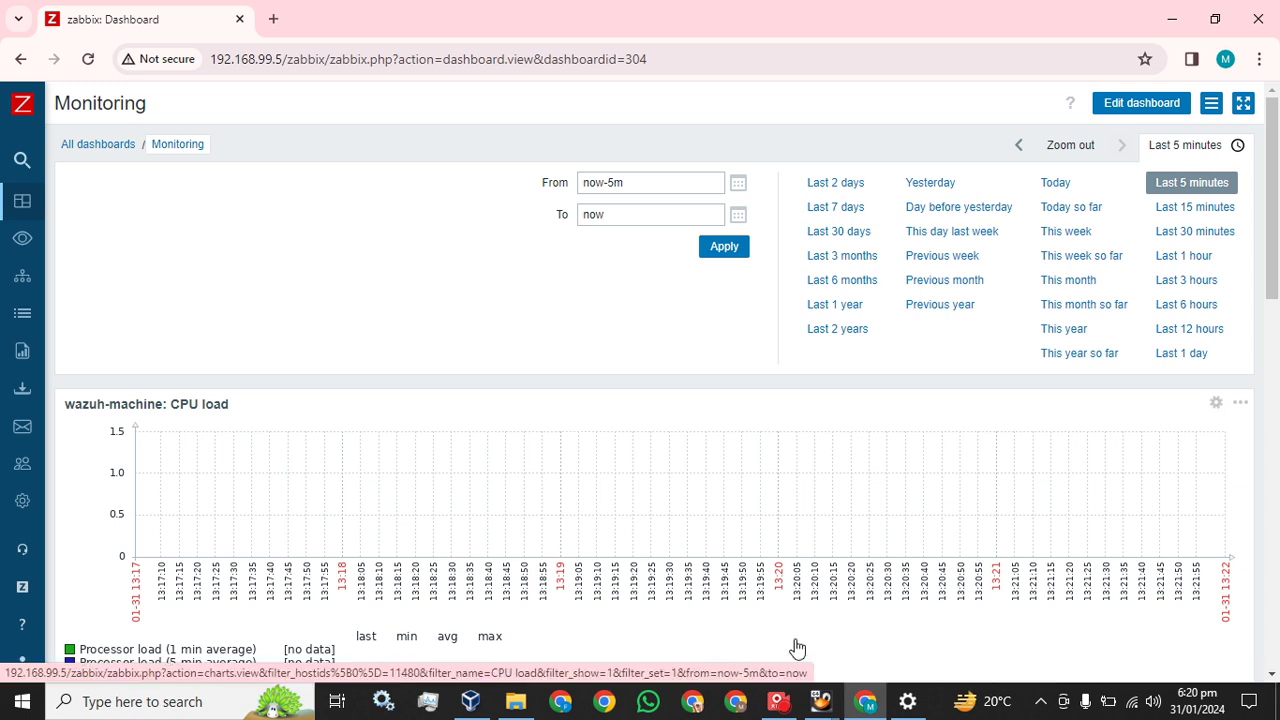
left_click(779, 703)
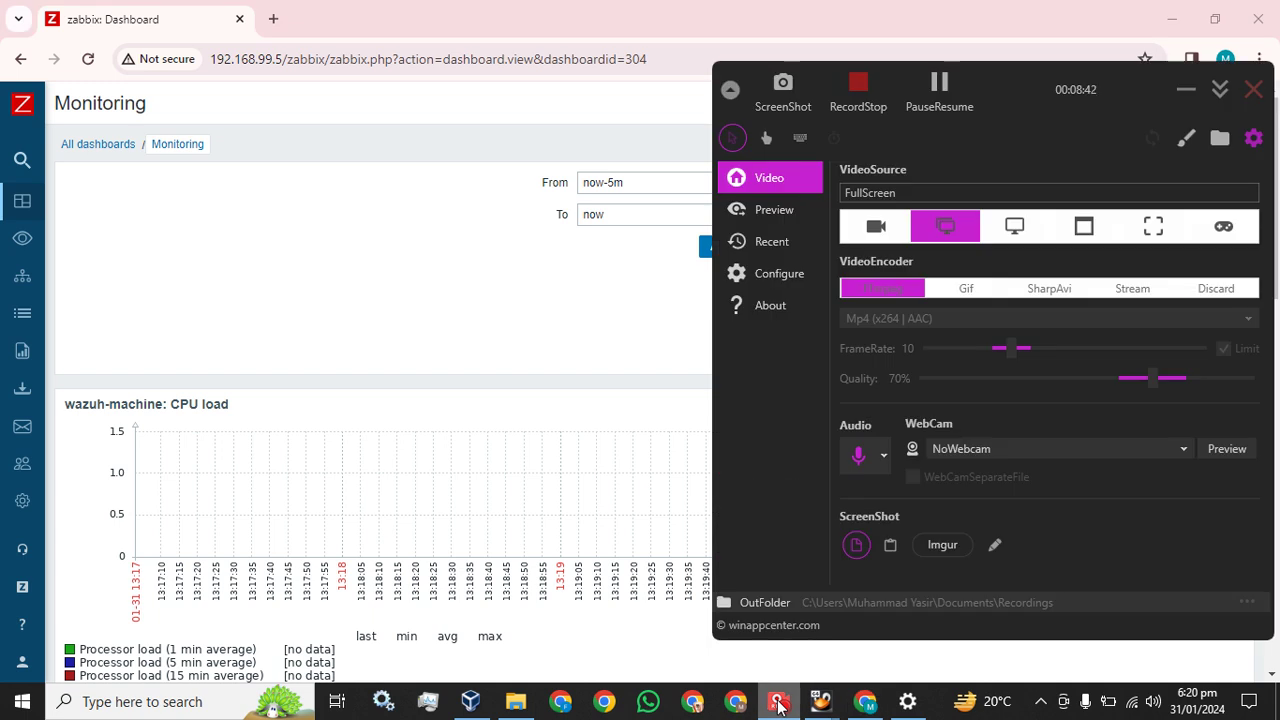